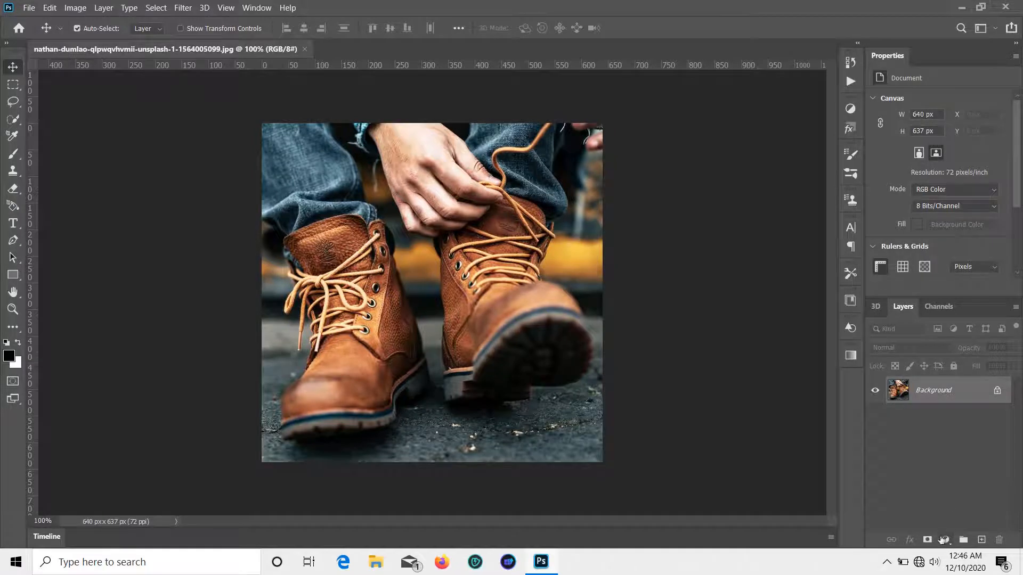
Step: Add a Brightness/Contrast adjustment with contrast 100 and brightness -37
click(943, 539)
click(953, 353)
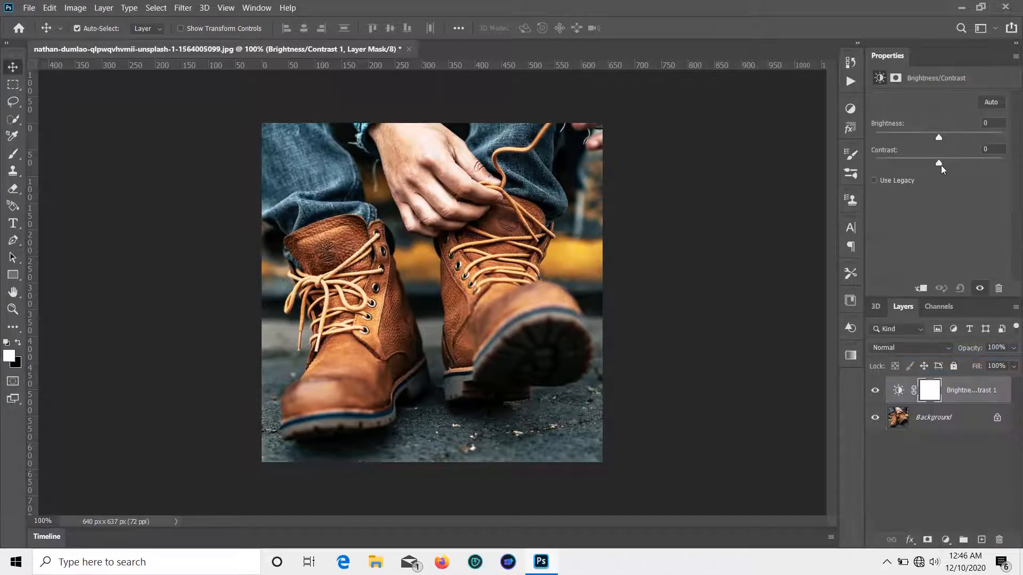
drag(941, 165, 1020, 183)
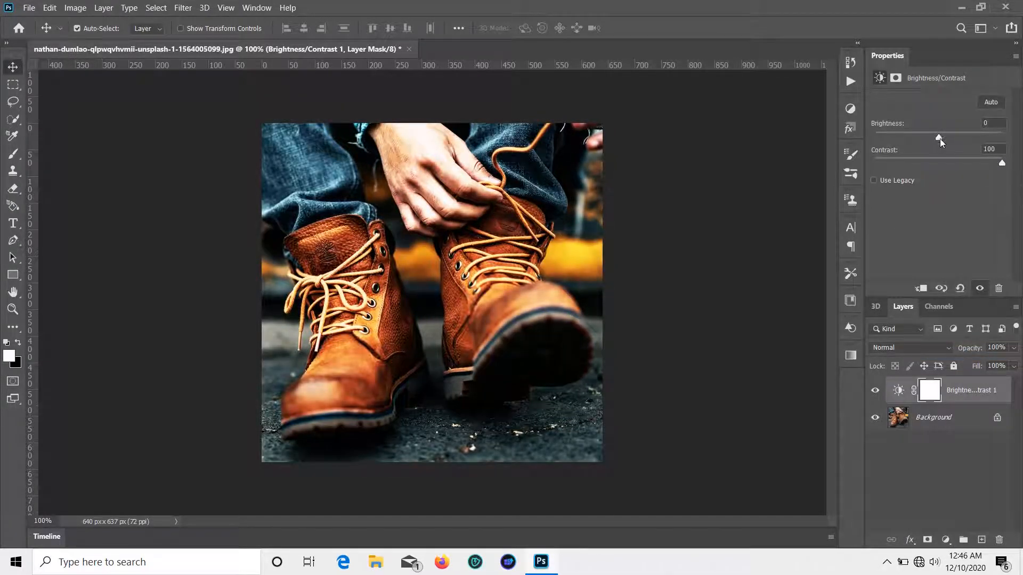
mouse_move(940, 139)
mouse_down()
mouse_move(913, 136)
mouse_move(923, 137)
mouse_up()
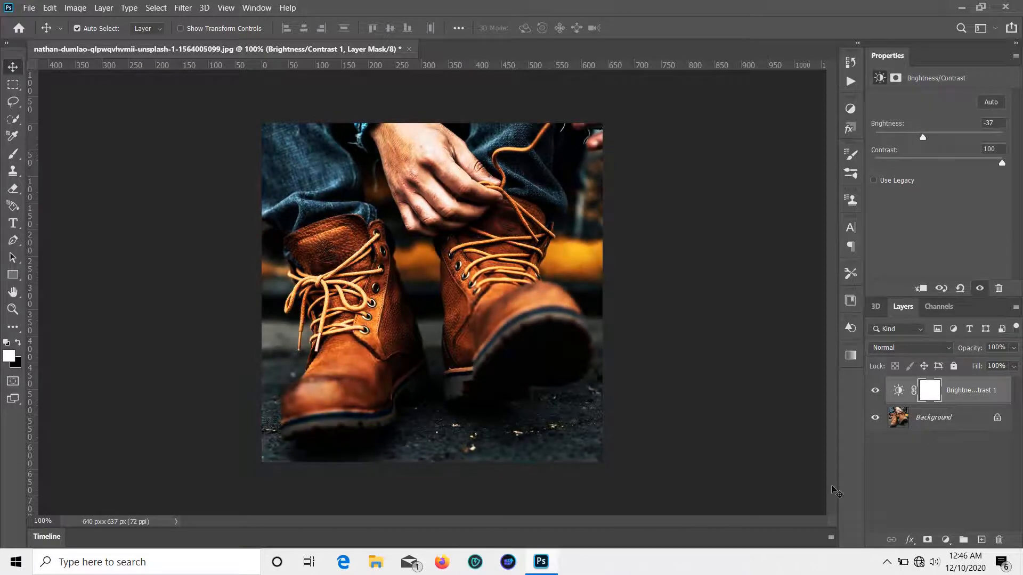
Step: Add a Curves layer above the Background with the highlights pulled down, plus an empty layer on top
click(907, 499)
click(930, 422)
click(945, 539)
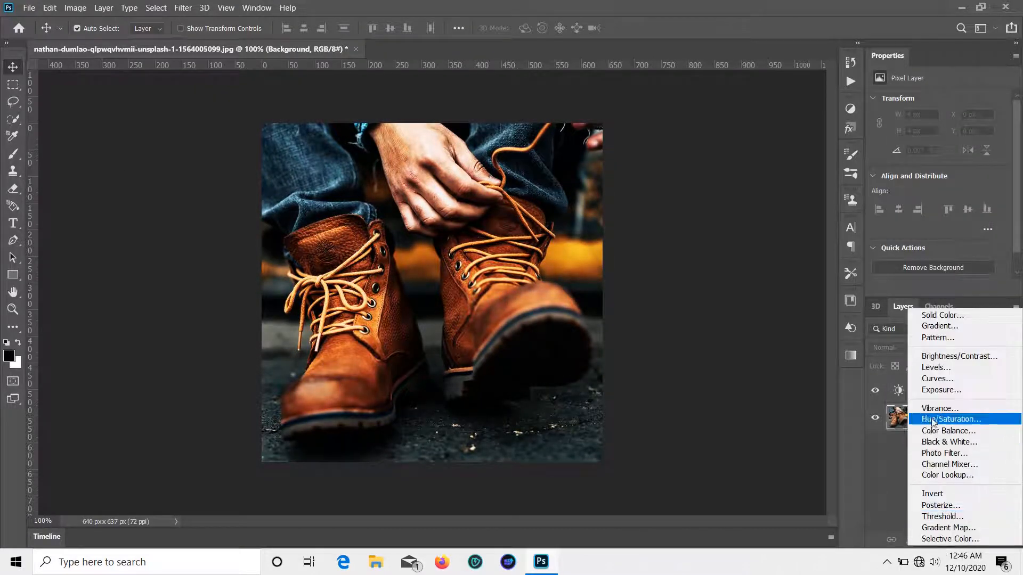
click(932, 380)
drag(999, 133, 969, 185)
click(981, 540)
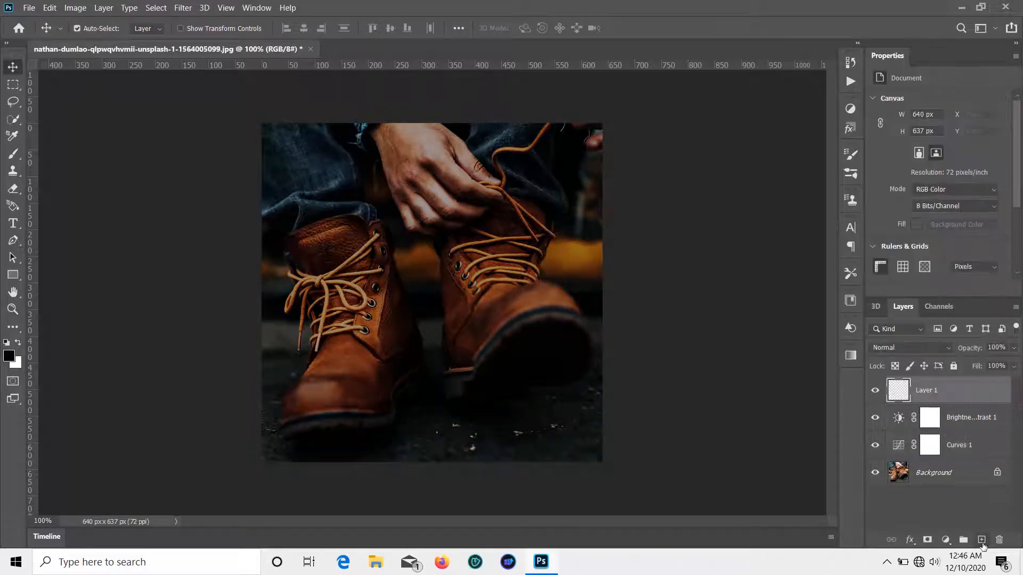
Step: With the Pen Tool at 400% zoom, start a path down the left boot's sole edge
click(12, 241)
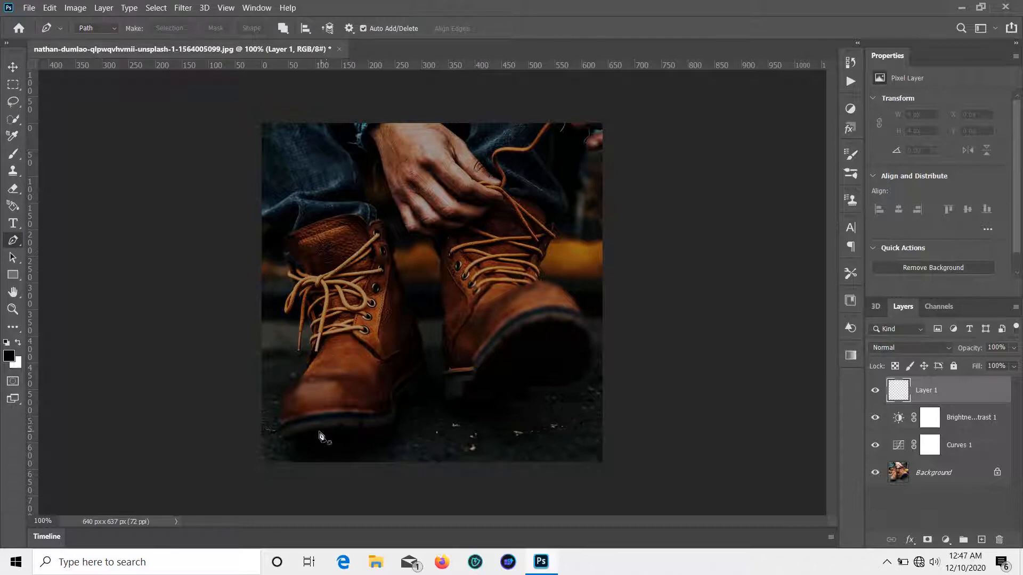
key(ctrl+plus)
key(ctrl+plus)
key(ctrl+plus)
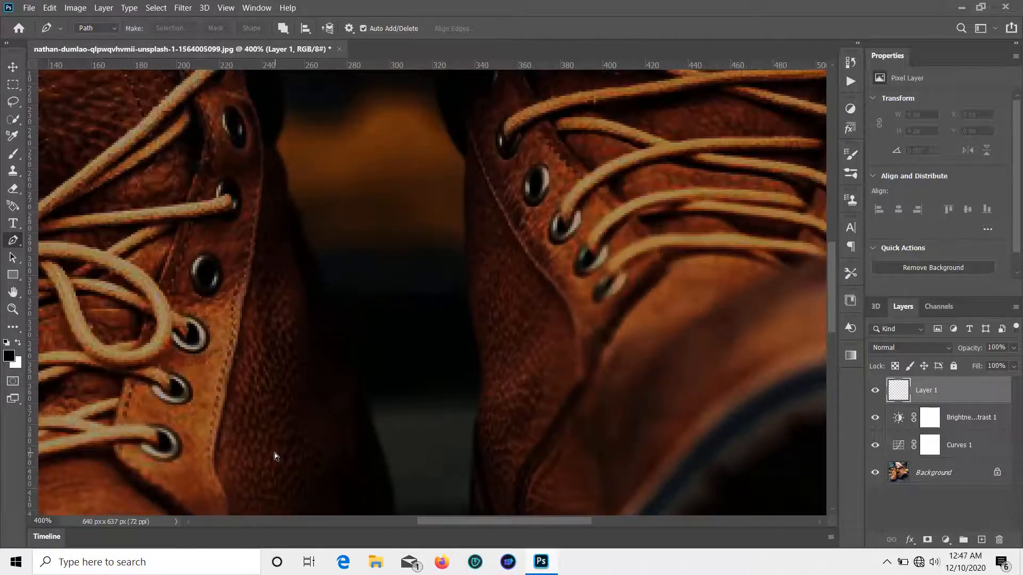
scroll(272, 453, down, 5)
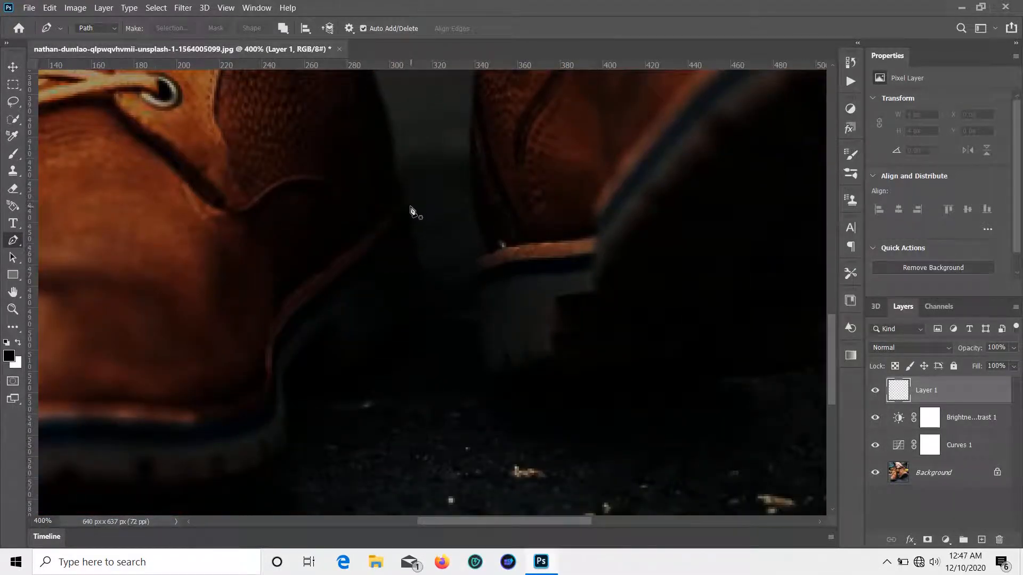
click(408, 205)
click(409, 213)
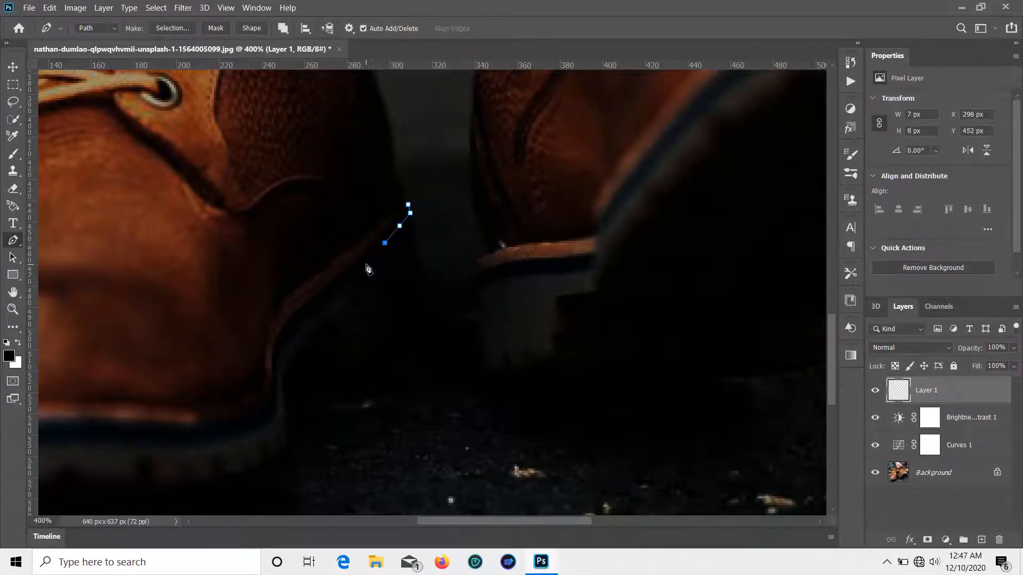
click(368, 264)
drag(277, 377, 279, 413)
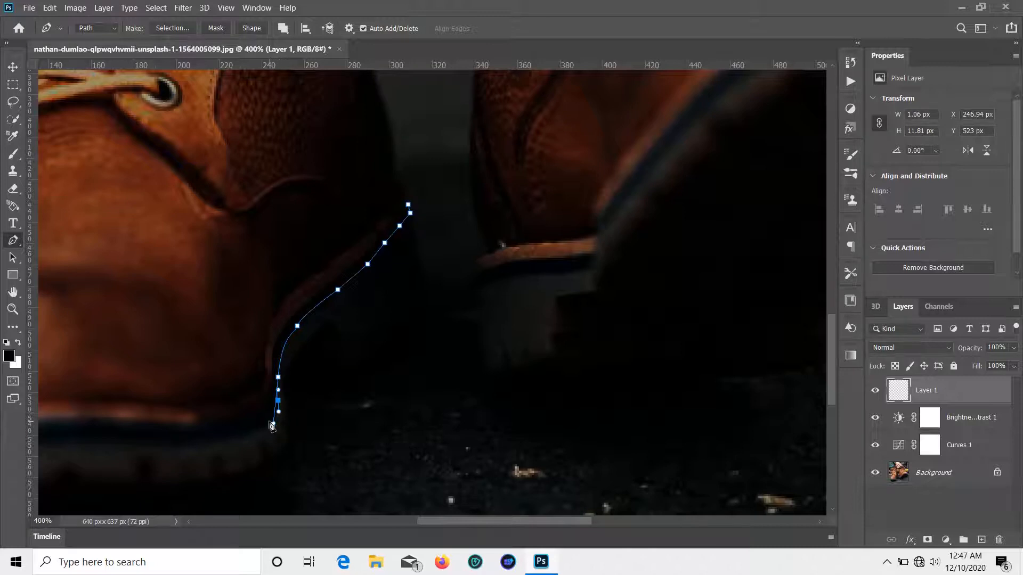
Step: Extend the sole path leftward with anchors, undoing misplaced ones
scroll(267, 429, down, 3)
drag(194, 392, 171, 390)
drag(268, 410, 447, 385)
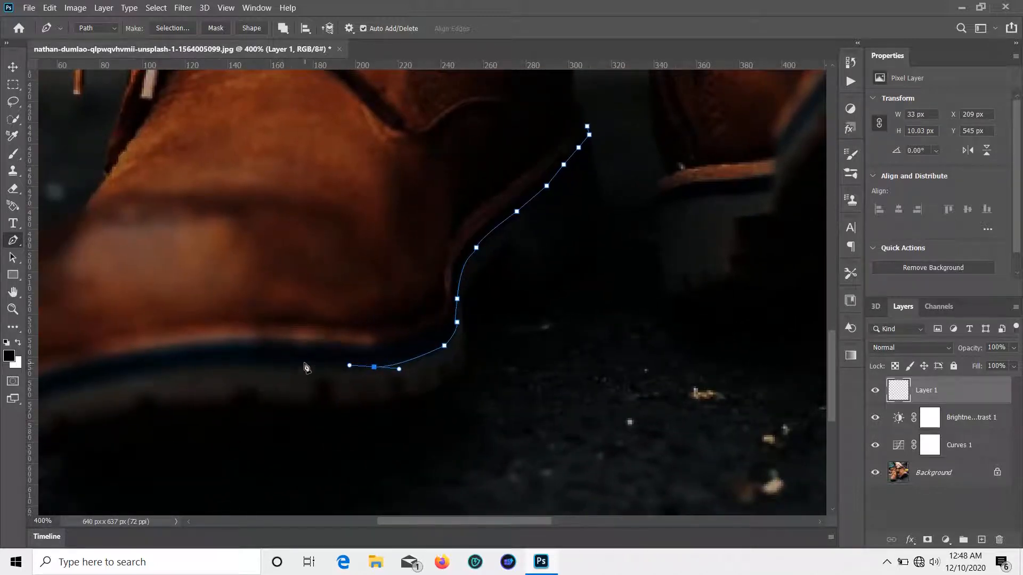
click(303, 365)
click(248, 367)
click(201, 367)
click(143, 376)
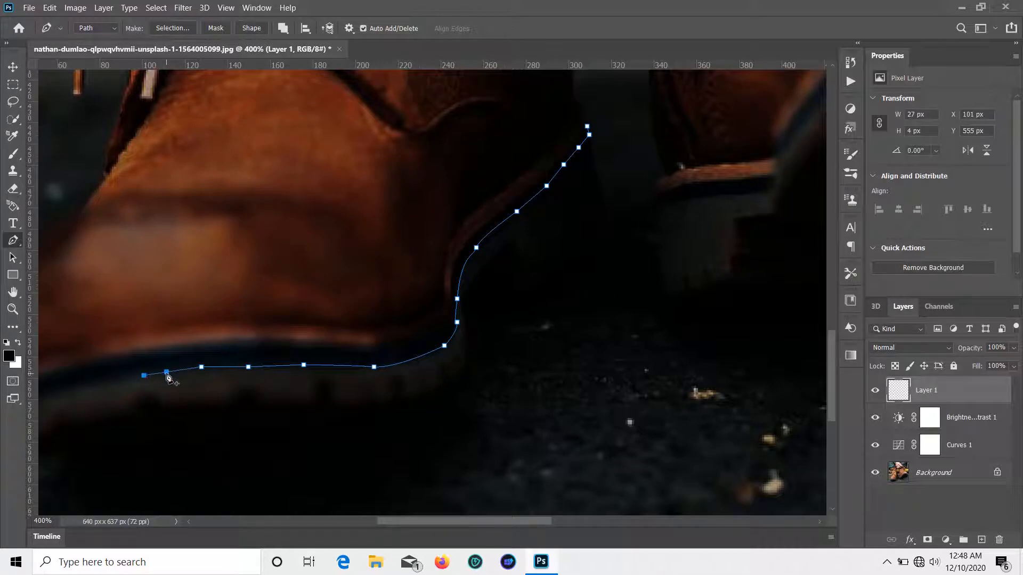
key(ctrl+z)
key(ctrl+z)
click(129, 375)
click(299, 365)
key(ctrl+z)
key(ctrl+z)
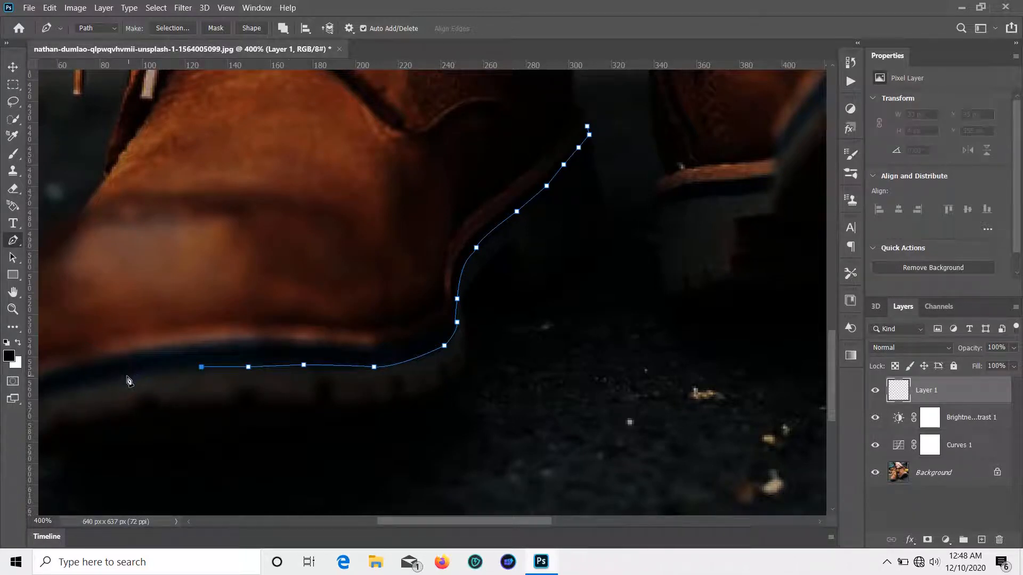
click(128, 376)
Step: Curve the path around the sole's left tip and along its upper edge
drag(155, 400, 489, 342)
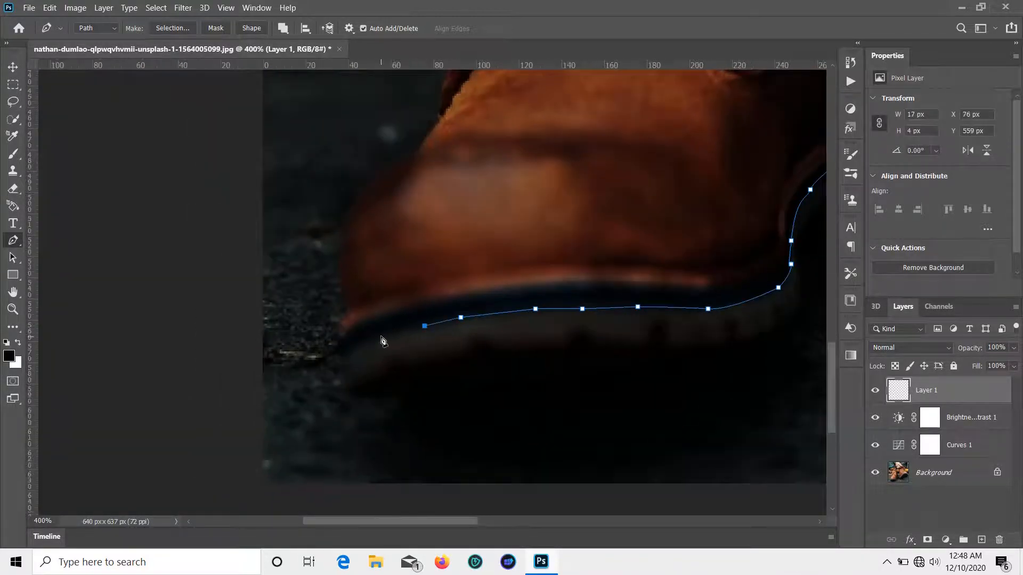
drag(373, 340, 360, 350)
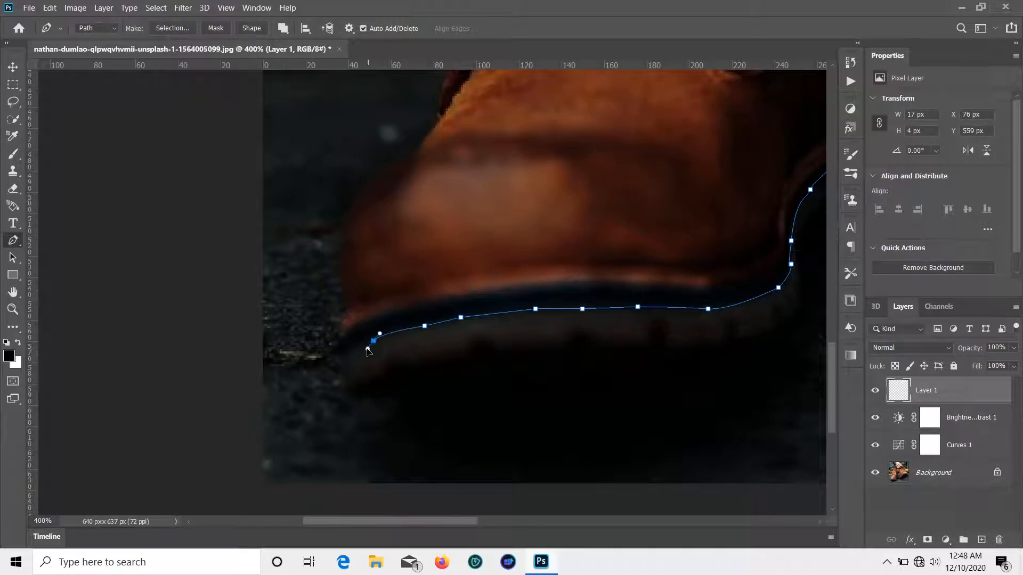
click(339, 343)
drag(393, 311, 424, 305)
drag(495, 285, 553, 274)
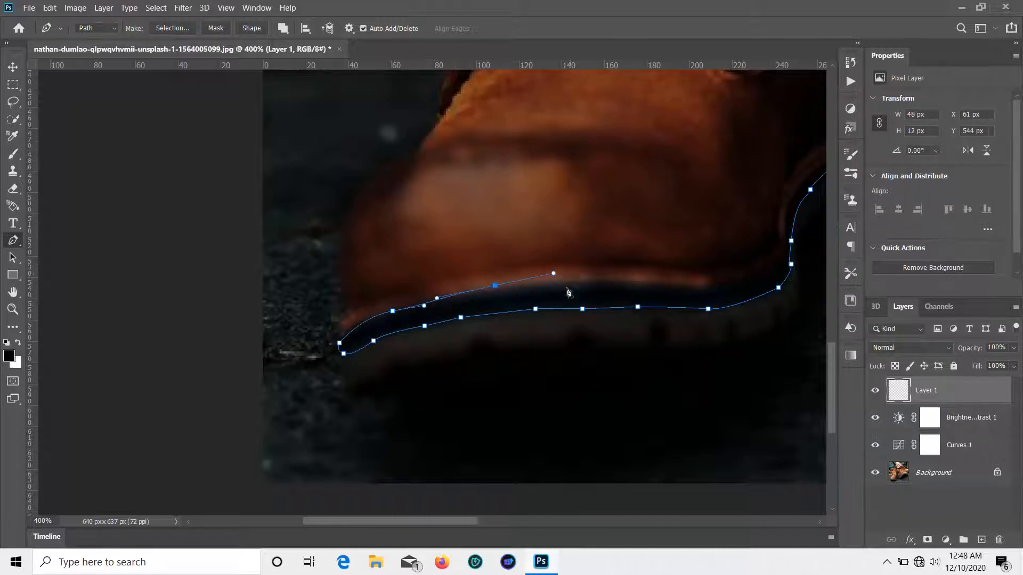
click(625, 281)
click(657, 281)
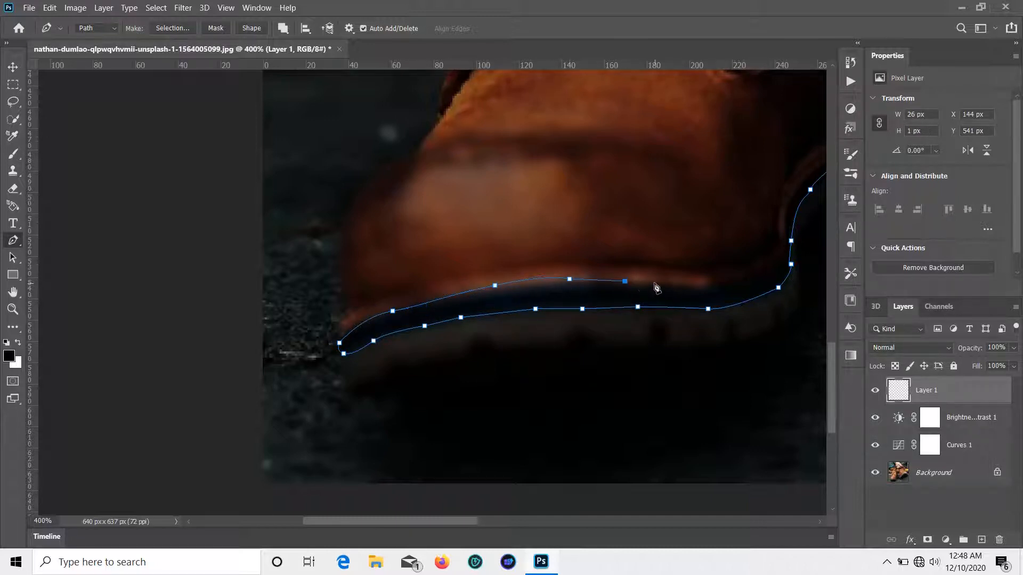
click(705, 285)
Step: Trace up the heel curve and close the path at its starting point
drag(726, 351, 300, 387)
click(309, 316)
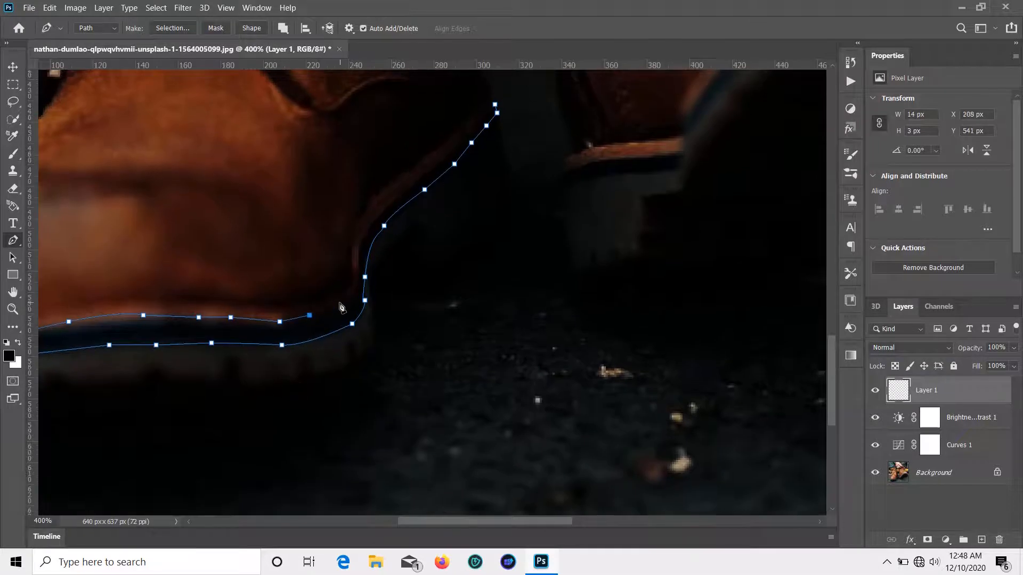
click(339, 302)
drag(347, 279, 350, 275)
key(ctrl+z)
click(369, 255)
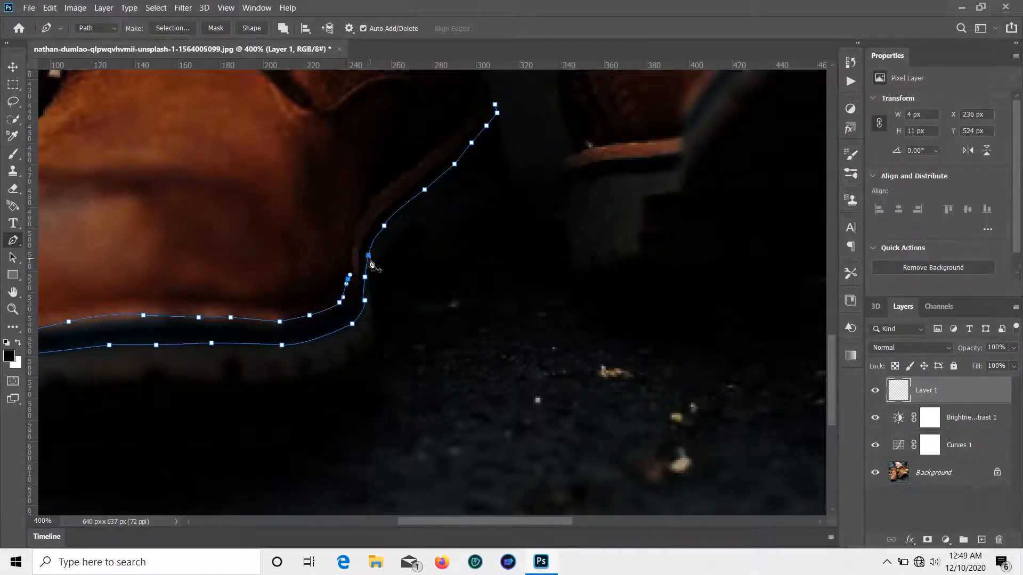
drag(380, 215, 399, 212)
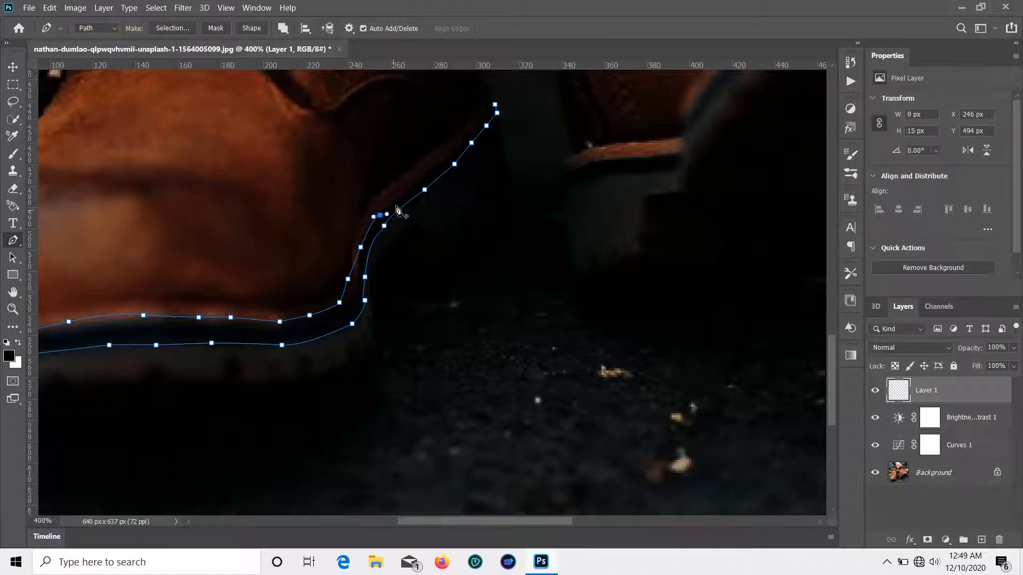
click(403, 194)
Step: Make a selection from the path with no feathering and set the foreground colour to white
right_click(494, 104)
click(528, 178)
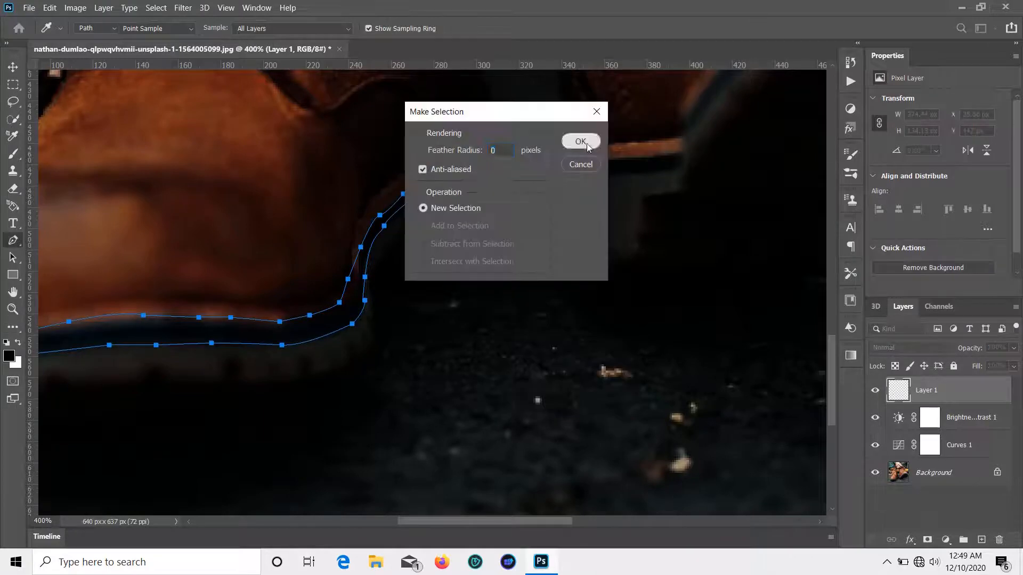
click(587, 144)
click(9, 356)
drag(513, 239, 501, 214)
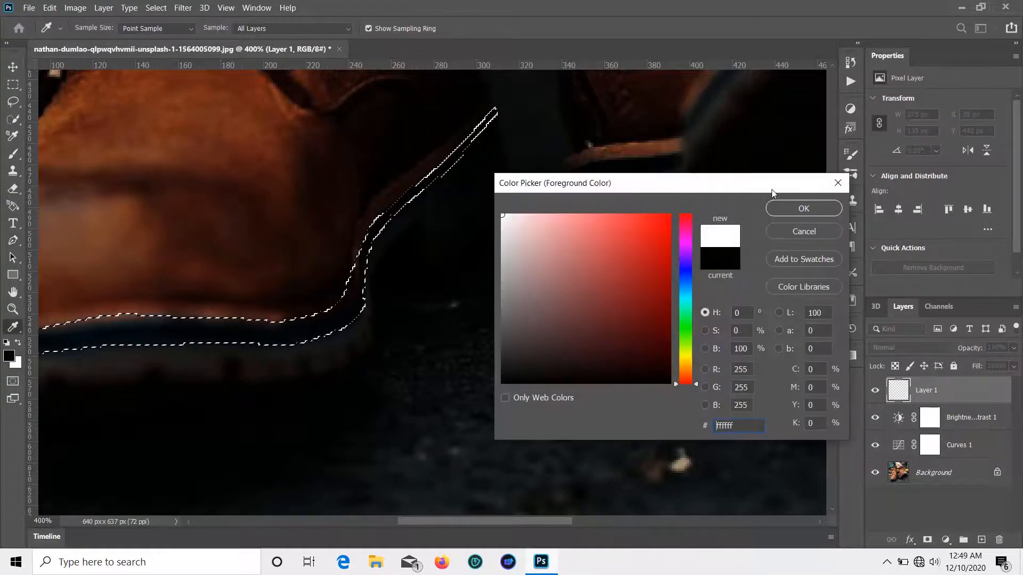
click(788, 206)
Step: Fill the sole selection white with the Paint Bucket and deselect
right_click(13, 327)
click(67, 503)
click(154, 329)
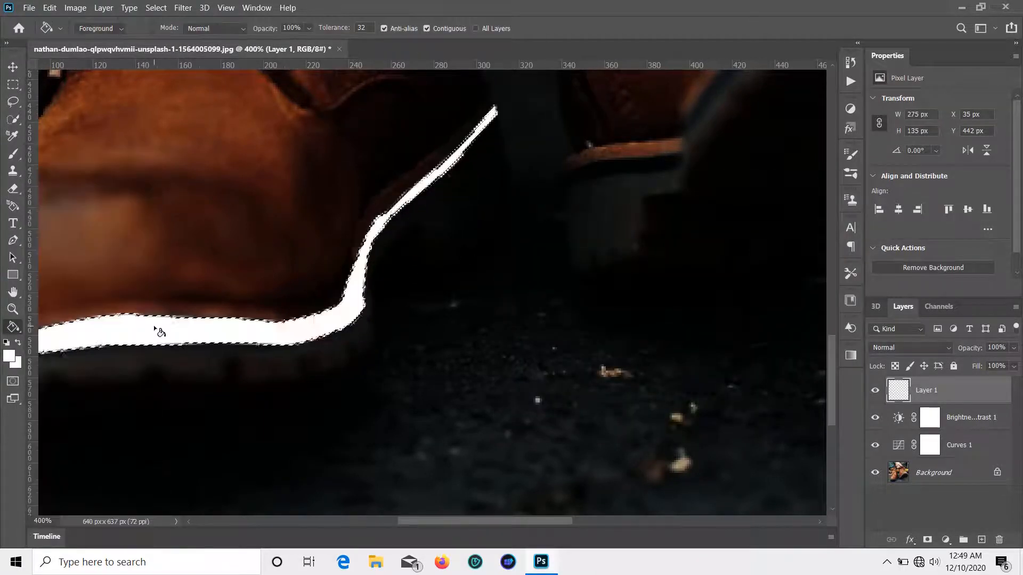
key(v)
key(ctrl+d)
mouse_move(571, 331)
mouse_down()
mouse_move(754, 328)
mouse_move(472, 343)
mouse_move(388, 324)
mouse_move(299, 438)
mouse_up()
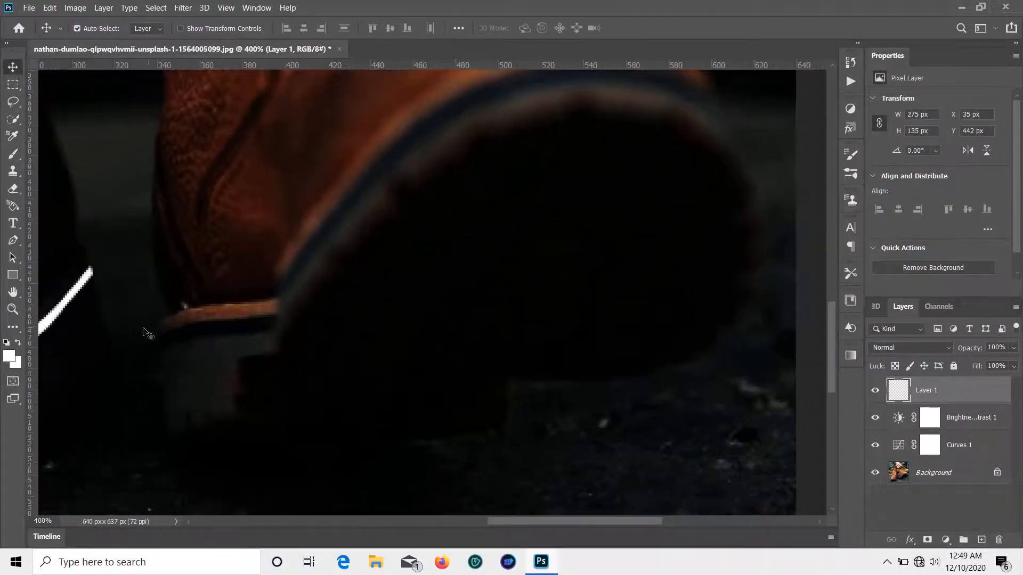
Step: Start a Pen path on the right boot, tracing up the sole edge
click(12, 240)
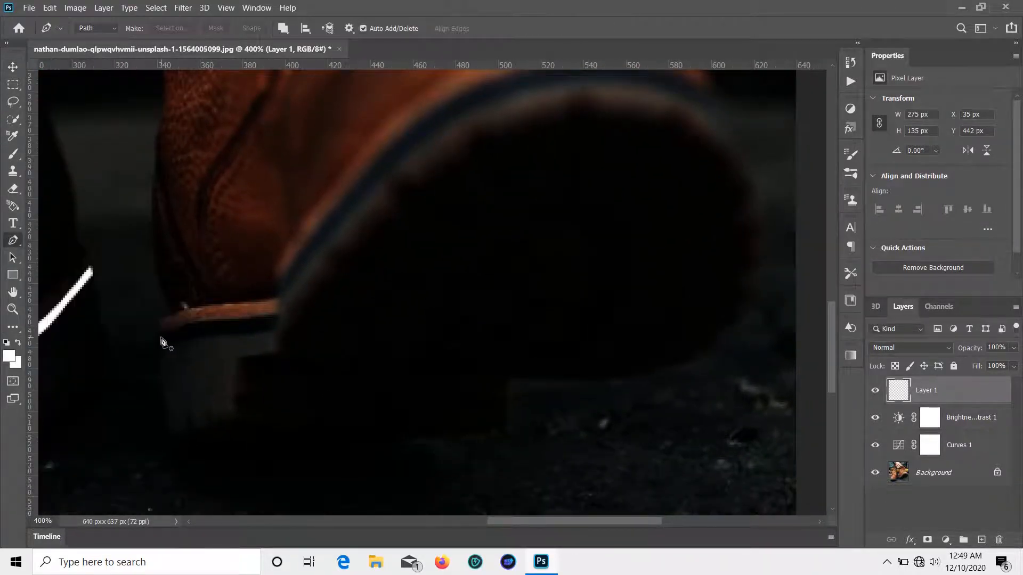
click(162, 334)
click(165, 351)
drag(244, 336, 257, 347)
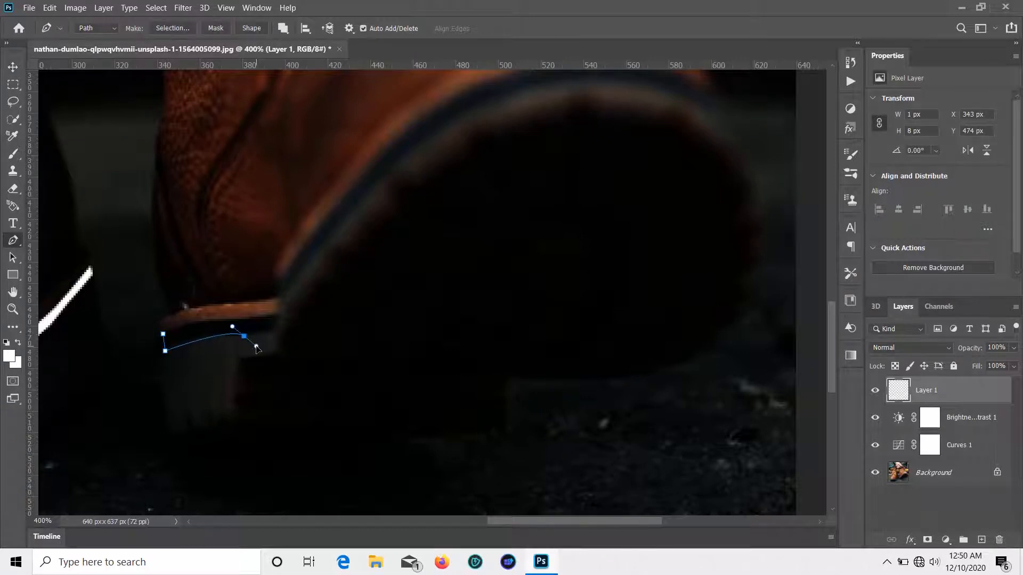
click(271, 330)
click(280, 304)
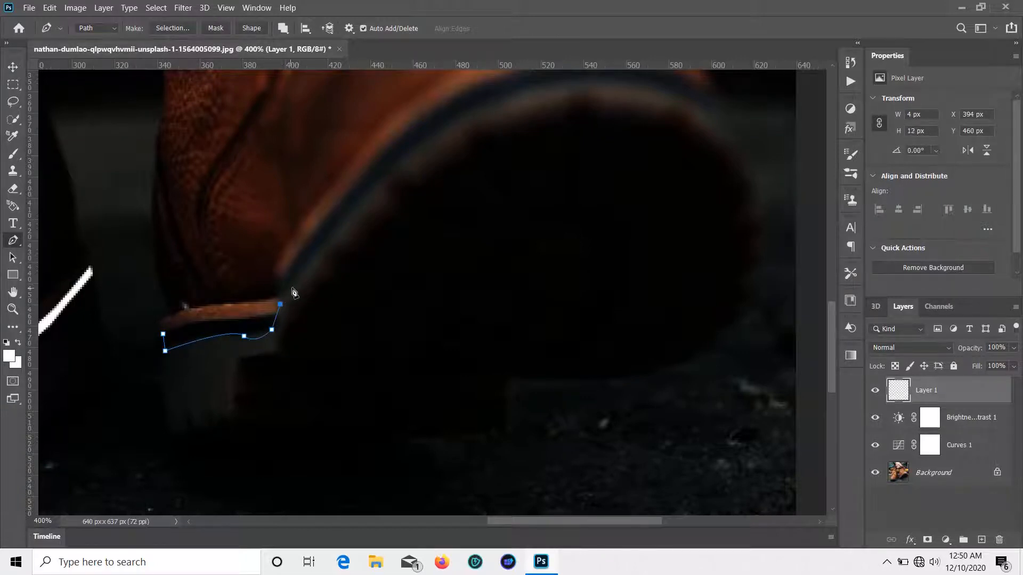
click(306, 263)
click(354, 210)
click(423, 138)
scroll(491, 161, up, 2)
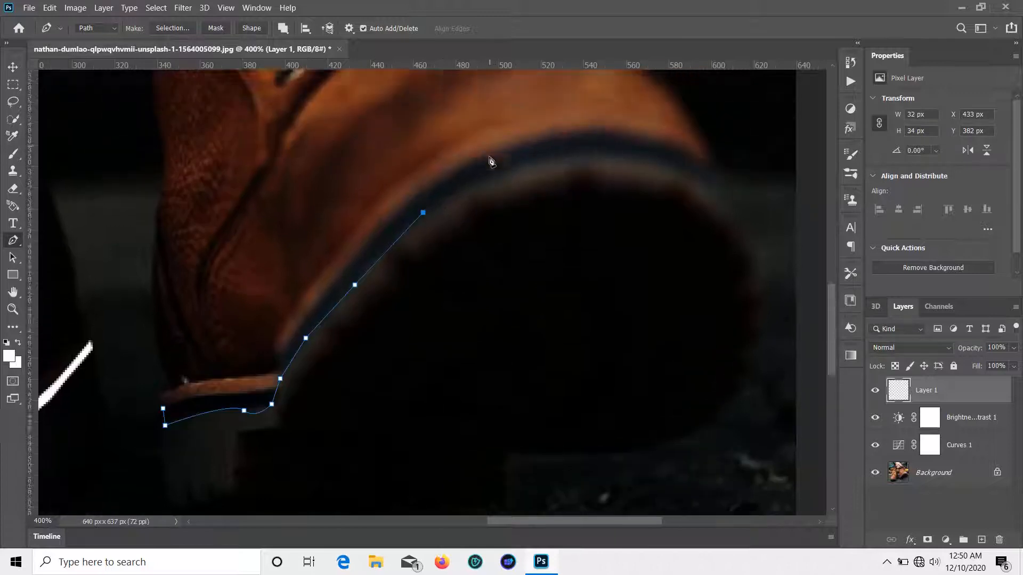
scroll(491, 161, up, 1)
drag(547, 181, 577, 190)
drag(670, 188, 723, 216)
Step: Curve the outline around the sole's far tip and back along its upper edge
right_click(13, 240)
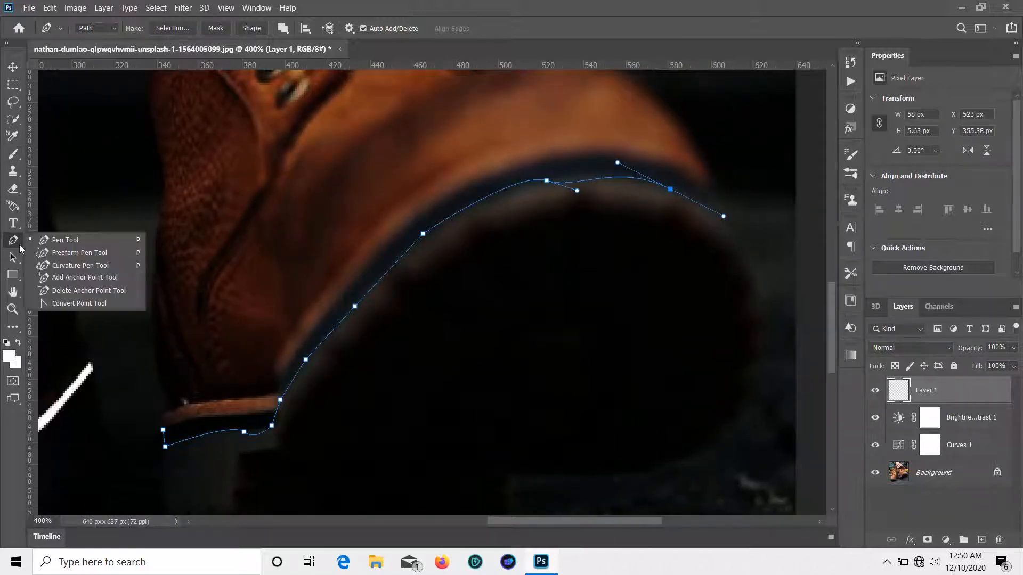
click(77, 251)
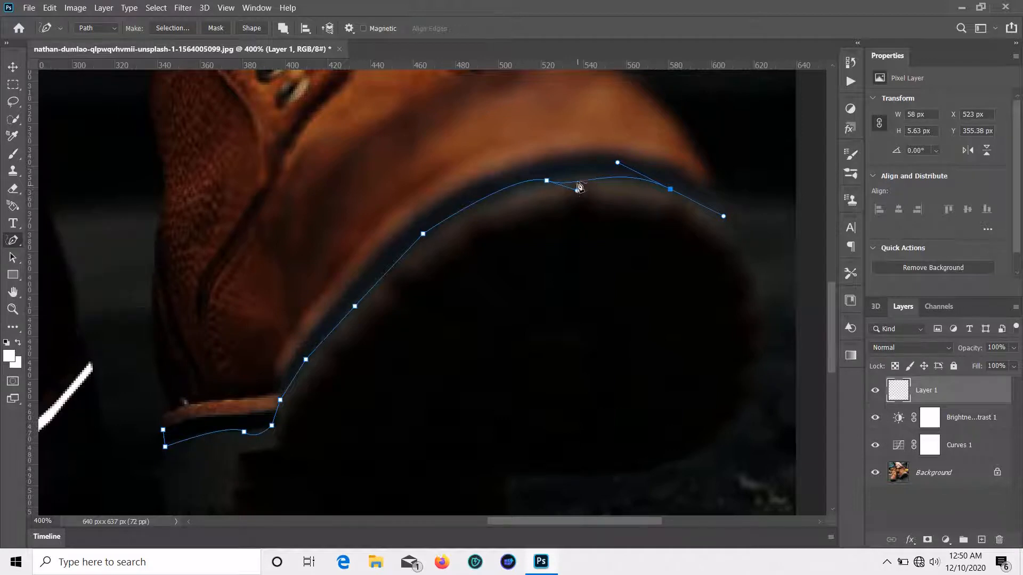
right_click(14, 241)
click(64, 207)
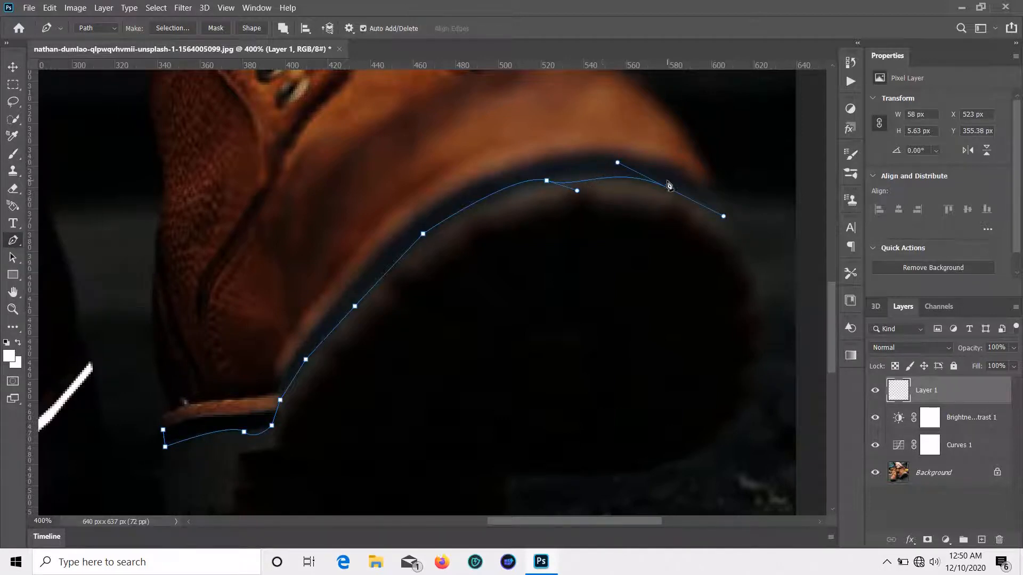
drag(580, 198, 548, 179)
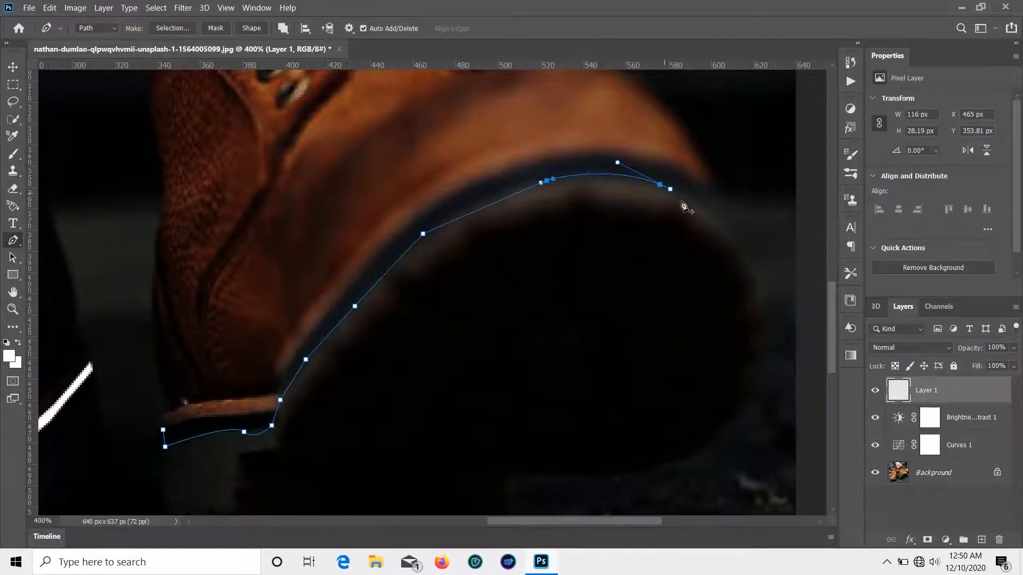
click(706, 207)
drag(732, 222, 713, 197)
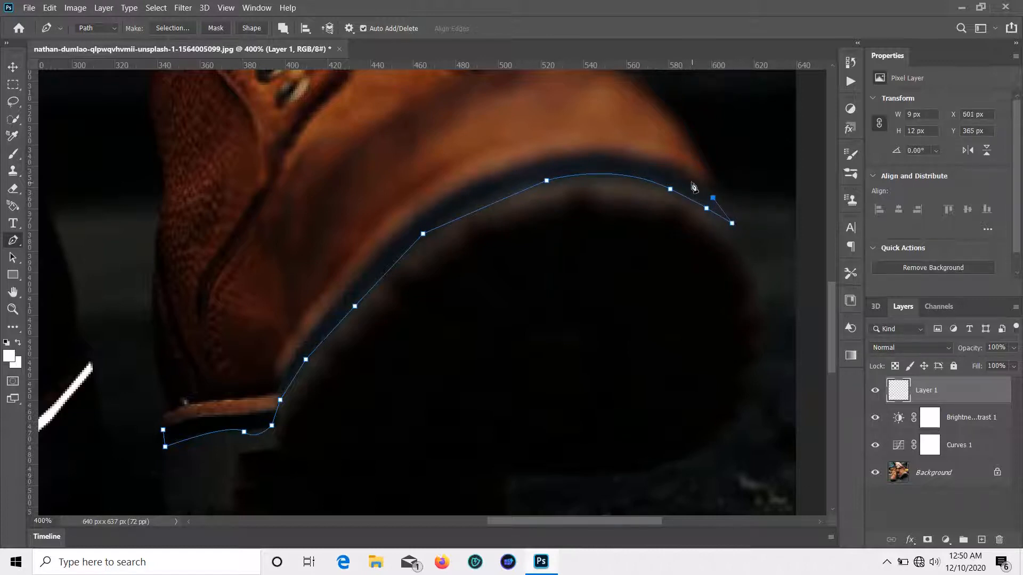
click(605, 149)
key(ctrl+z)
click(603, 151)
click(549, 156)
drag(438, 198, 400, 224)
drag(537, 162, 505, 170)
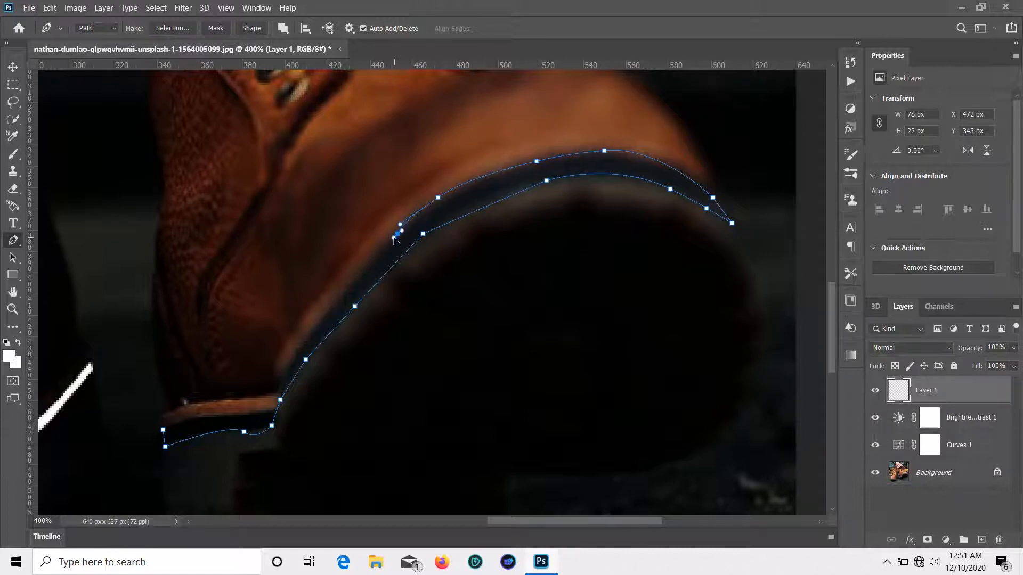
Step: Continue the outline down to the sole's left end and close it
click(363, 272)
click(319, 319)
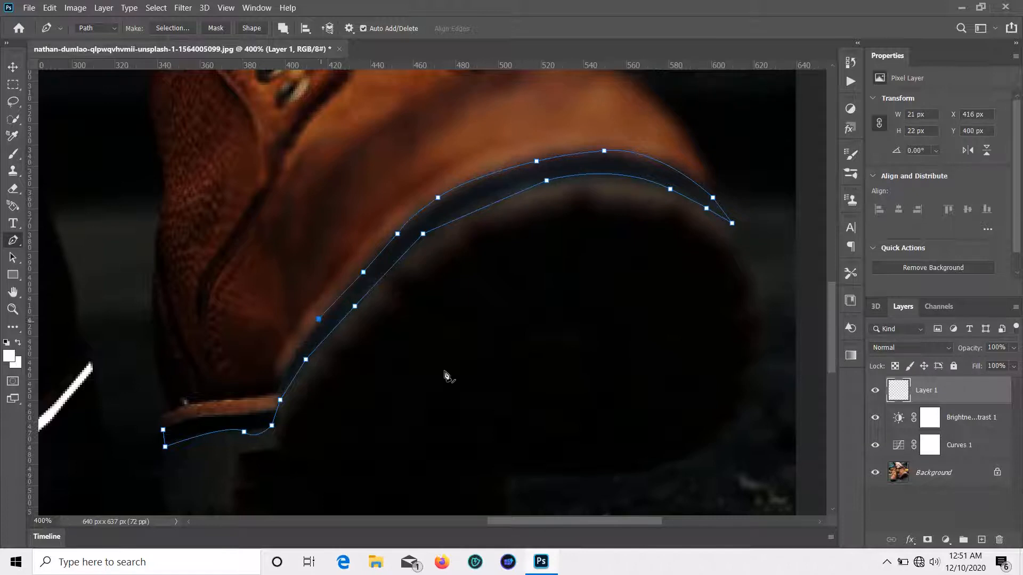
click(286, 381)
click(275, 410)
key(ctrl+z)
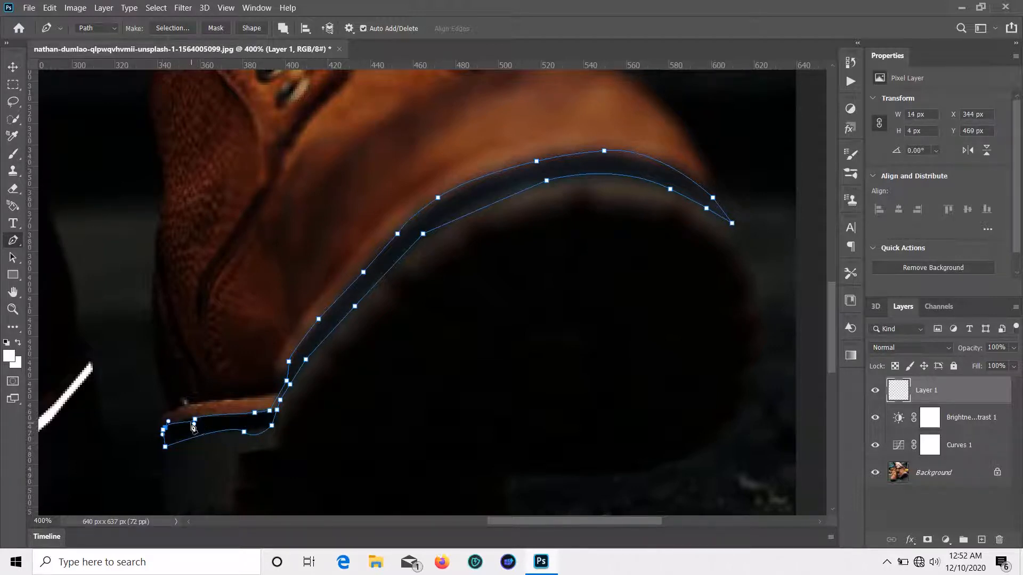
key(ctrl+z)
click(182, 421)
click(173, 424)
Step: Convert the sole path to a selection, fill it white with the Paint Bucket, and deselect
right_click(165, 432)
click(224, 190)
click(579, 141)
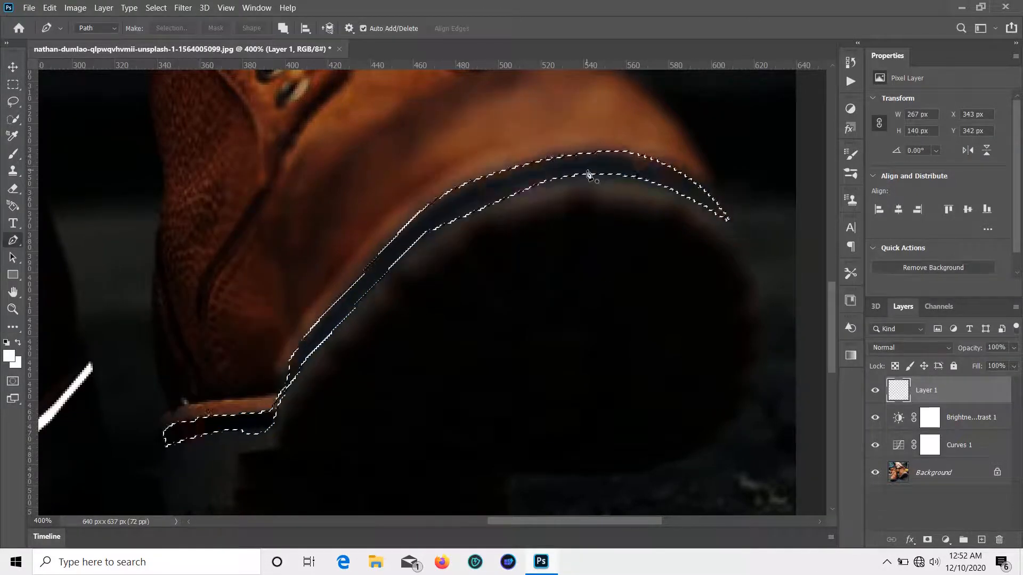
right_click(13, 327)
click(80, 500)
click(331, 317)
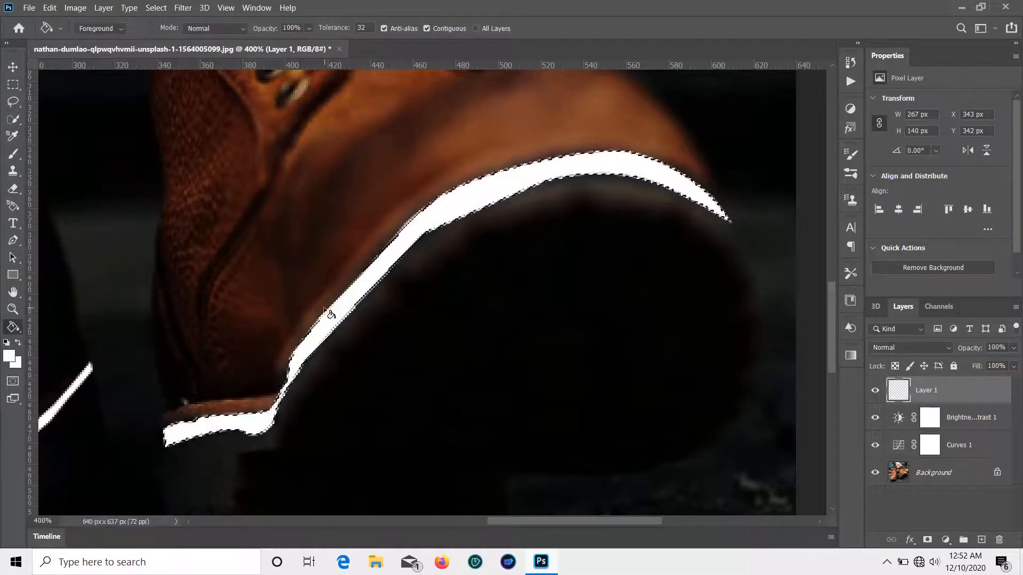
key(ctrl+d)
click(12, 68)
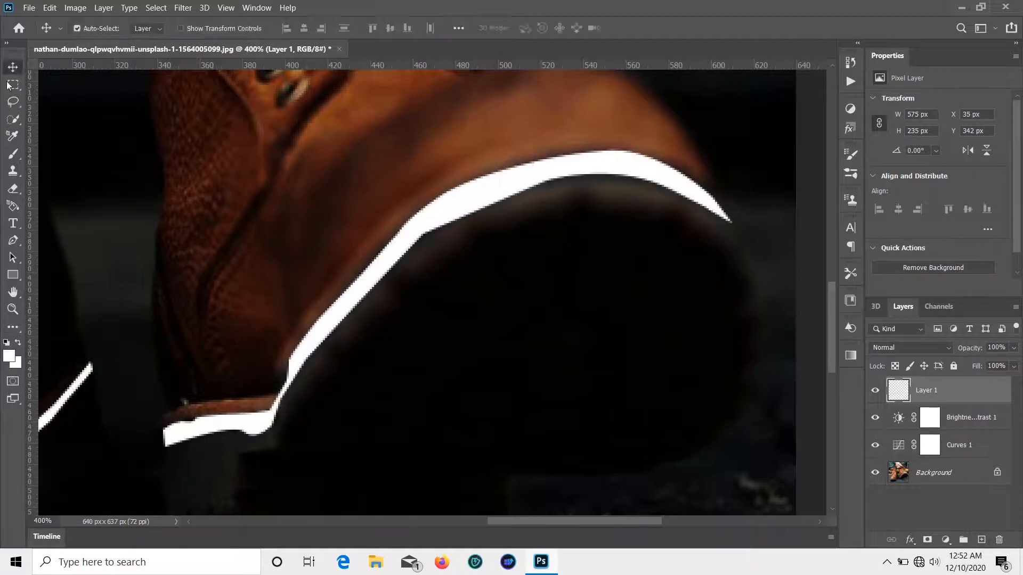
right_click(13, 327)
click(80, 447)
Step: Blur the edges of the white lines along both soles
mouse_move(190, 413)
mouse_down()
mouse_move(263, 401)
mouse_move(306, 325)
mouse_move(423, 201)
mouse_move(494, 162)
mouse_move(567, 140)
mouse_move(627, 137)
mouse_move(610, 134)
mouse_move(719, 182)
mouse_move(667, 161)
mouse_move(709, 177)
mouse_move(742, 228)
mouse_move(516, 212)
mouse_move(530, 193)
mouse_move(597, 178)
mouse_move(658, 189)
mouse_move(748, 227)
mouse_move(493, 219)
mouse_move(507, 198)
mouse_move(419, 256)
mouse_move(416, 246)
mouse_move(384, 276)
mouse_move(298, 380)
mouse_move(303, 402)
mouse_move(178, 444)
mouse_move(250, 437)
mouse_up()
mouse_move(283, 403)
mouse_down()
mouse_move(637, 370)
mouse_move(799, 223)
mouse_up()
mouse_move(602, 171)
mouse_down()
mouse_move(549, 233)
mouse_move(550, 264)
mouse_move(500, 303)
mouse_move(500, 274)
mouse_move(465, 316)
mouse_move(361, 388)
mouse_move(446, 361)
mouse_move(484, 366)
mouse_move(379, 429)
mouse_move(211, 429)
mouse_up()
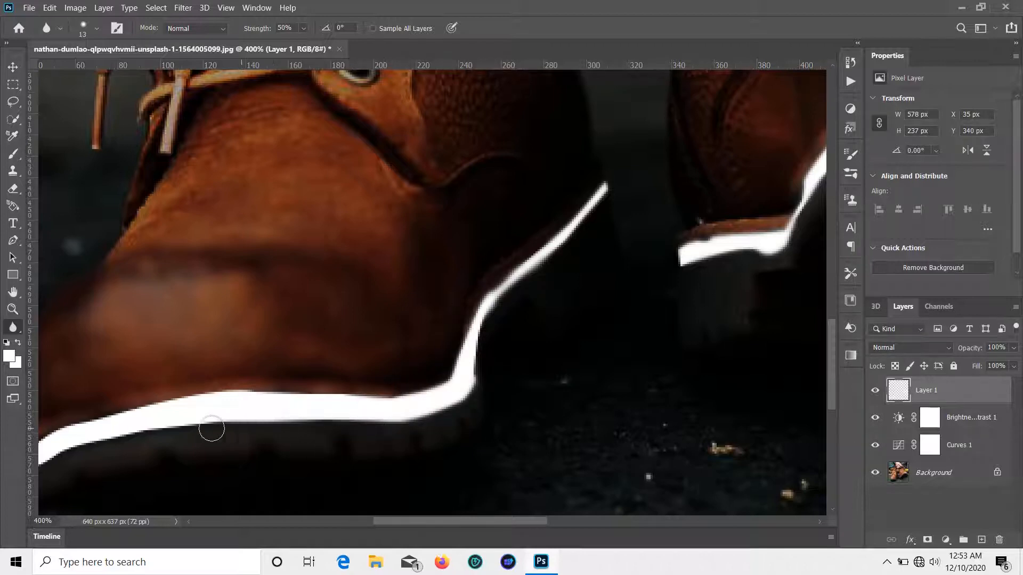
mouse_move(276, 439)
mouse_down()
mouse_move(532, 356)
mouse_move(506, 350)
mouse_up()
mouse_move(426, 349)
mouse_down()
mouse_move(278, 379)
mouse_move(245, 365)
mouse_move(416, 301)
mouse_move(652, 290)
mouse_move(584, 299)
mouse_up()
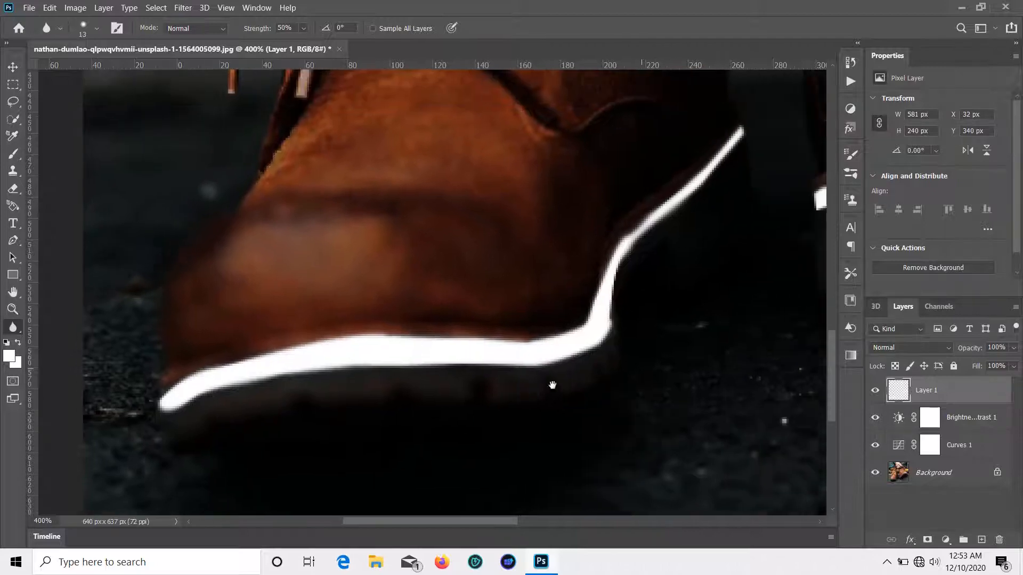
Step: Add a purple Outer Glow at 100% opacity with 6% spread
key(v)
key(ctrl+minus)
key(ctrl+minus)
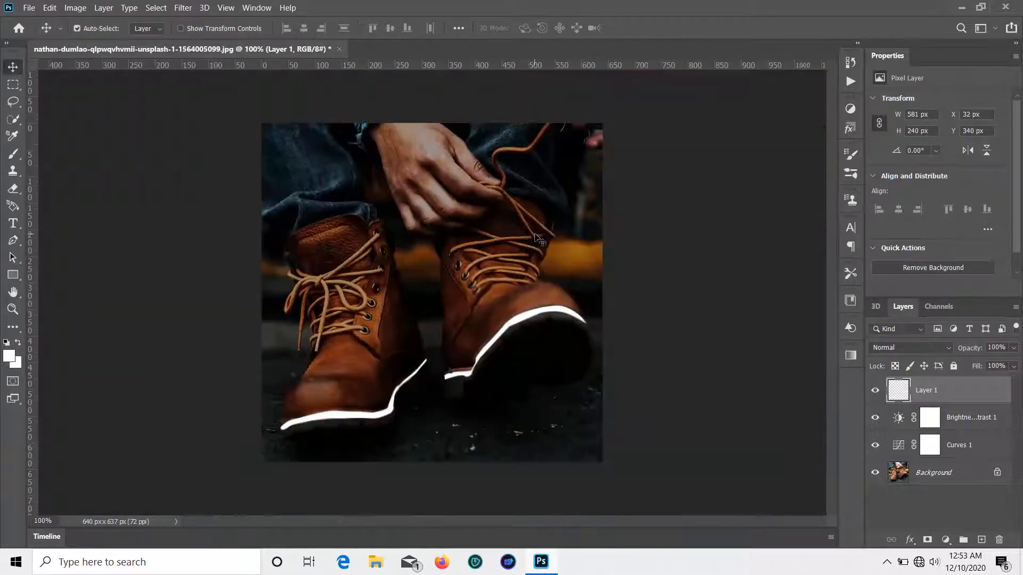
click(910, 539)
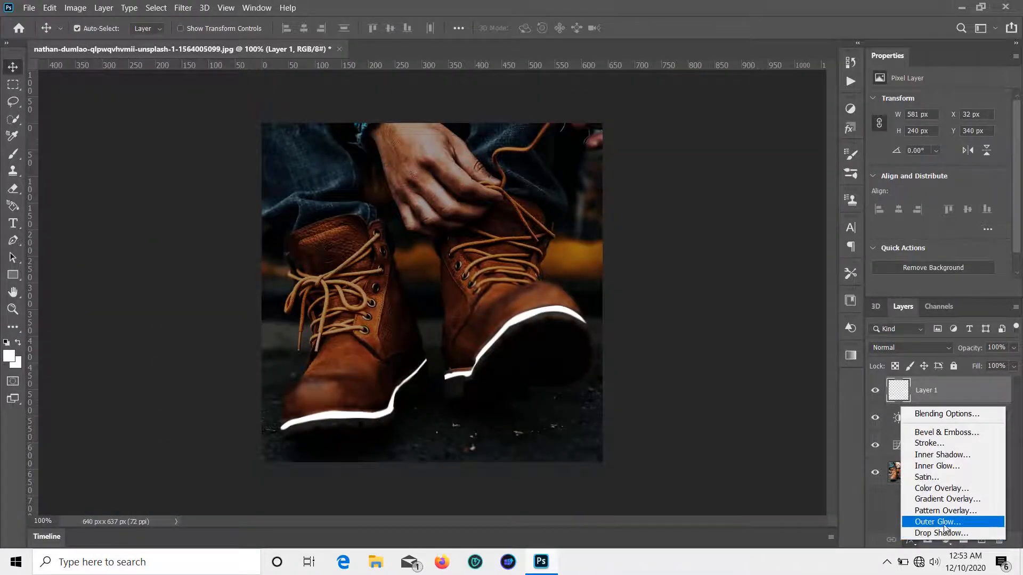
click(937, 520)
drag(762, 166, 751, 169)
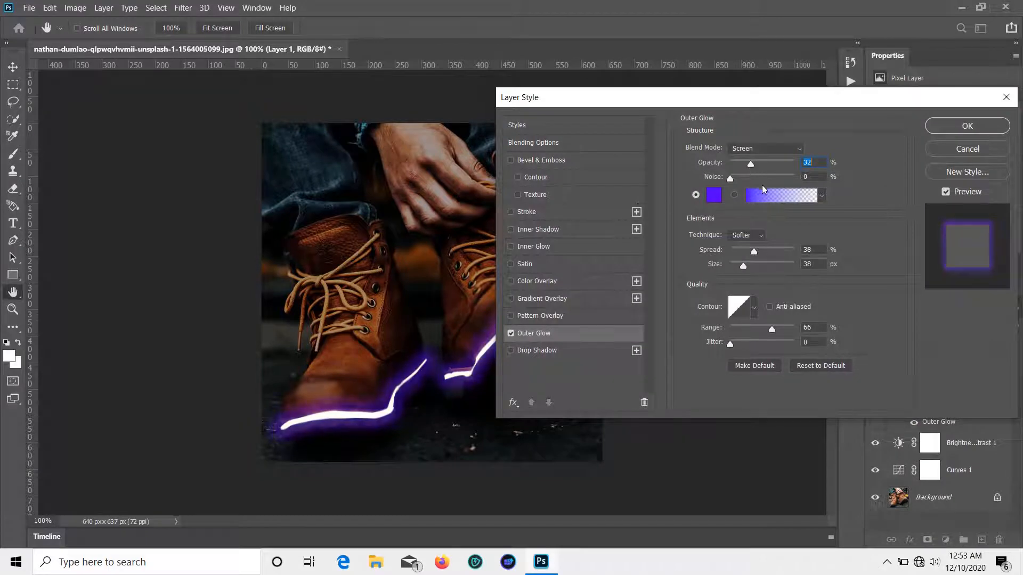
drag(748, 253, 734, 251)
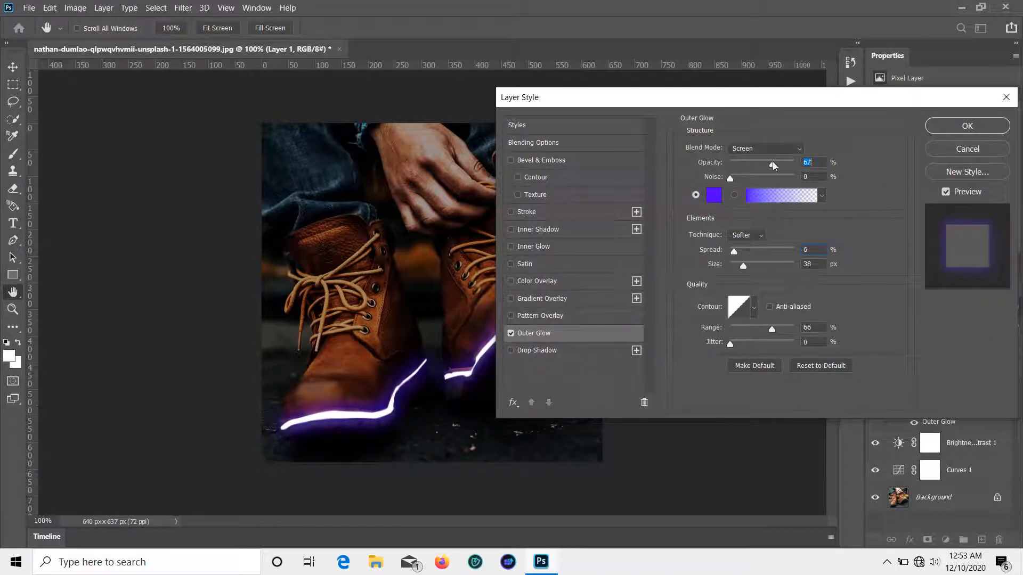
drag(647, 103, 615, 88)
Step: On a new layer, trace a closed Pen outline around the left boot's top lace segment
click(935, 112)
click(980, 539)
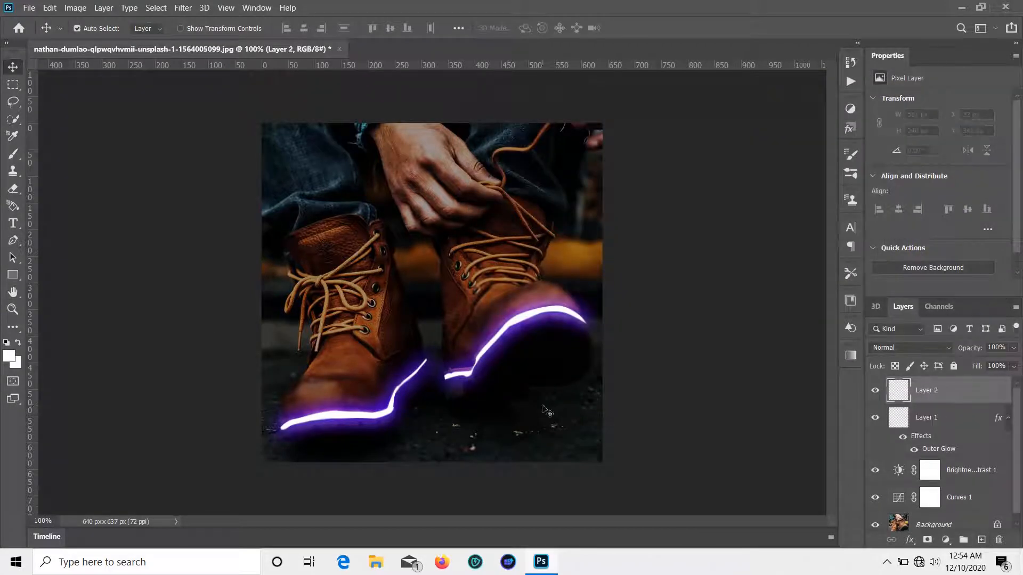
click(13, 241)
scroll(382, 353, up, 5)
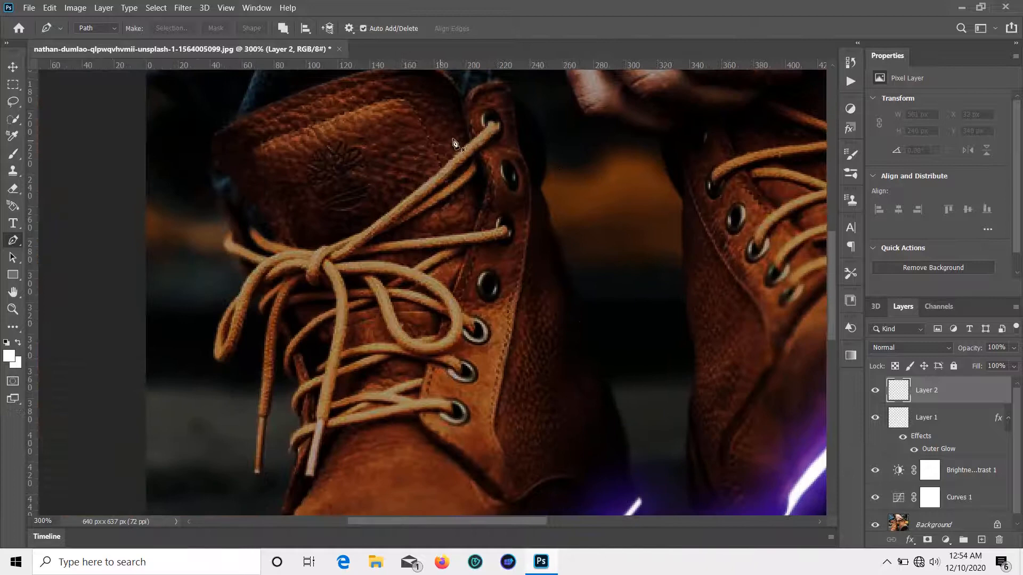
click(486, 125)
drag(345, 242, 316, 251)
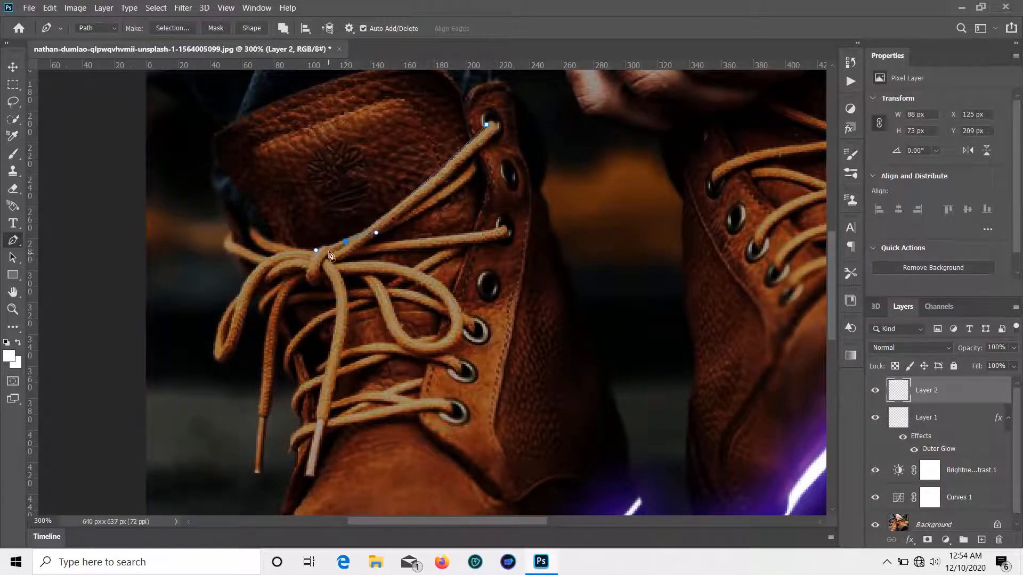
click(326, 246)
click(334, 260)
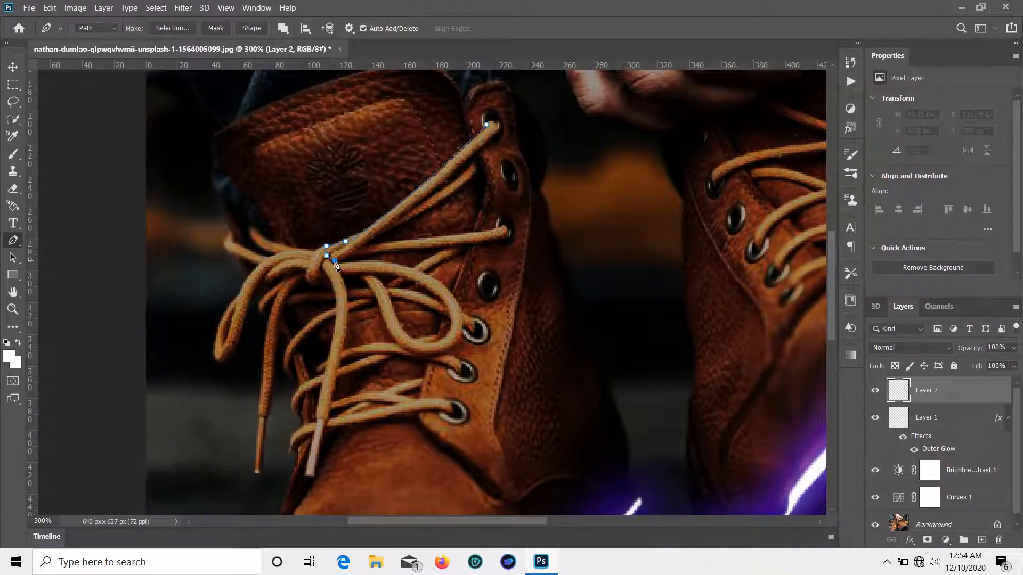
drag(396, 220, 409, 212)
click(498, 124)
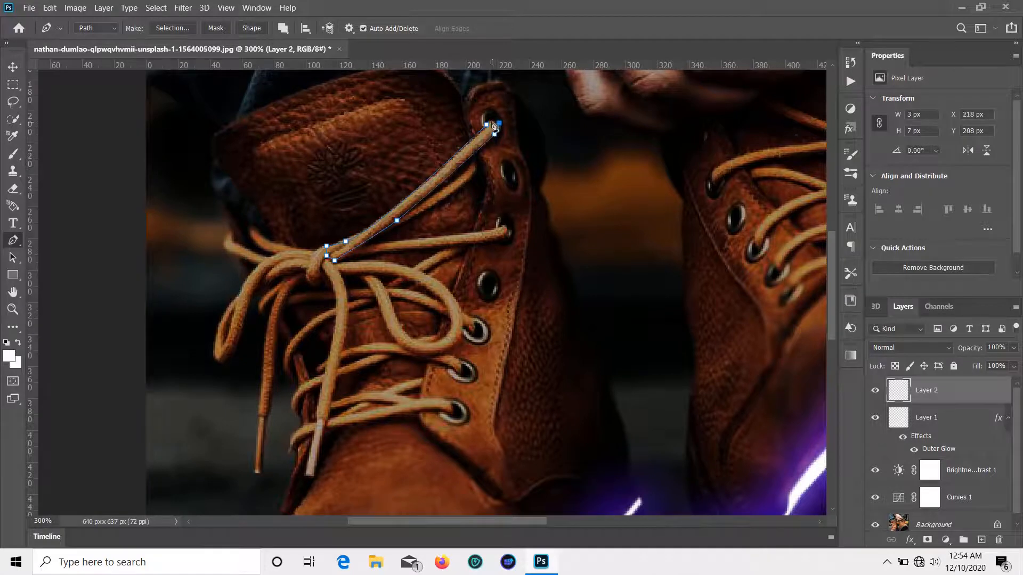
Step: Make a selection from the lace path, fill it white with the Paint Bucket, and deselect
right_click(489, 128)
click(538, 200)
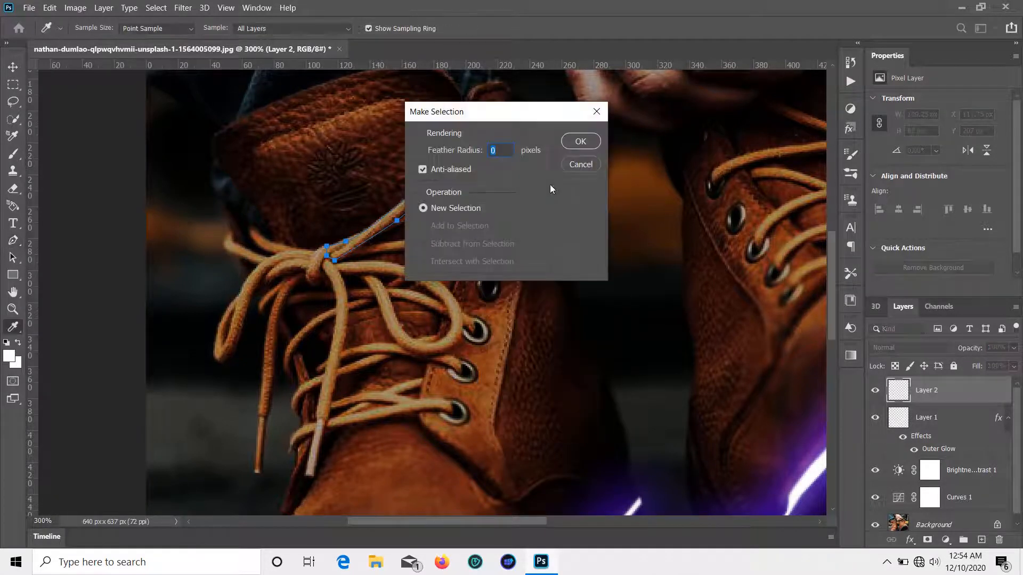
click(575, 141)
click(9, 356)
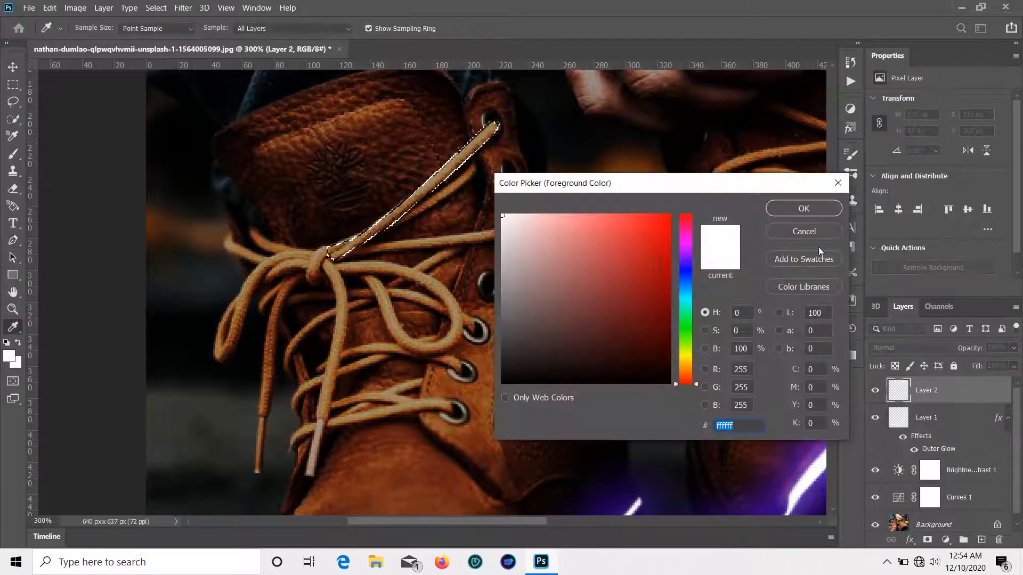
click(803, 208)
click(13, 326)
click(58, 439)
click(337, 249)
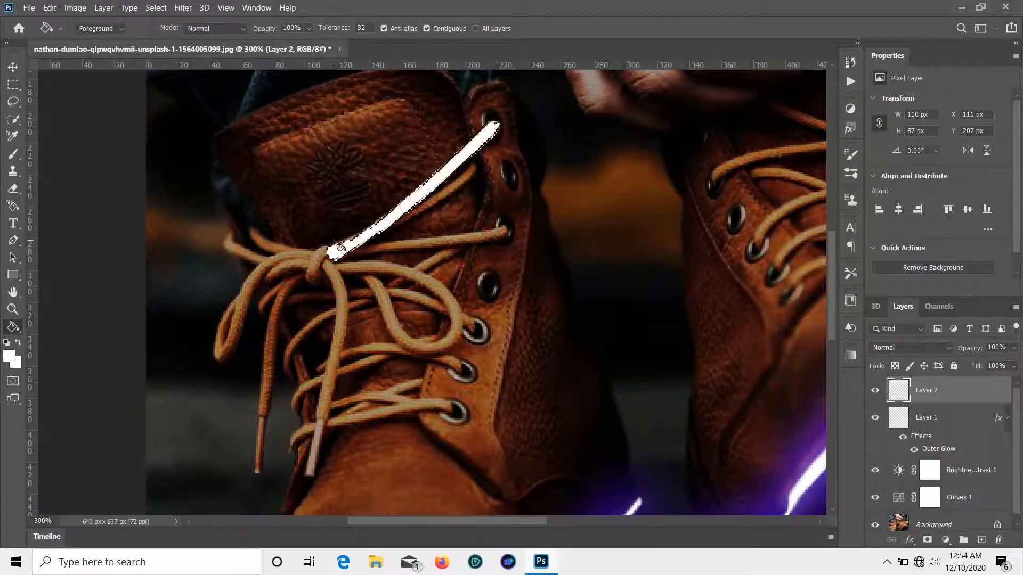
click(12, 66)
key(ctrl+d)
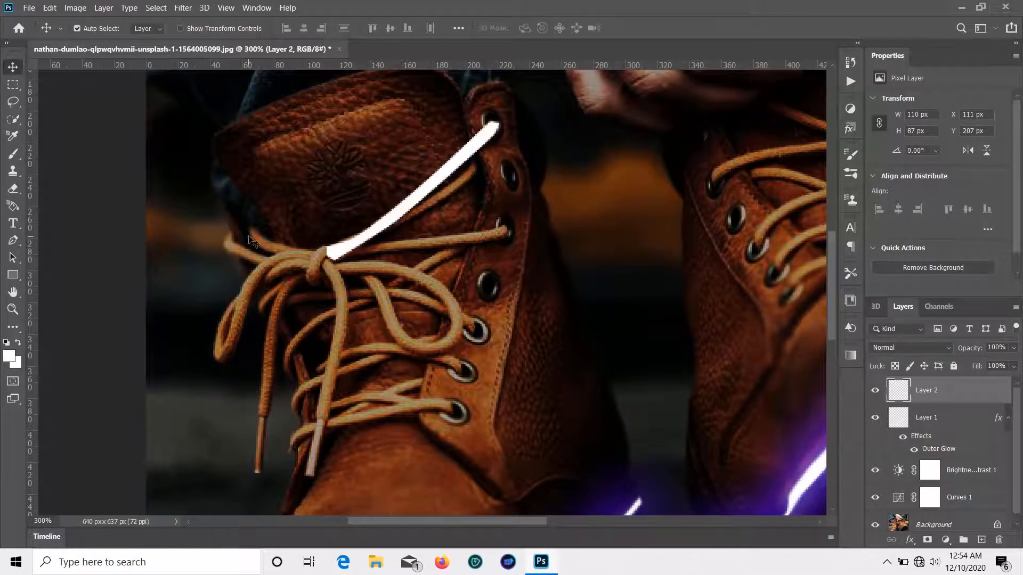
Step: Pen-trace the lace section beside the knot, make it a selection and fill it white
click(13, 241)
click(253, 229)
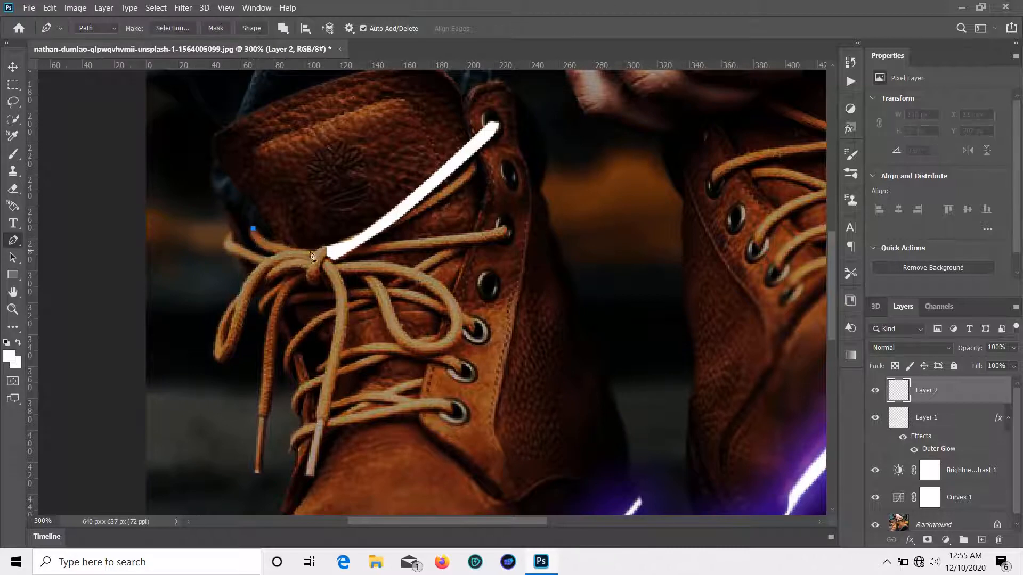
drag(313, 250, 324, 243)
click(326, 247)
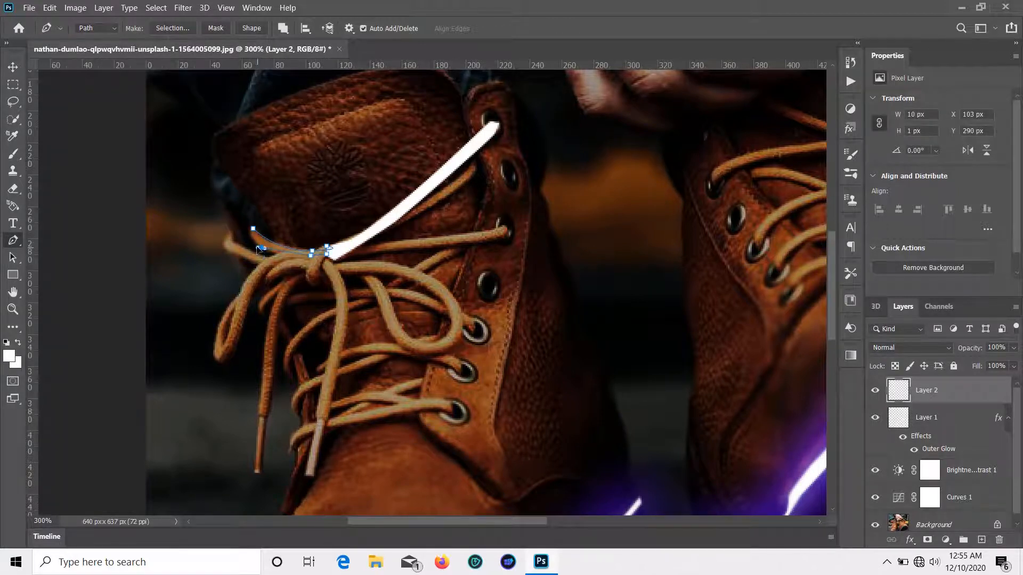
click(254, 229)
right_click(257, 236)
click(287, 309)
click(579, 145)
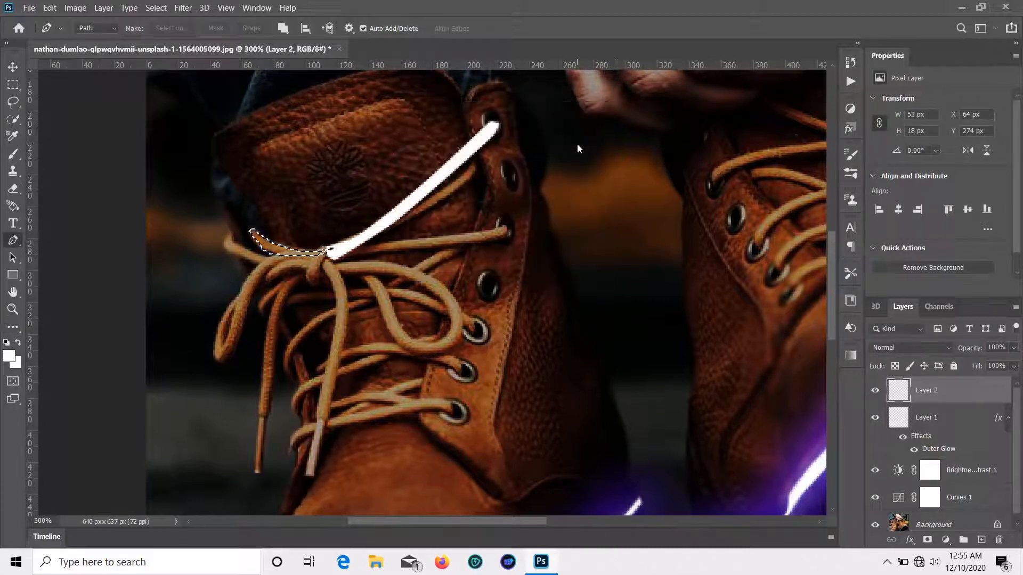
click(13, 327)
click(106, 505)
key(ctrl+d)
Step: Trace the lace's left end, convert it to a selection and fill it white
key(v)
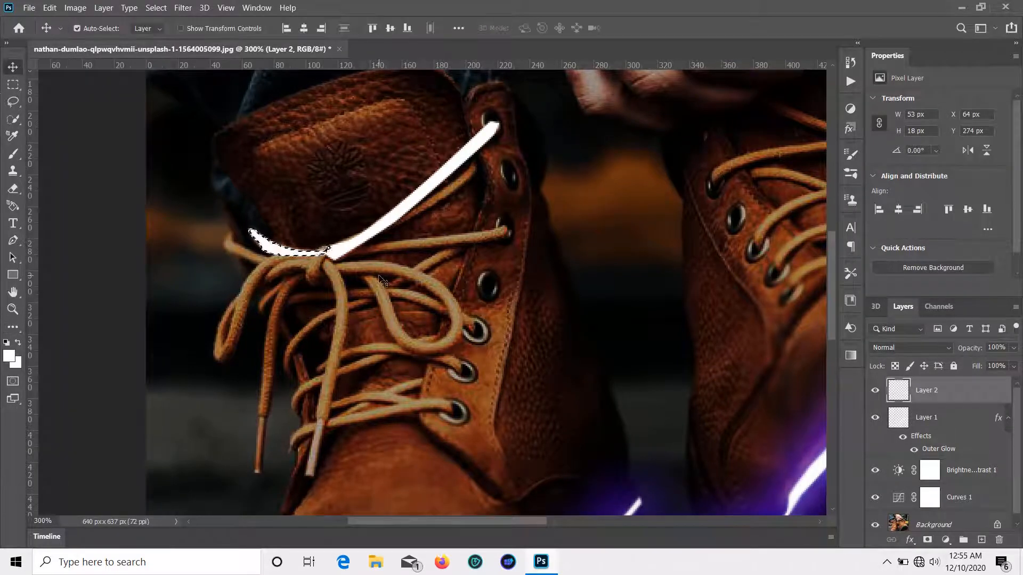
key(p)
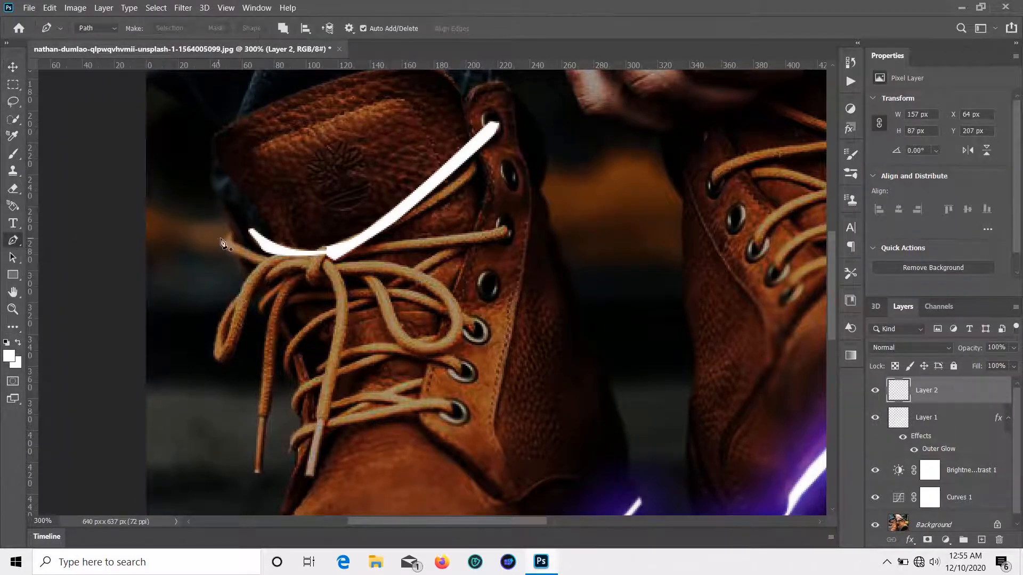
click(229, 234)
drag(240, 246, 246, 245)
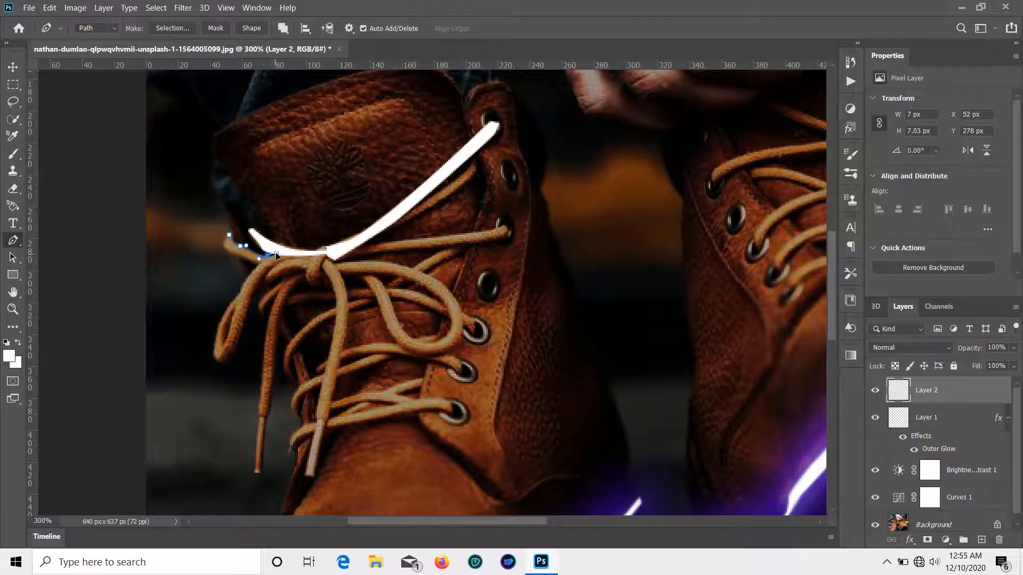
click(223, 245)
click(229, 235)
right_click(233, 250)
click(274, 310)
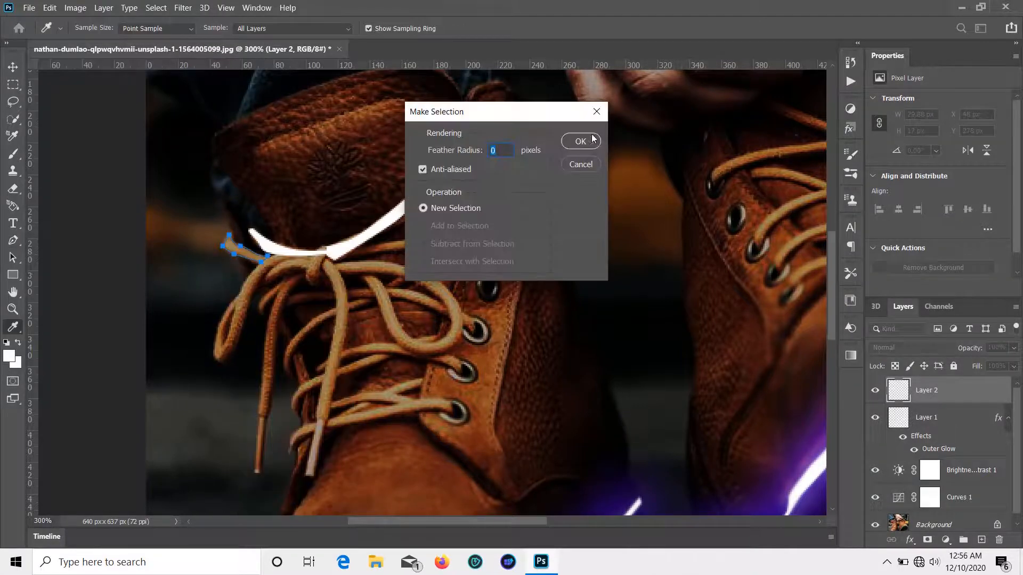
click(592, 140)
right_click(14, 328)
click(75, 503)
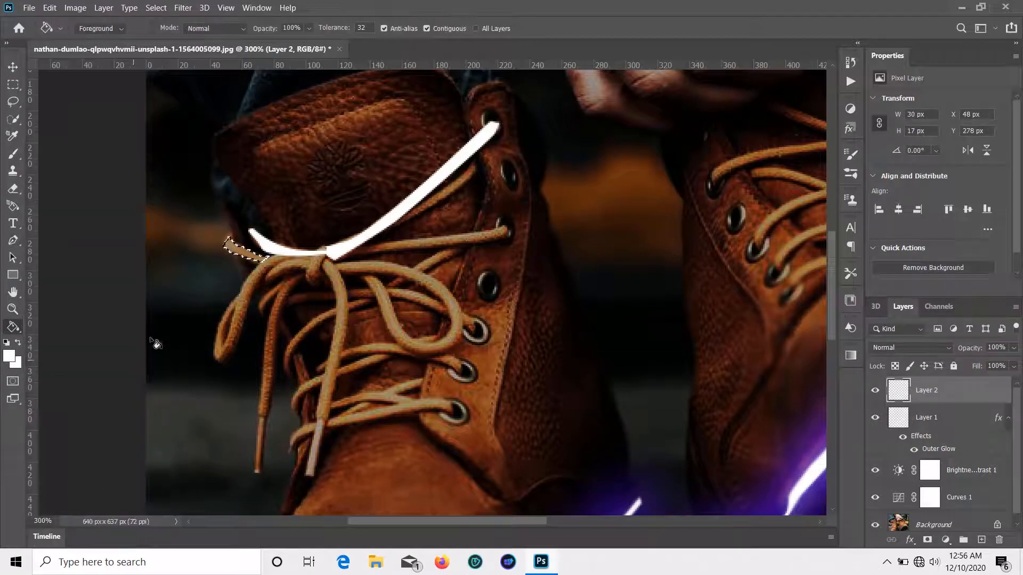
click(228, 246)
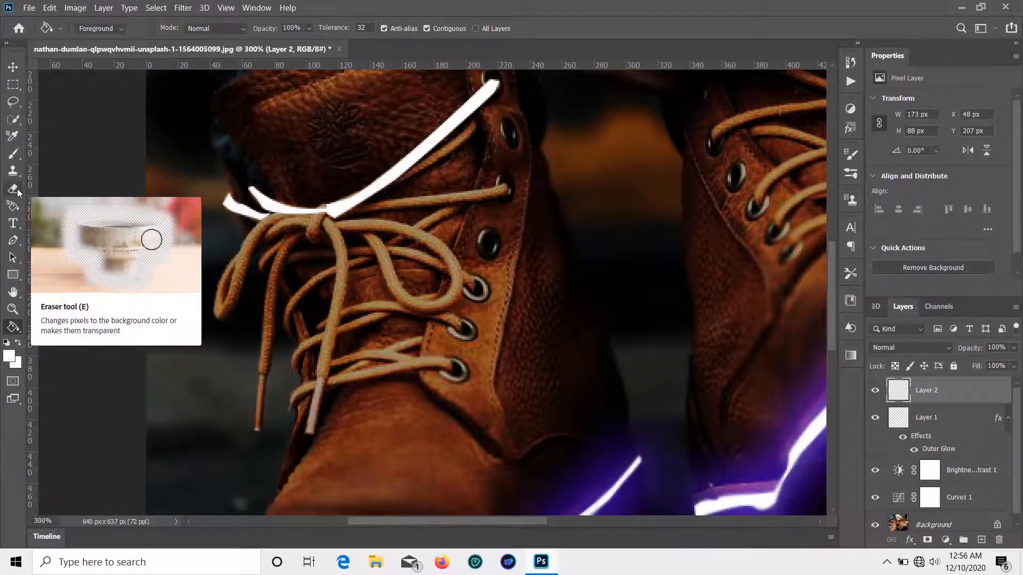
Step: Trace the dangling left lace loop, fill it white with the Paint Bucket and deselect
click(13, 241)
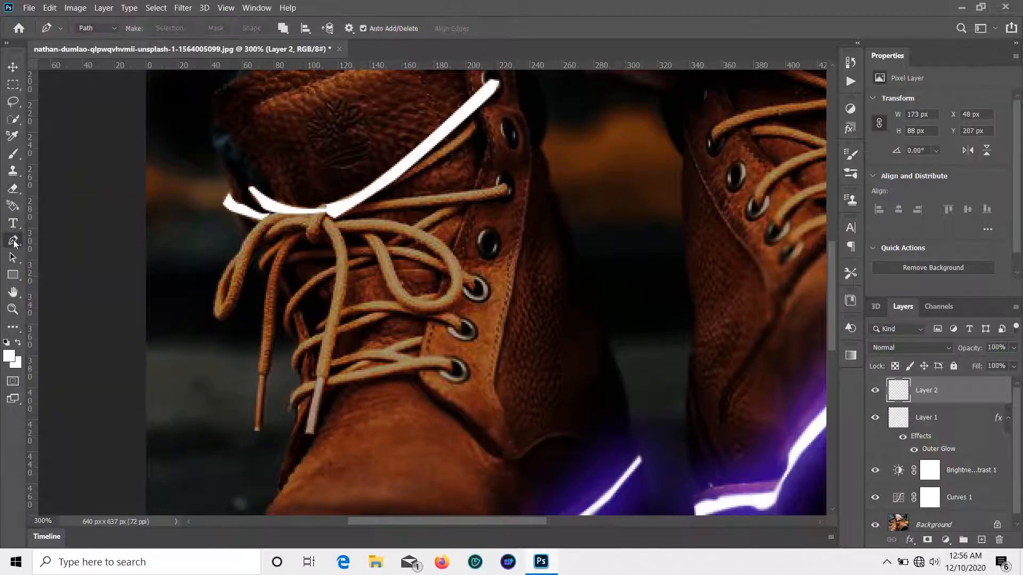
click(291, 215)
drag(262, 234, 267, 237)
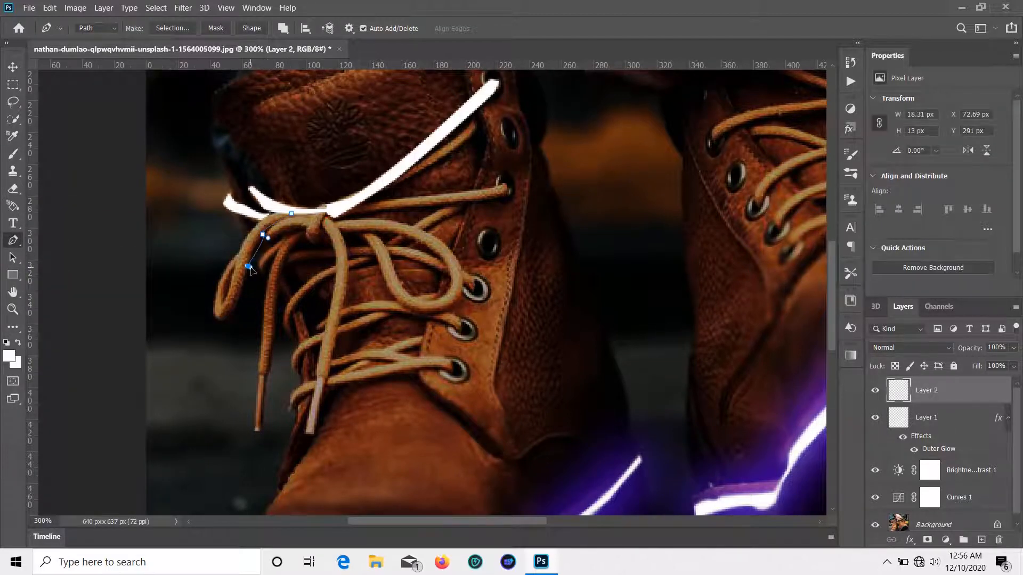
drag(242, 288, 243, 304)
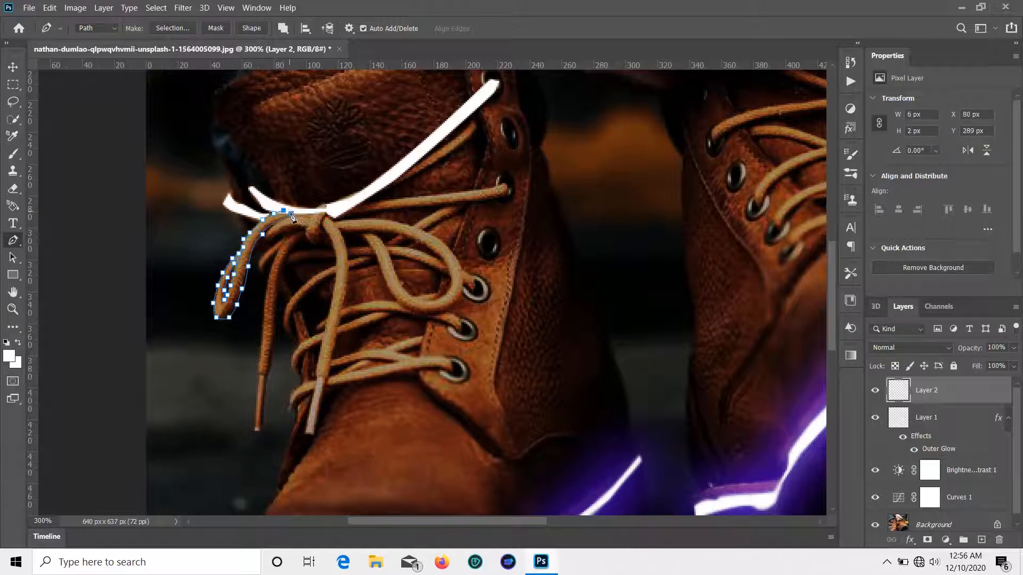
right_click(292, 215)
click(333, 288)
click(582, 140)
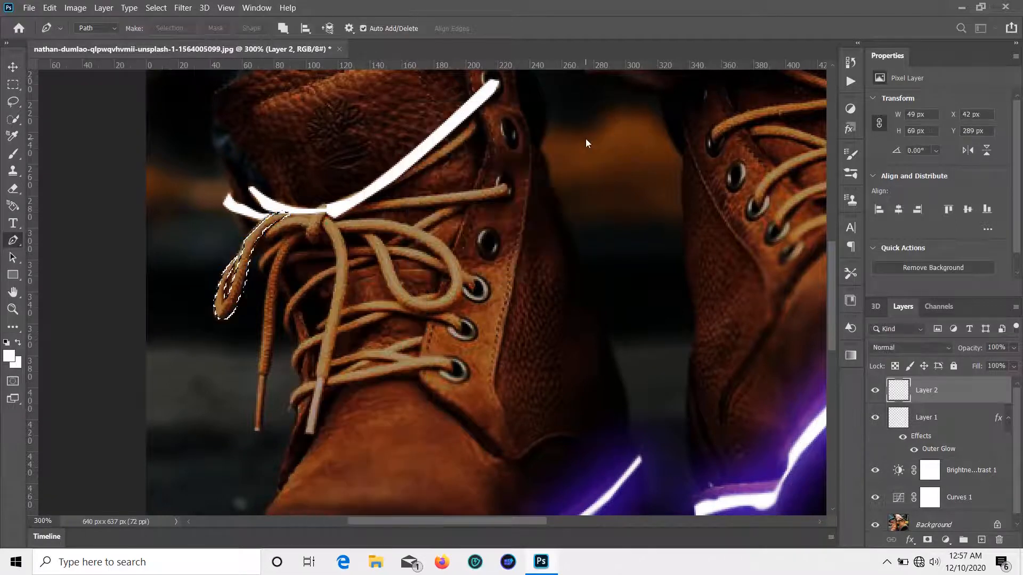
click(13, 327)
click(64, 495)
click(233, 288)
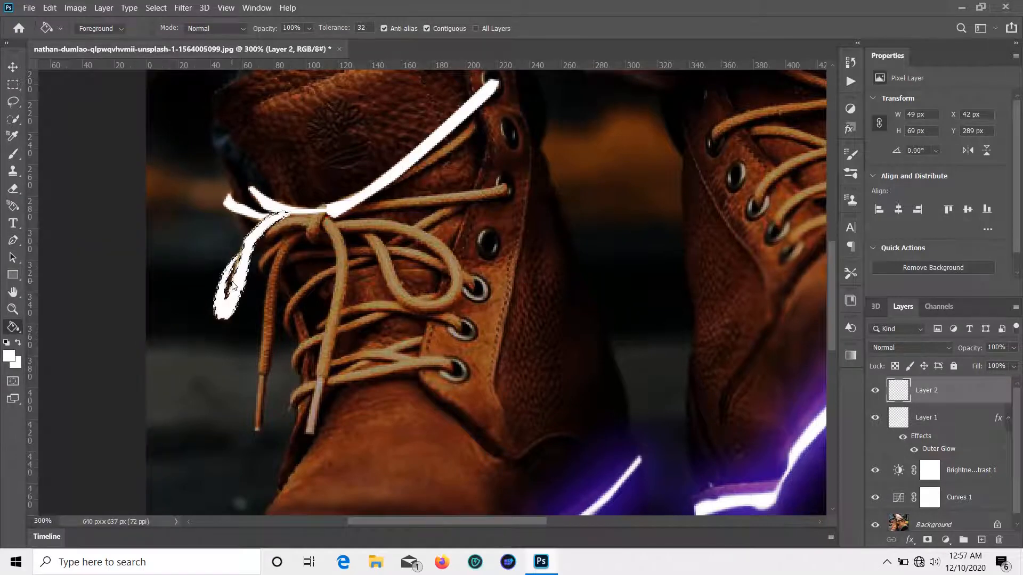
key(ctrl+d)
scroll(275, 189, up, 1)
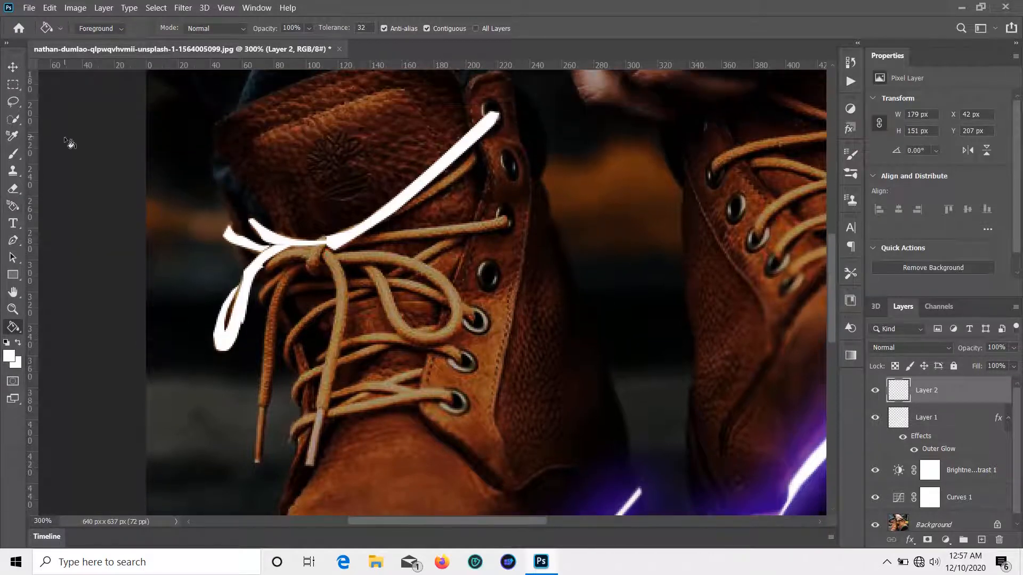
Step: Pen-trace the lace strand toward the upper eyelet and fill its selection white
key(p)
click(472, 152)
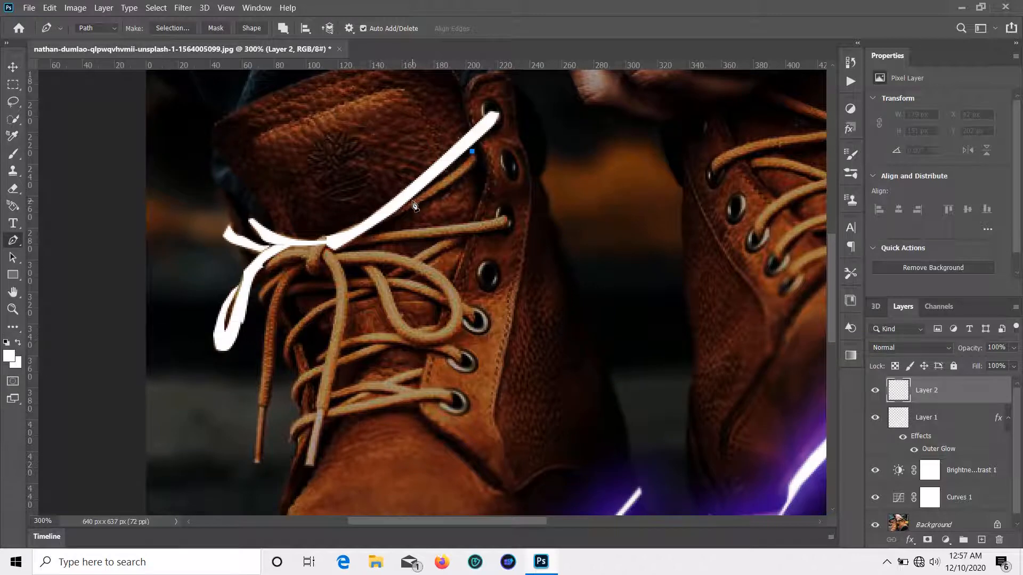
drag(411, 201, 408, 203)
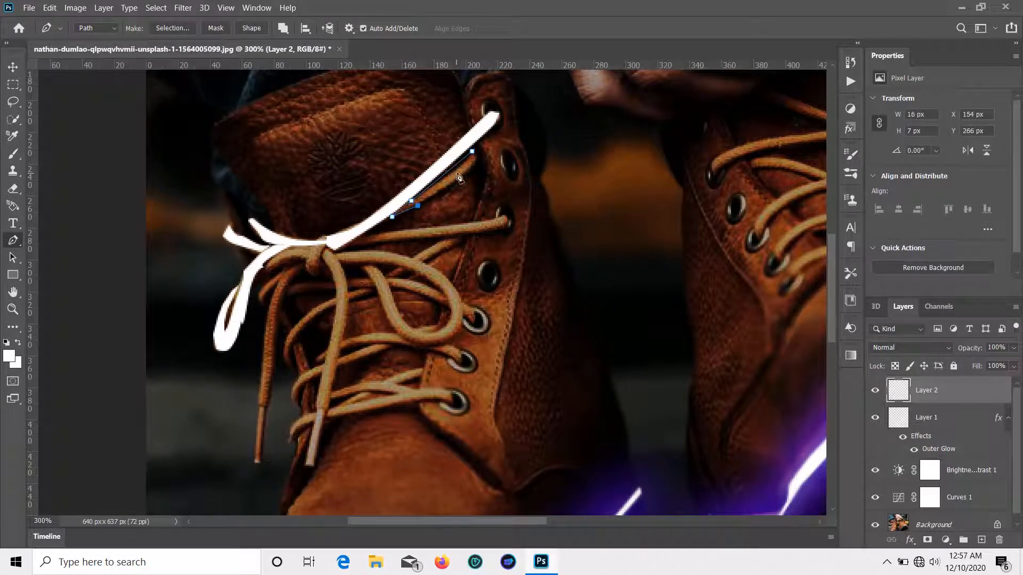
drag(474, 154, 479, 155)
right_click(476, 159)
click(510, 229)
click(585, 139)
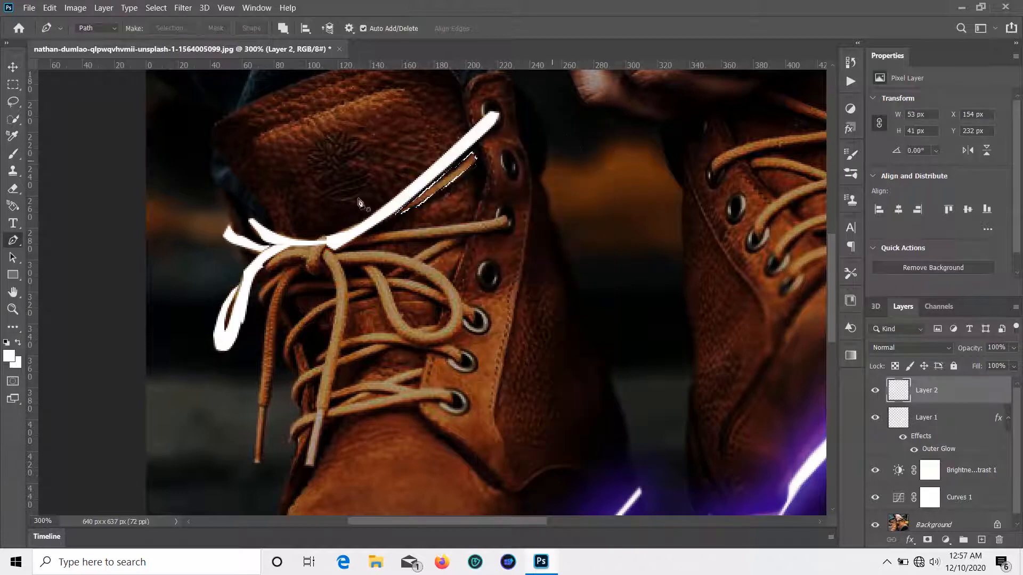
click(13, 327)
click(69, 506)
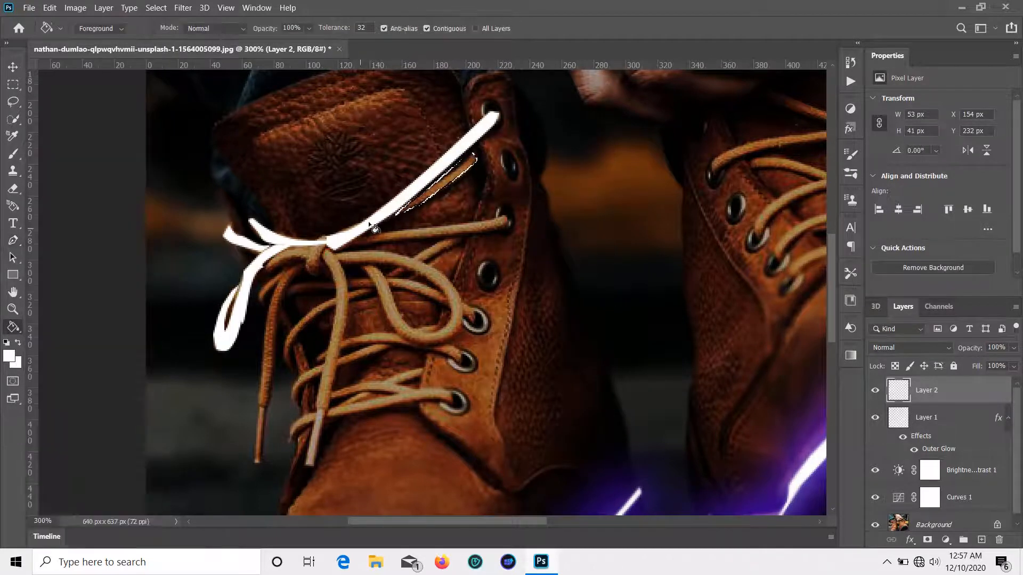
click(434, 183)
click(17, 69)
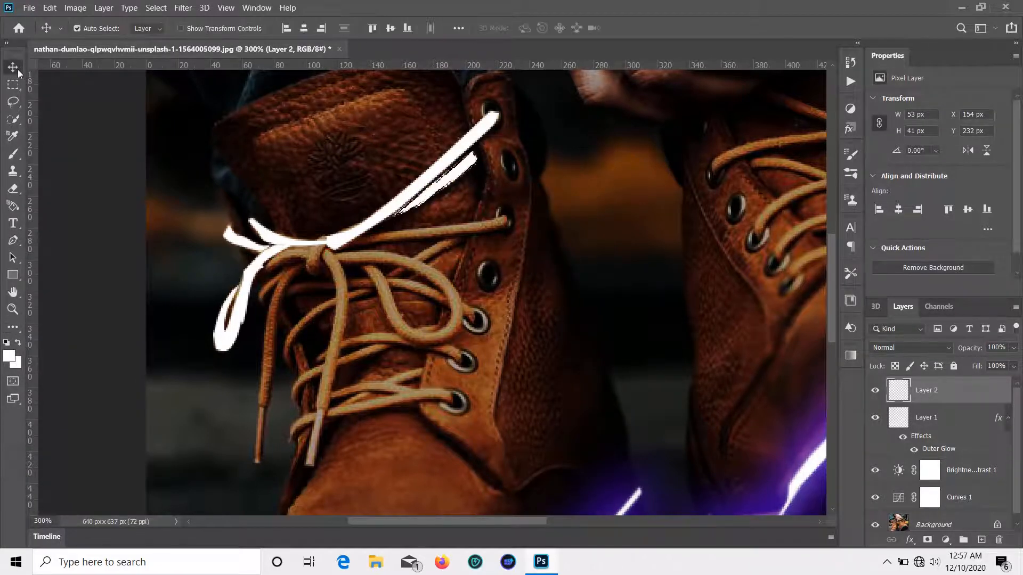
Step: Trace the strand from the knot to the eyelet, fill it white and deselect
click(13, 240)
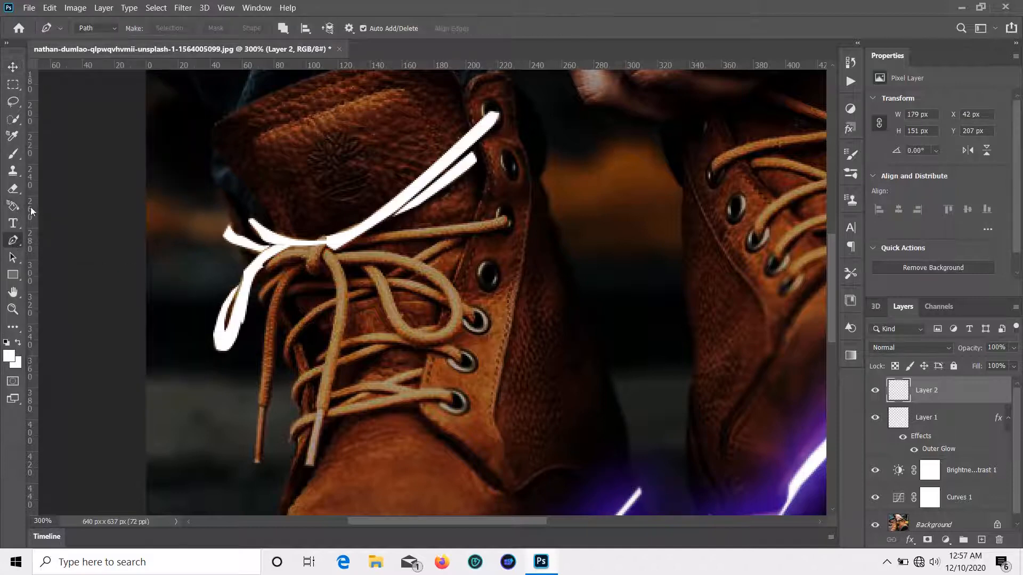
click(349, 246)
drag(465, 235, 401, 234)
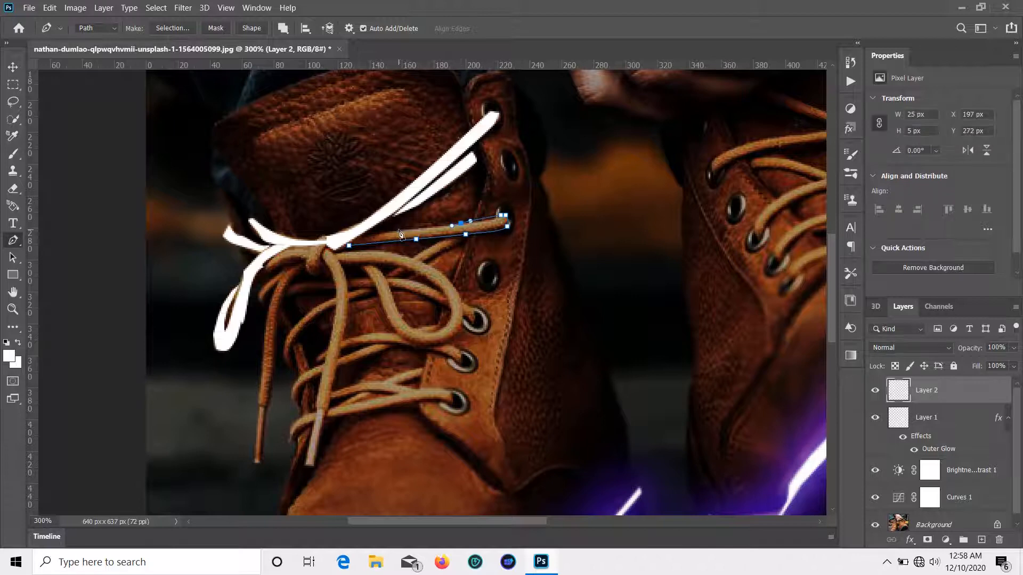
right_click(350, 249)
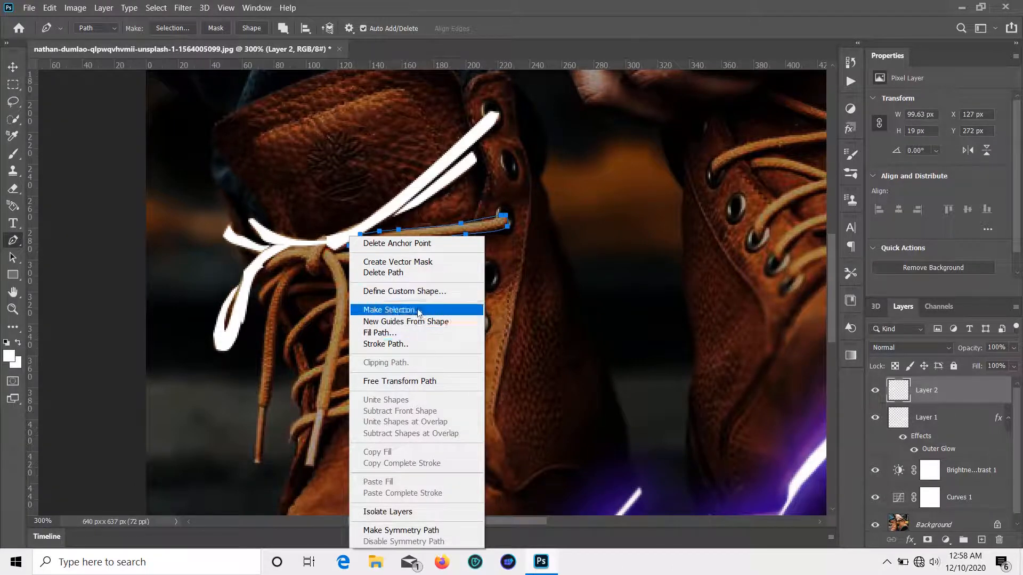
click(393, 309)
click(581, 142)
scroll(367, 268, down, 1)
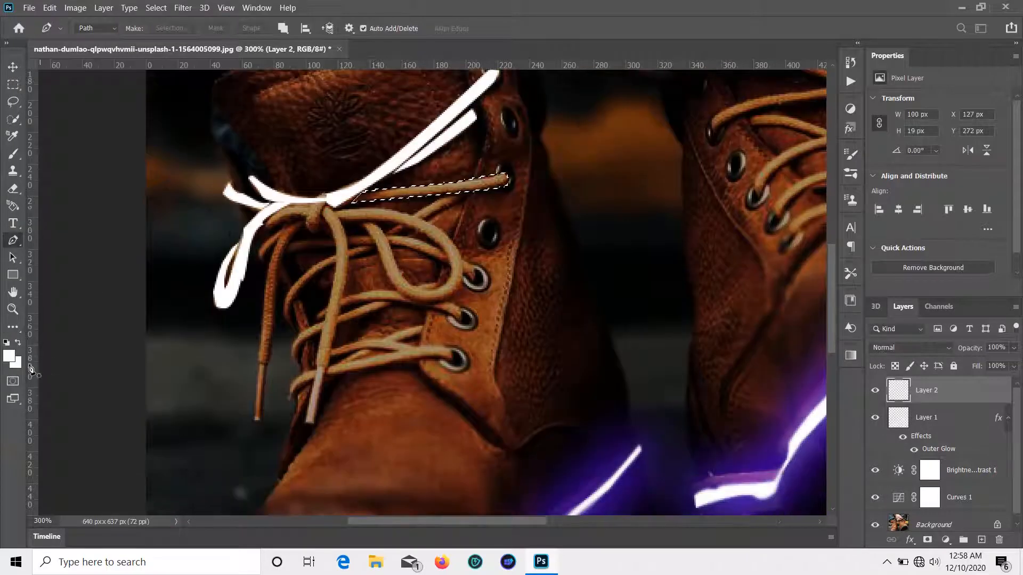
click(13, 327)
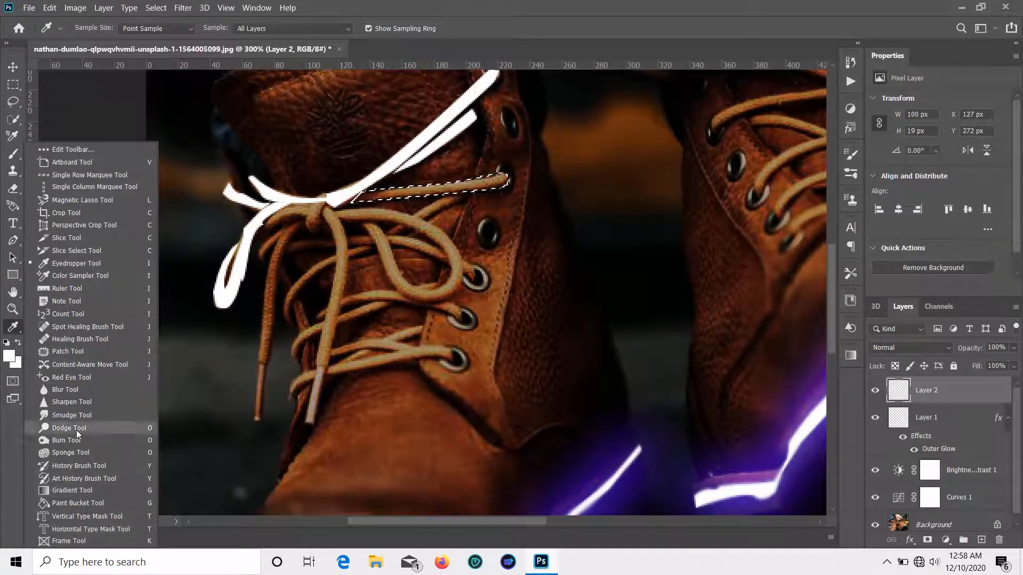
click(84, 504)
click(467, 186)
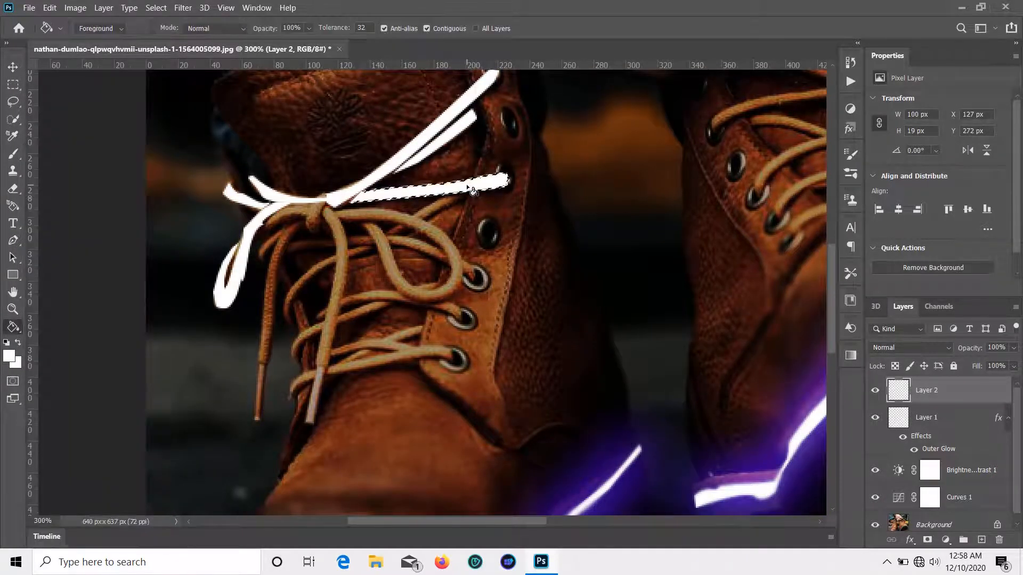
key(ctrl+d)
Step: Start a pen path on the lace loop below the knot
click(13, 240)
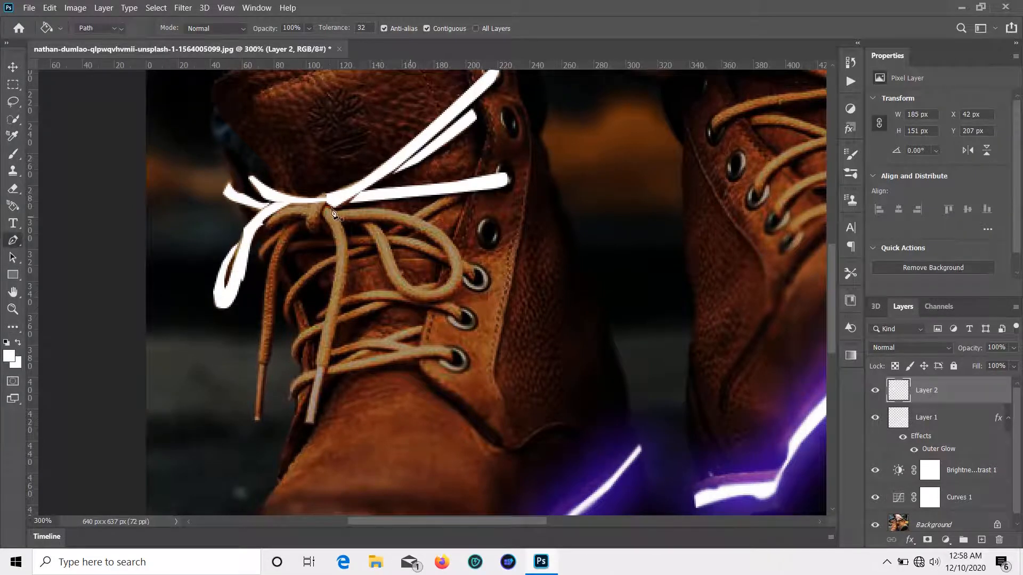
click(335, 207)
click(383, 207)
Step: Close the path around the lace loop, fill it white and deselect
click(431, 224)
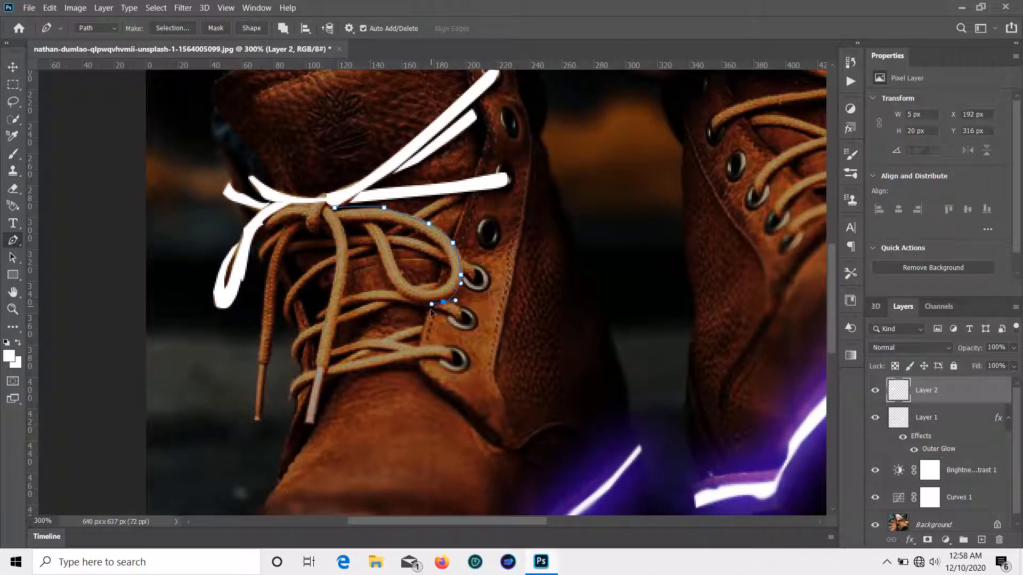
drag(431, 311, 420, 306)
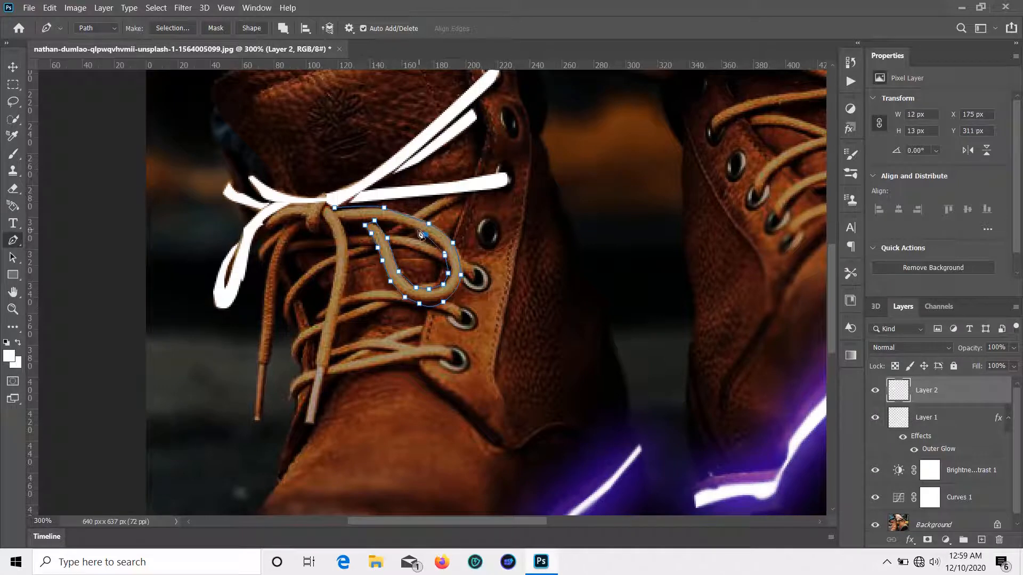
click(366, 224)
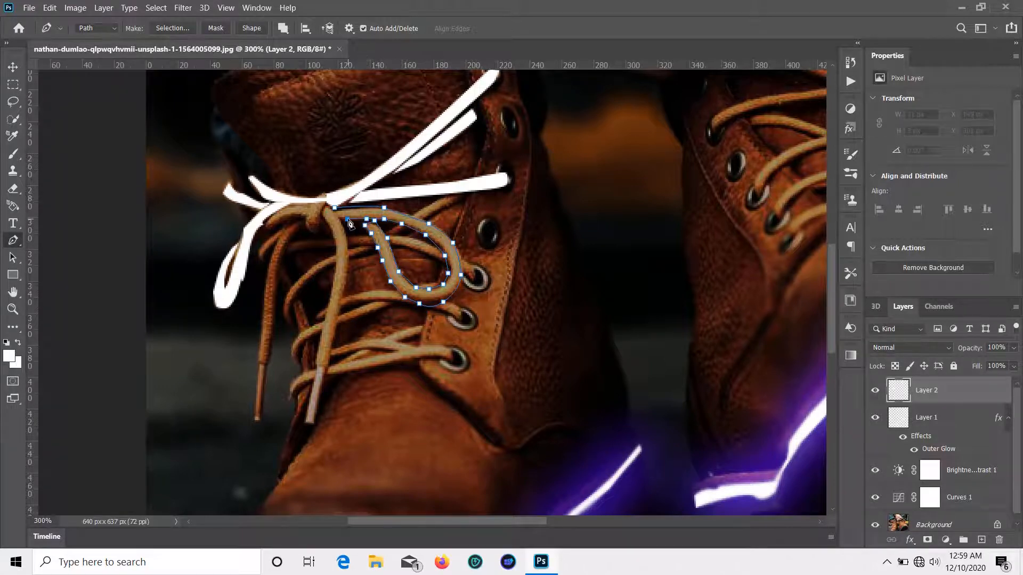
right_click(334, 208)
click(372, 278)
click(576, 140)
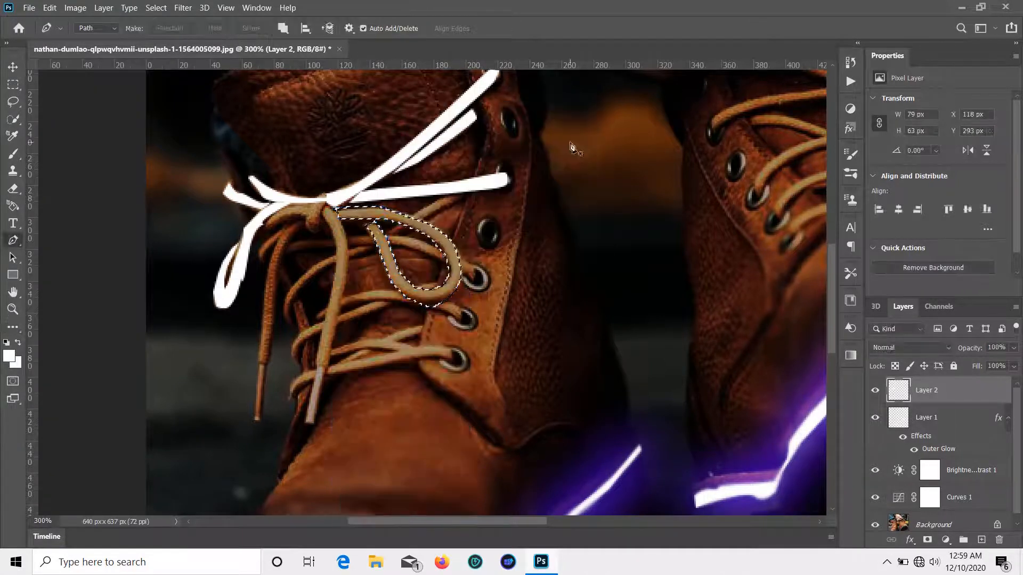
click(13, 327)
click(85, 501)
click(393, 216)
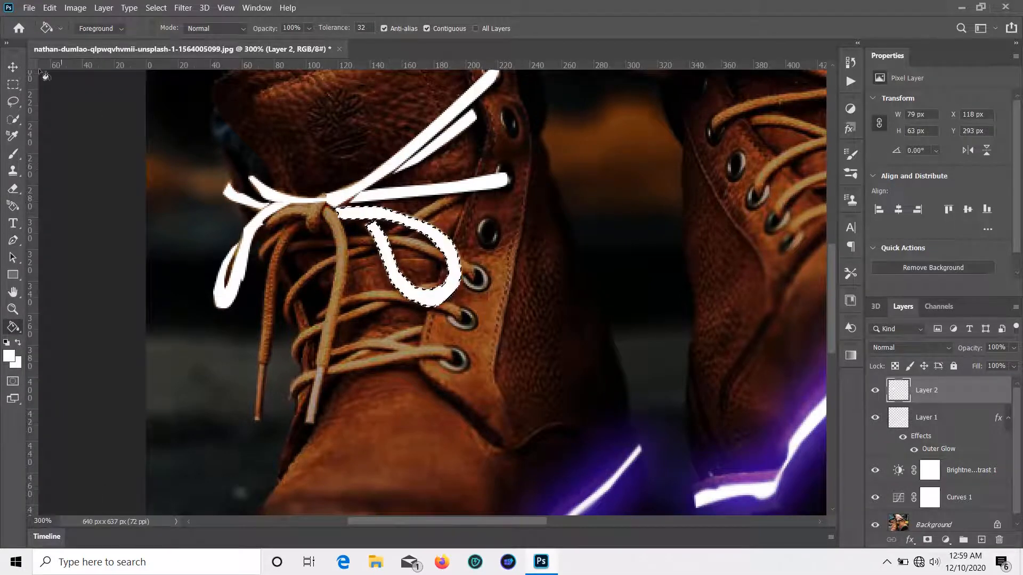
key(ctrl+d)
scroll(234, 295, down, 2)
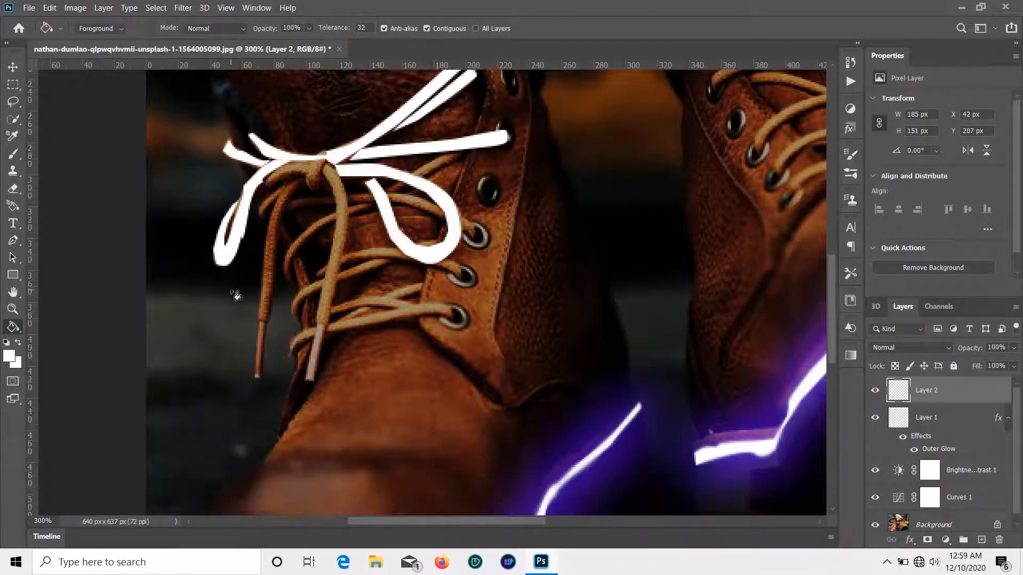
Step: Outline the short lace piece left of the knot and make it a selection with 0 feather
click(18, 241)
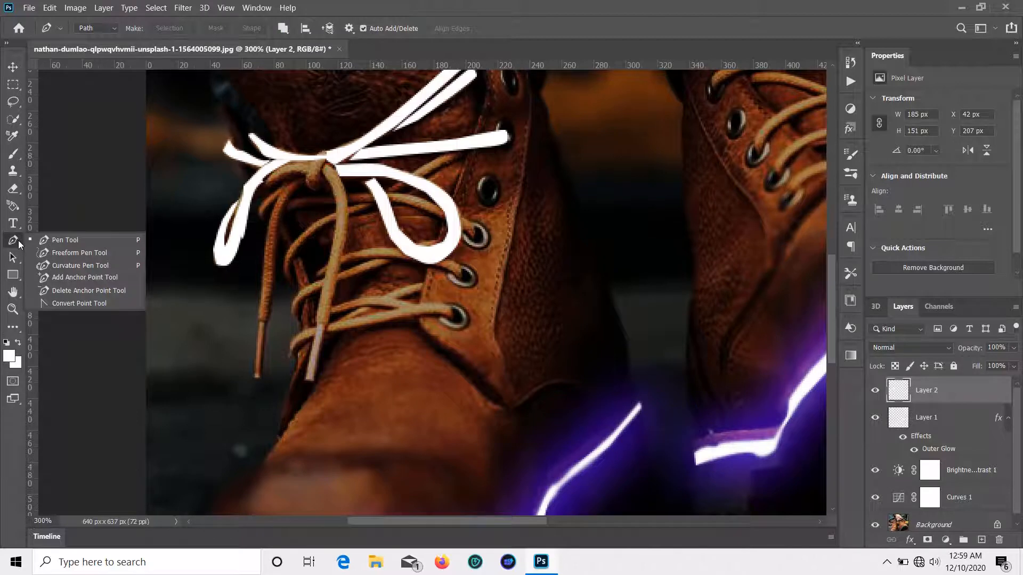
click(305, 175)
drag(277, 177, 265, 186)
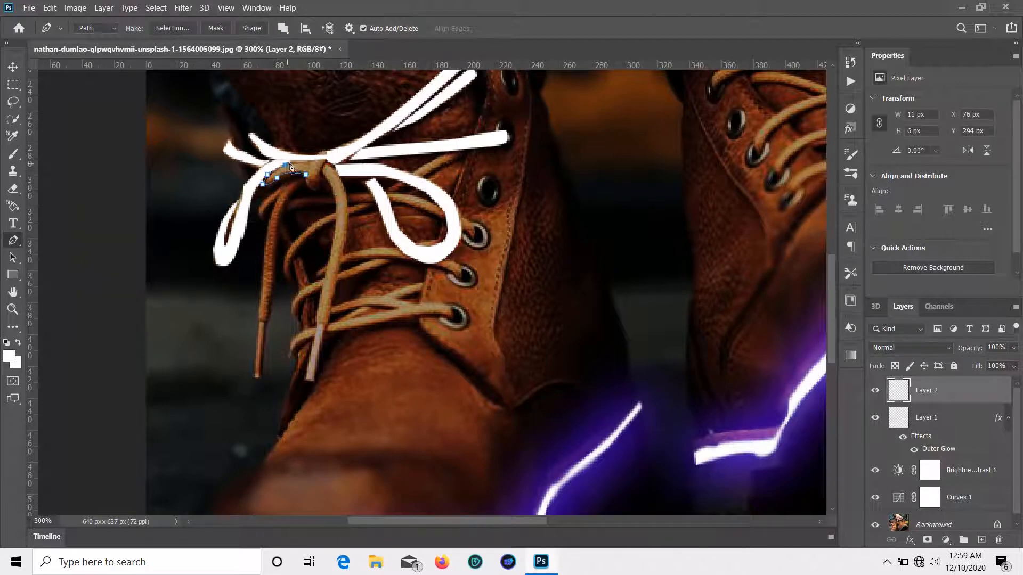
right_click(305, 173)
click(341, 223)
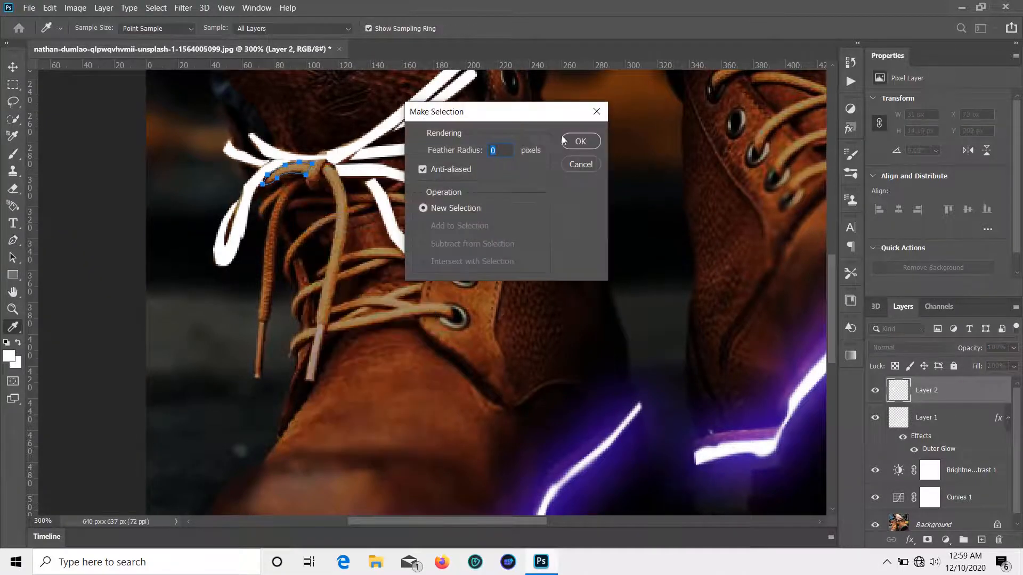
click(581, 141)
Step: Pen-trace the left hanging lace down to its tip and back, then make a selection
click(301, 181)
click(284, 213)
click(277, 251)
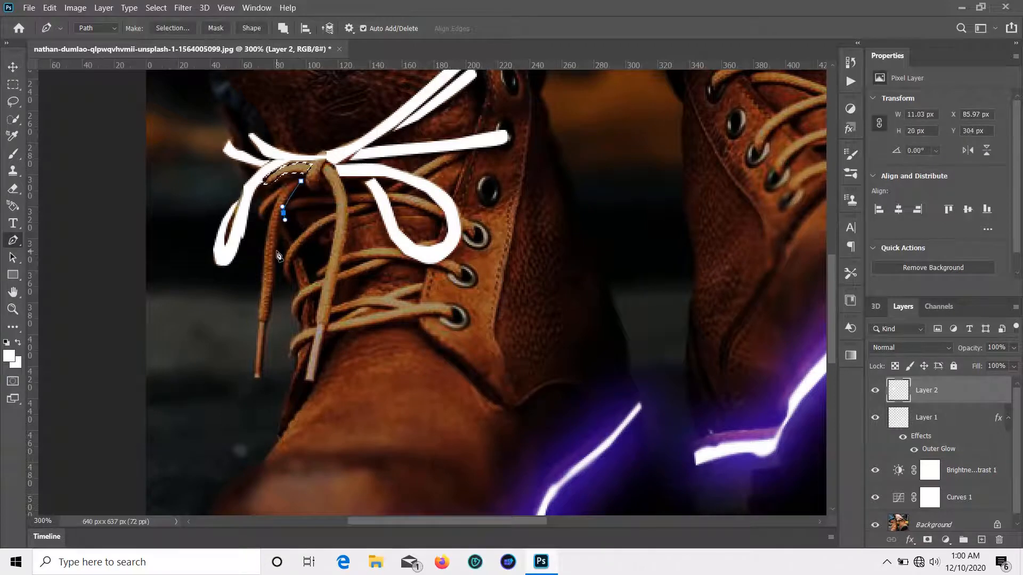
click(267, 319)
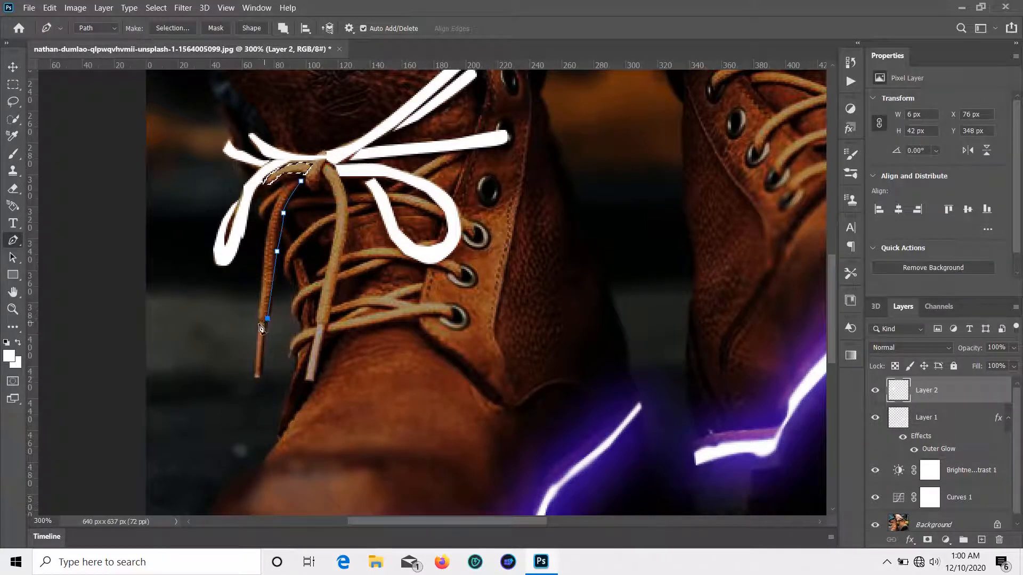
click(258, 323)
click(258, 304)
click(271, 216)
click(277, 197)
click(290, 185)
right_click(301, 182)
click(391, 260)
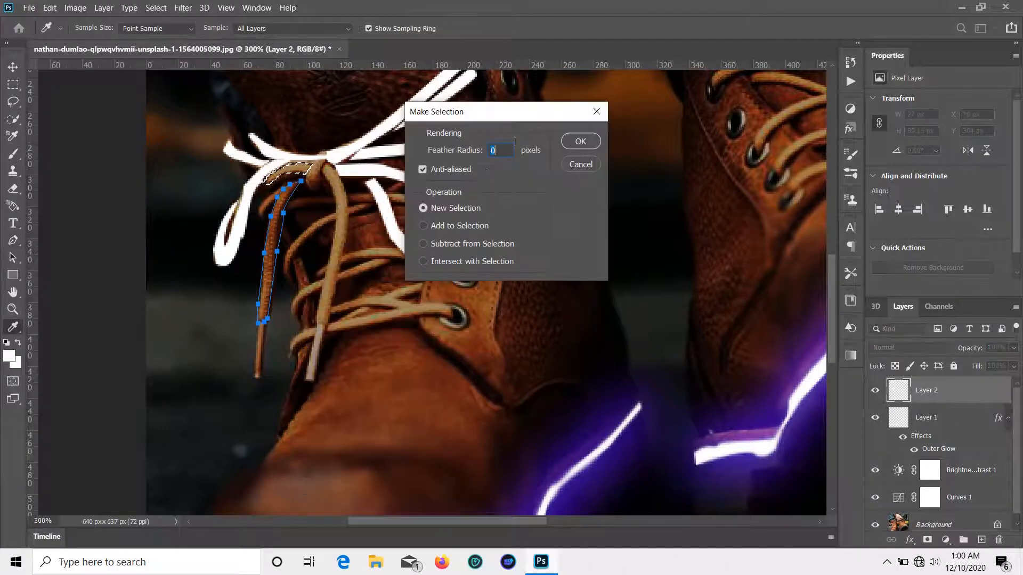
click(583, 135)
Step: Undo the last selection and fill the small lace piece under the knot white
key(ctrl+z)
key(ctrl+z)
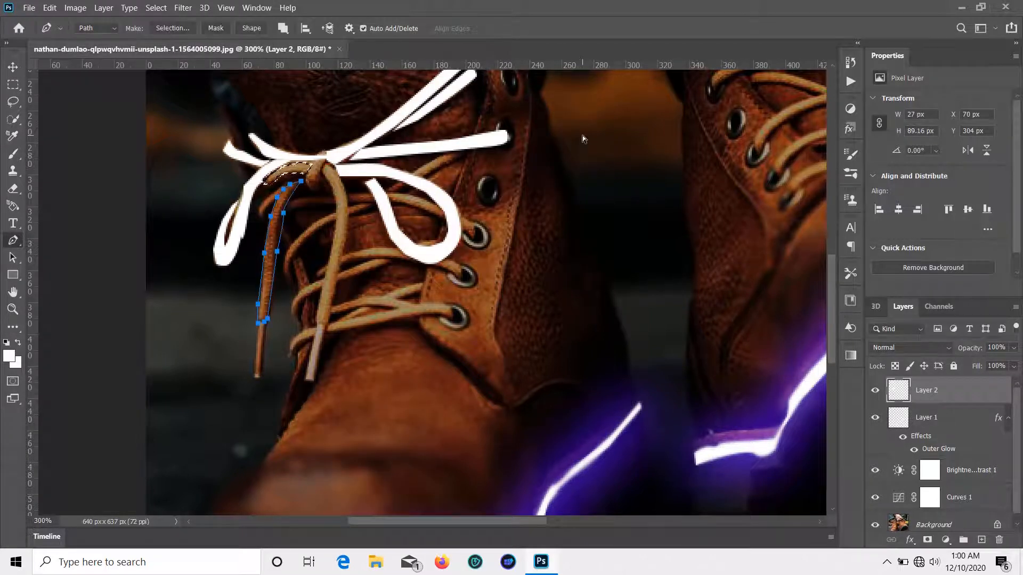
click(13, 327)
click(78, 502)
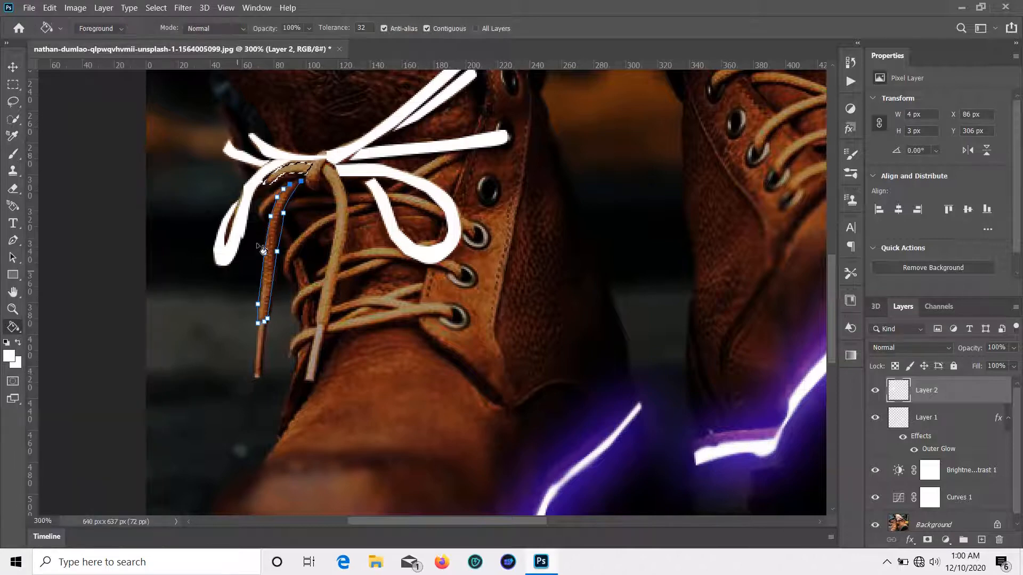
click(298, 171)
Step: Convert the hanging lace path to a selection and fill it white
click(13, 240)
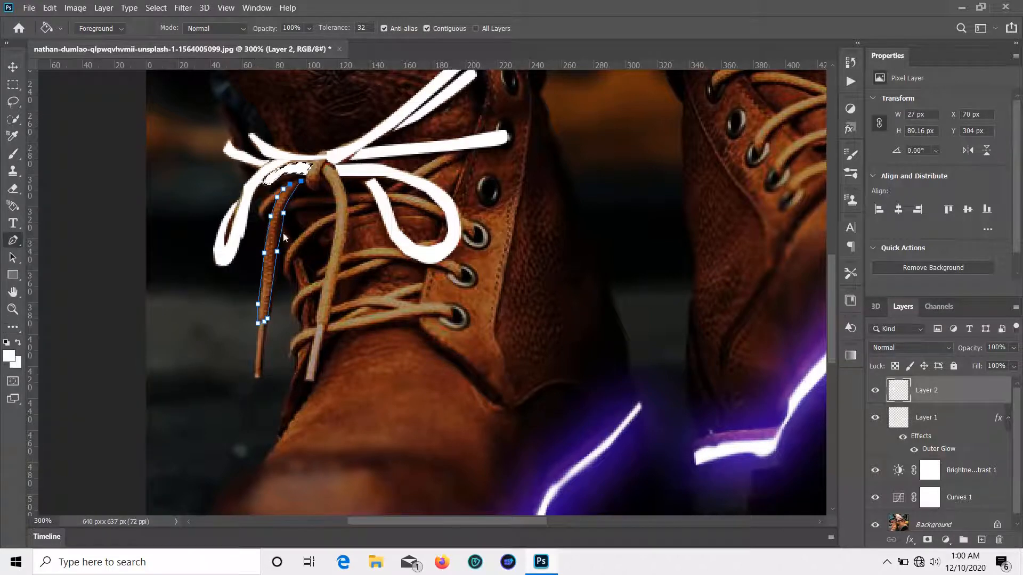
right_click(302, 182)
click(350, 254)
click(581, 143)
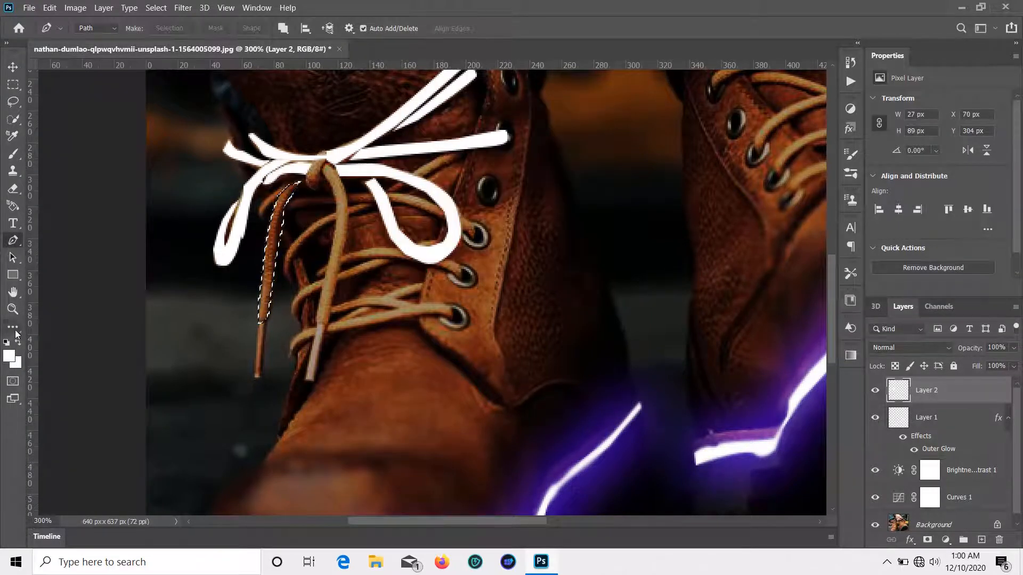
click(12, 327)
click(78, 503)
click(277, 233)
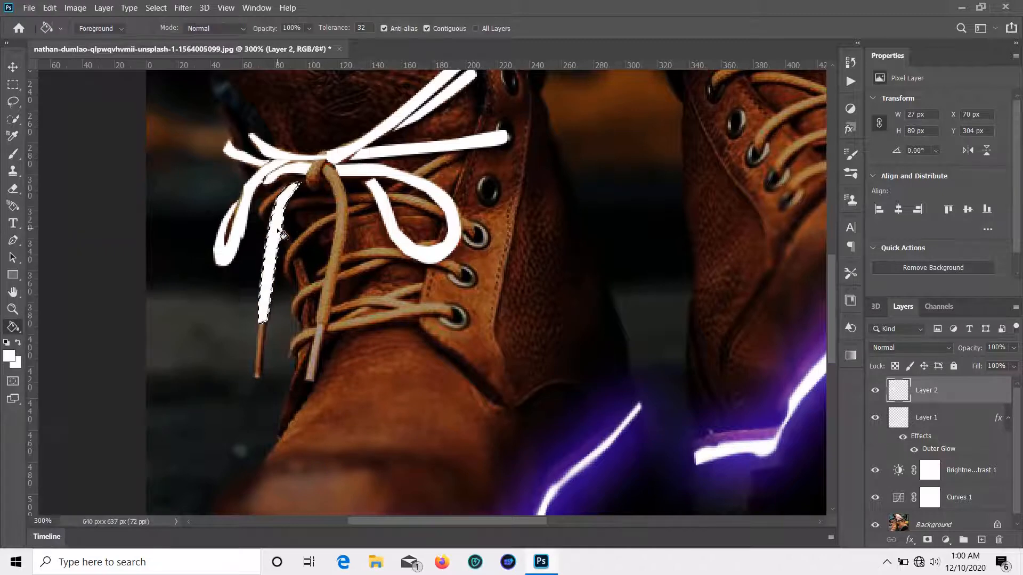
scroll(272, 232, down, 1)
click(13, 240)
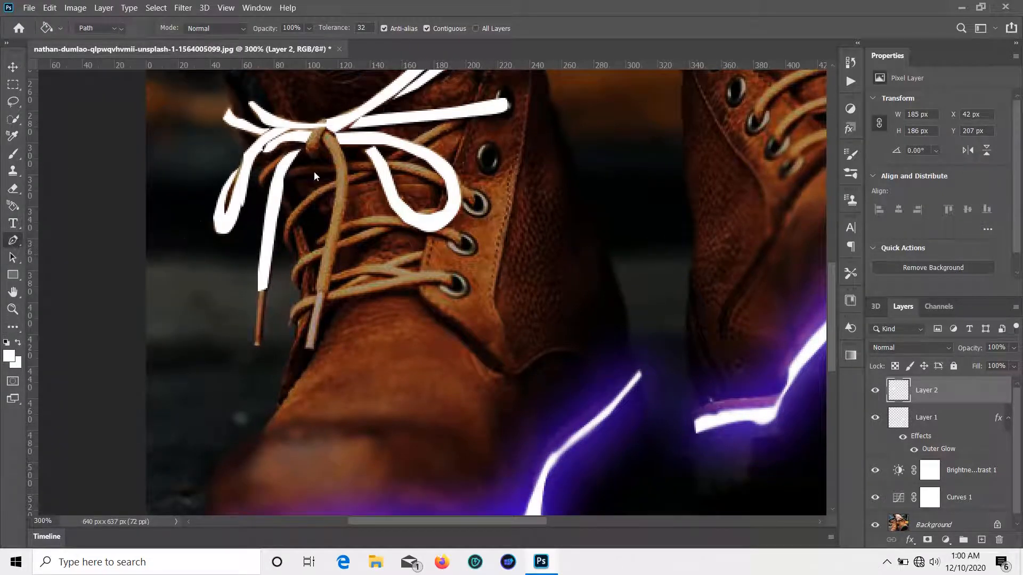
Step: Trace the middle hanging lace, fill it white and deselect
click(322, 141)
click(326, 130)
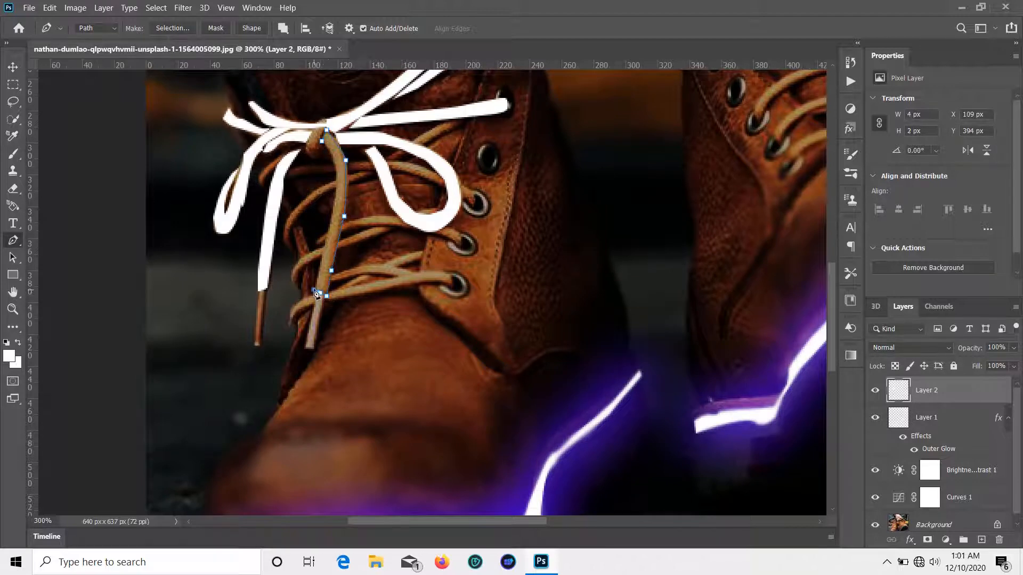
click(323, 142)
right_click(337, 151)
click(403, 225)
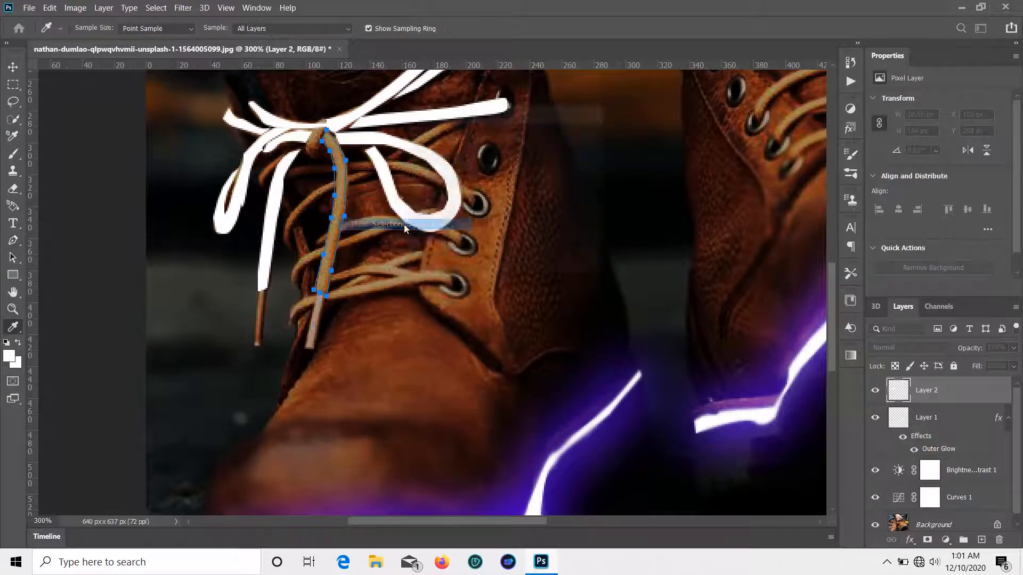
click(571, 139)
click(13, 326)
click(95, 493)
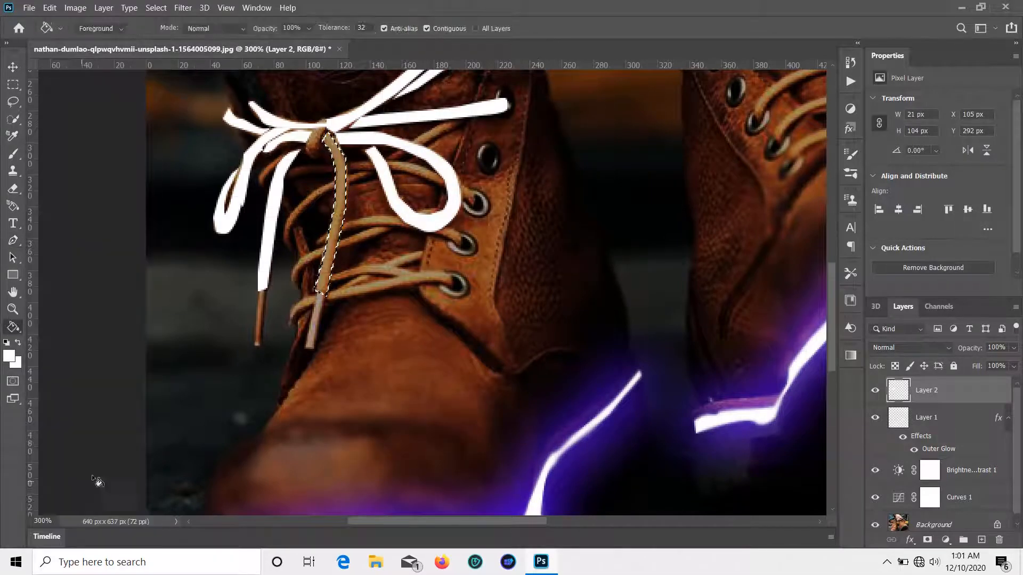
click(341, 185)
key(ctrl+d)
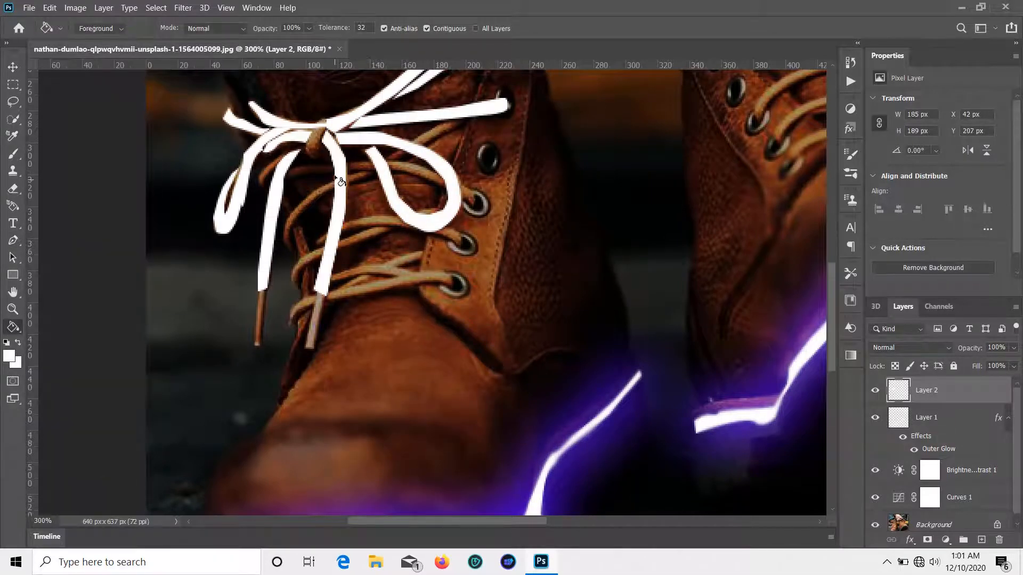
Step: Trace the short strand by the right bow and turn it into a selection
click(17, 242)
click(446, 121)
click(415, 139)
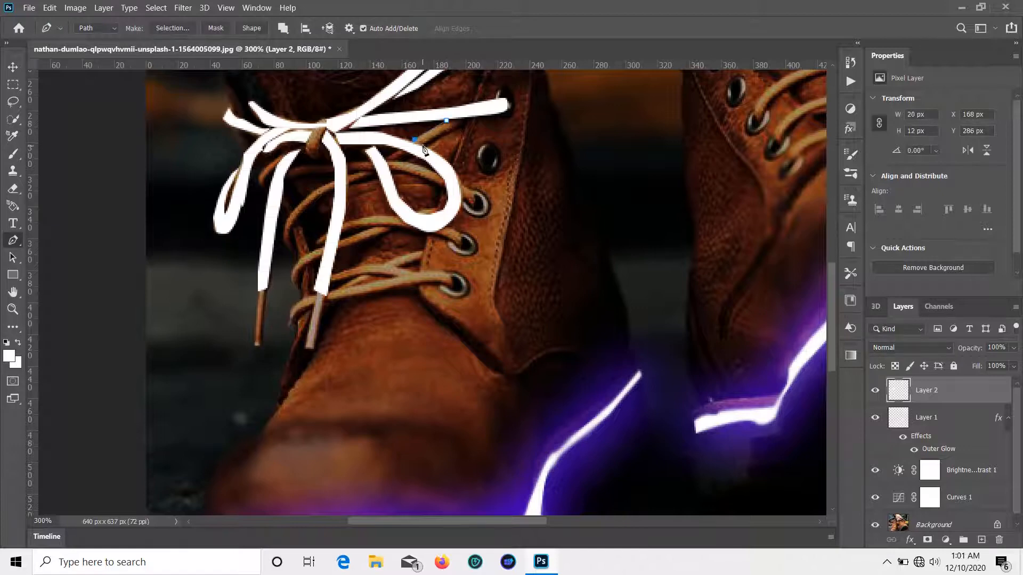
right_click(442, 126)
click(495, 206)
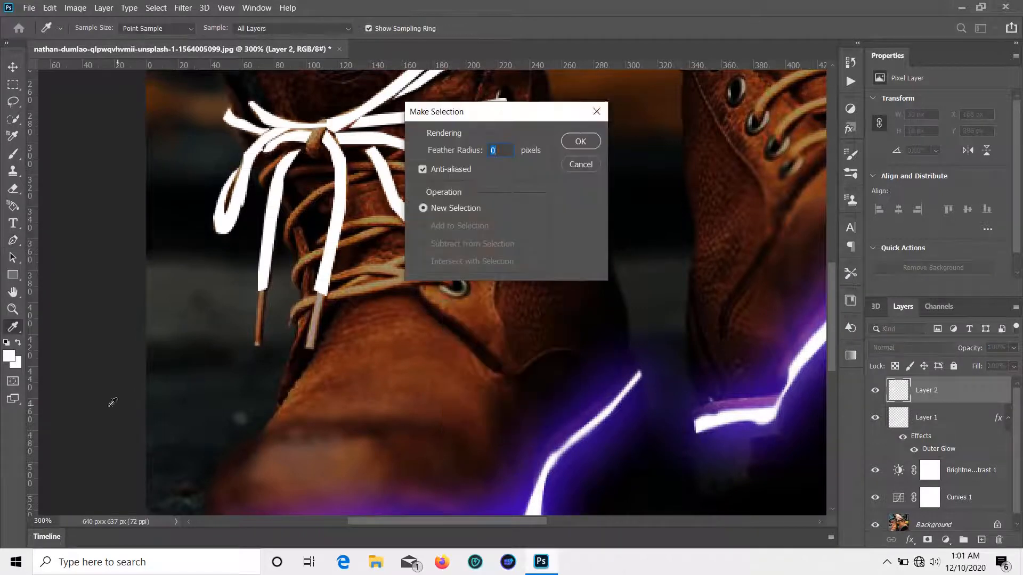
click(580, 140)
click(14, 329)
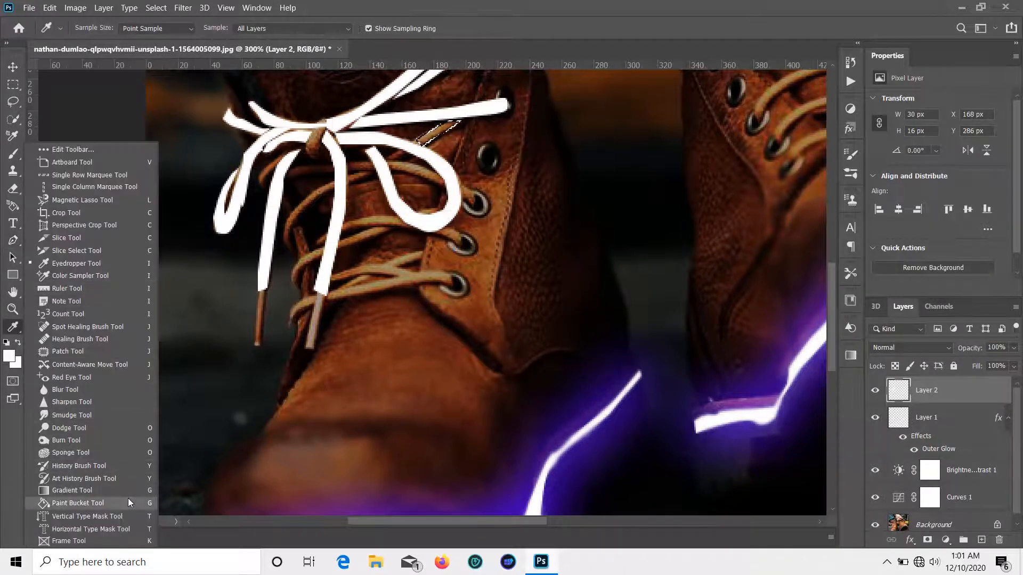
click(16, 241)
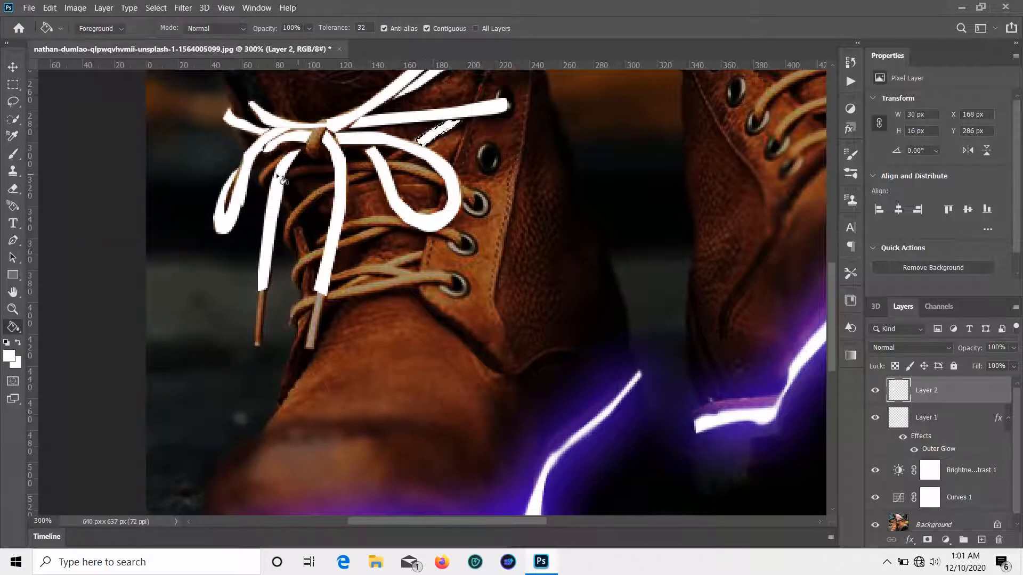
Step: Trace the curved lace strand between the hanging ends, fill it white and deselect
click(333, 182)
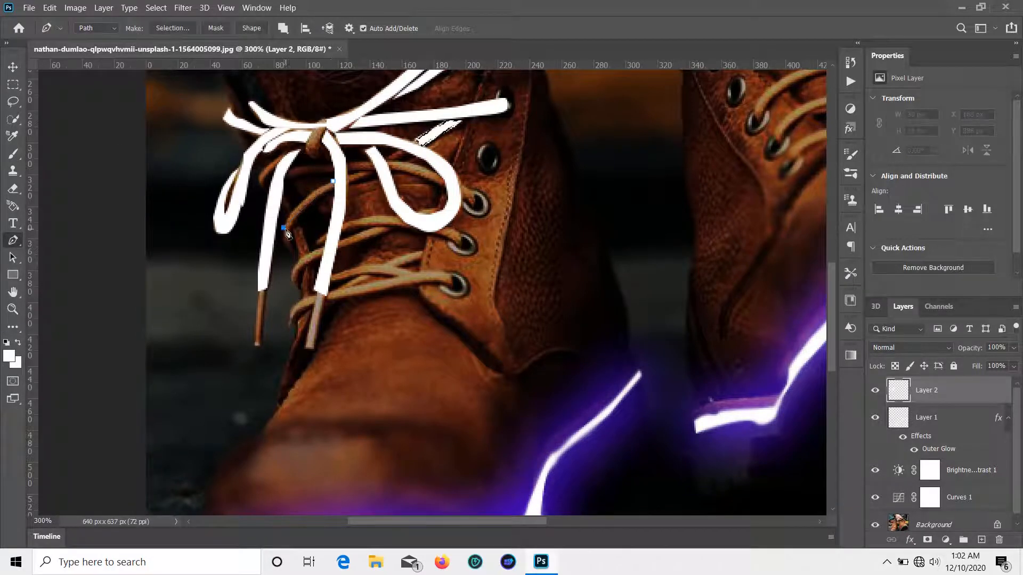
click(289, 253)
click(297, 220)
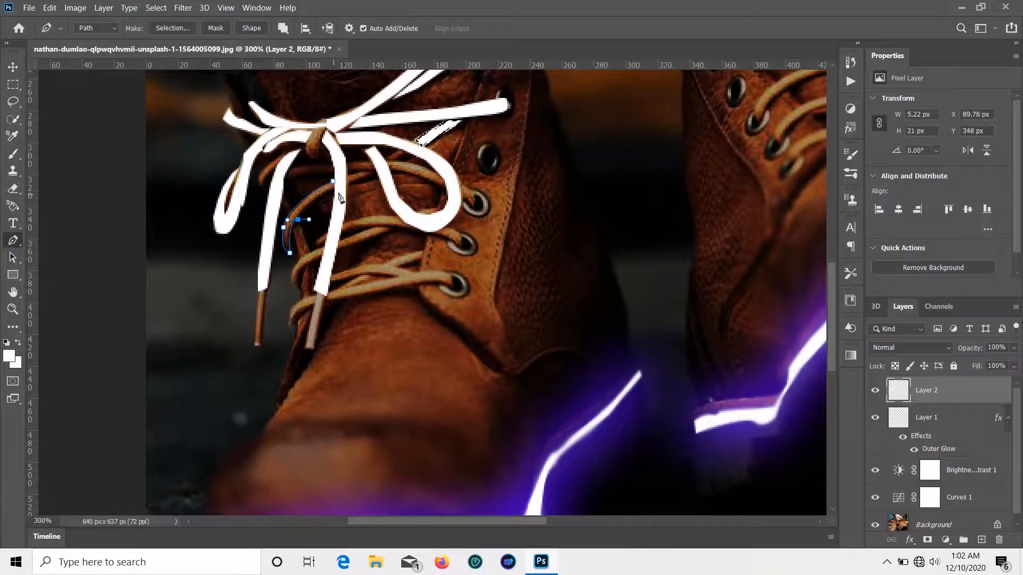
drag(333, 188, 360, 178)
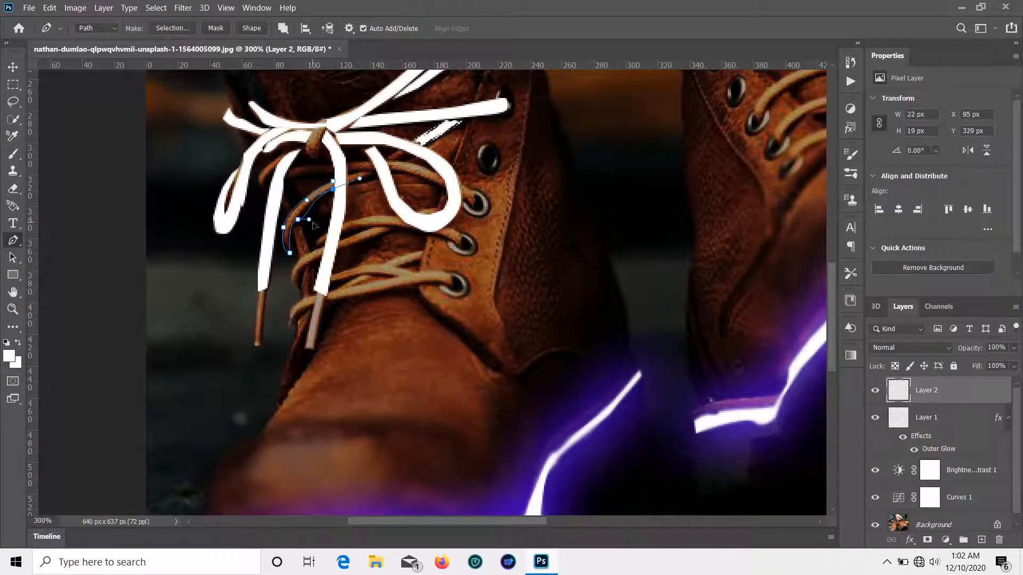
right_click(328, 180)
click(402, 238)
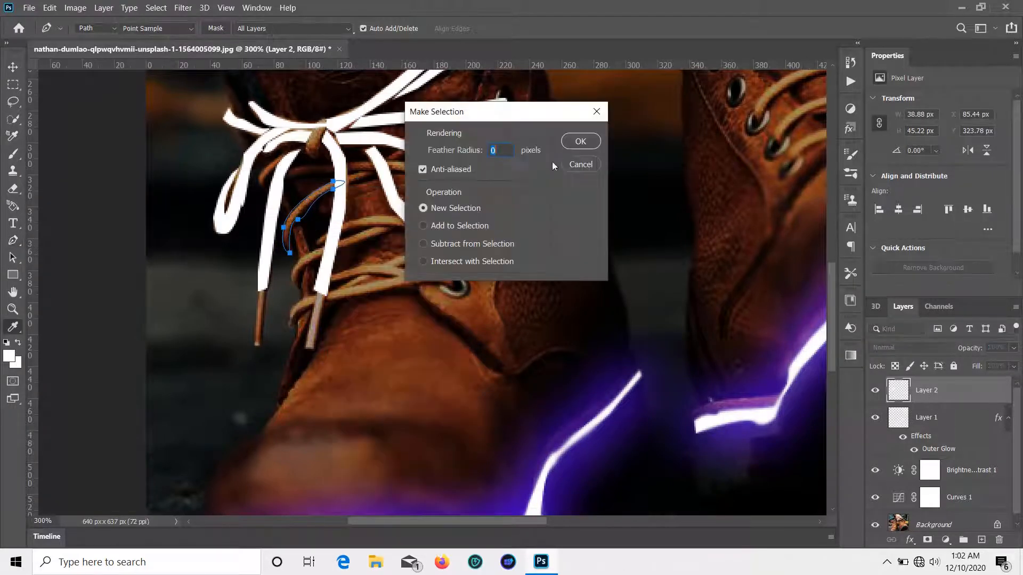
click(569, 146)
key(g)
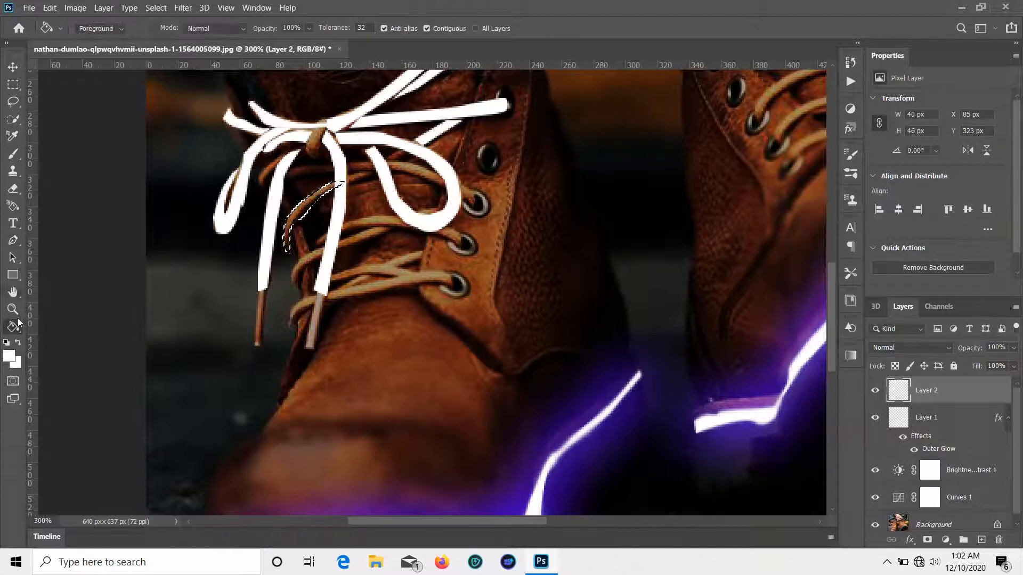
click(319, 205)
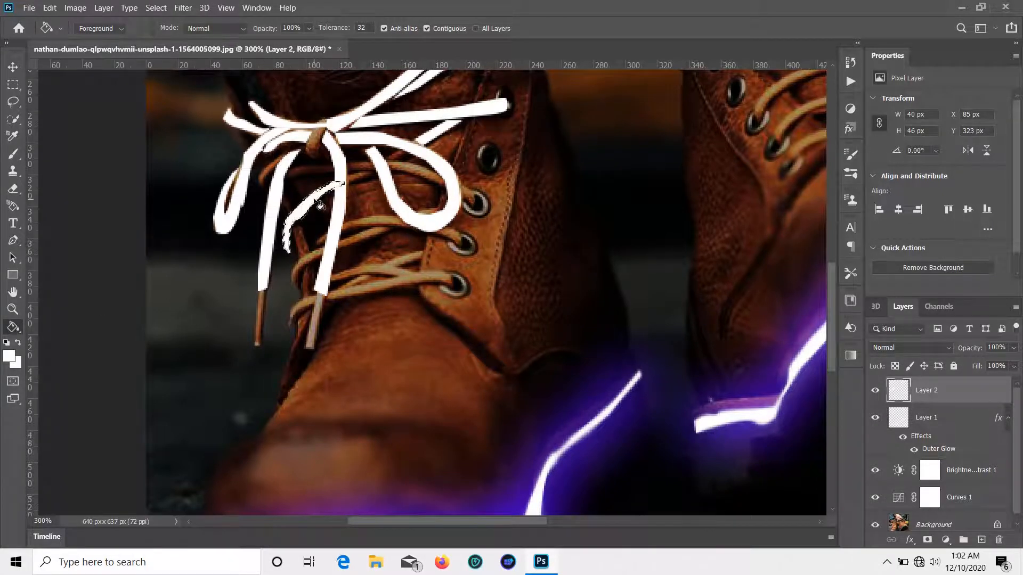
key(ctrl+d)
click(13, 243)
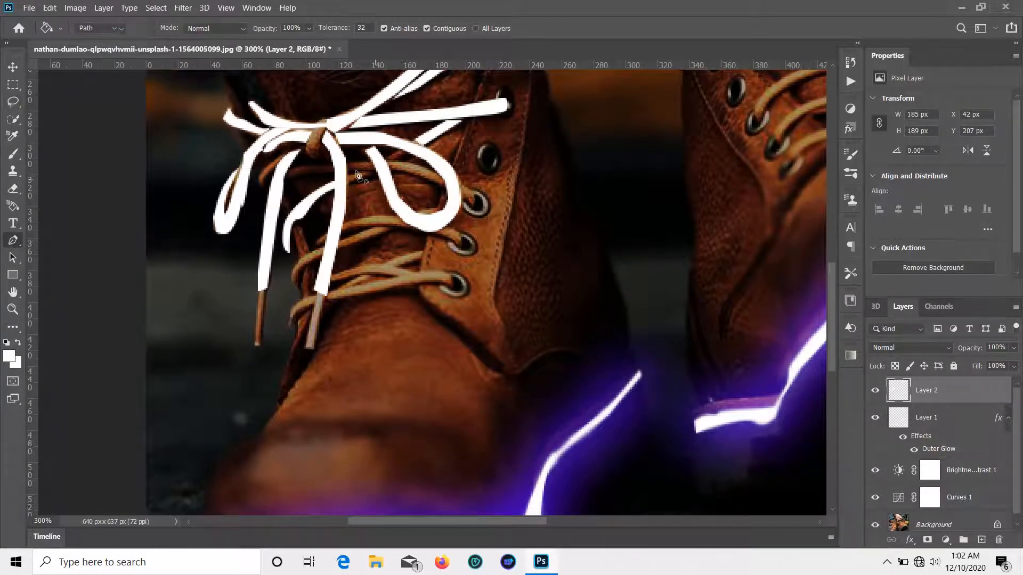
Step: Outline the bow's central knot with the Pen tool and turn the path into a selection
click(317, 119)
drag(308, 152, 317, 162)
click(313, 161)
click(320, 157)
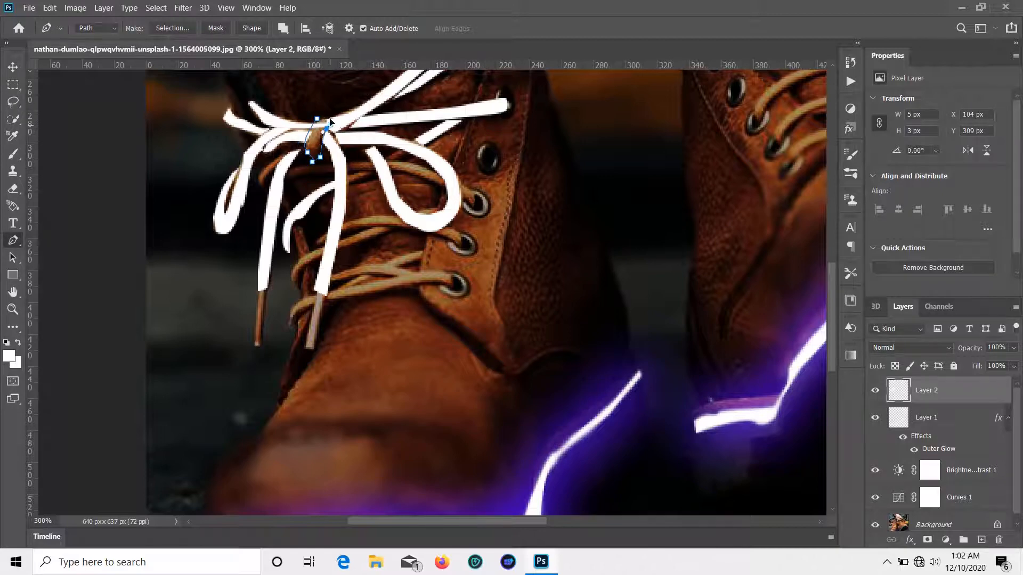
click(328, 116)
right_click(316, 135)
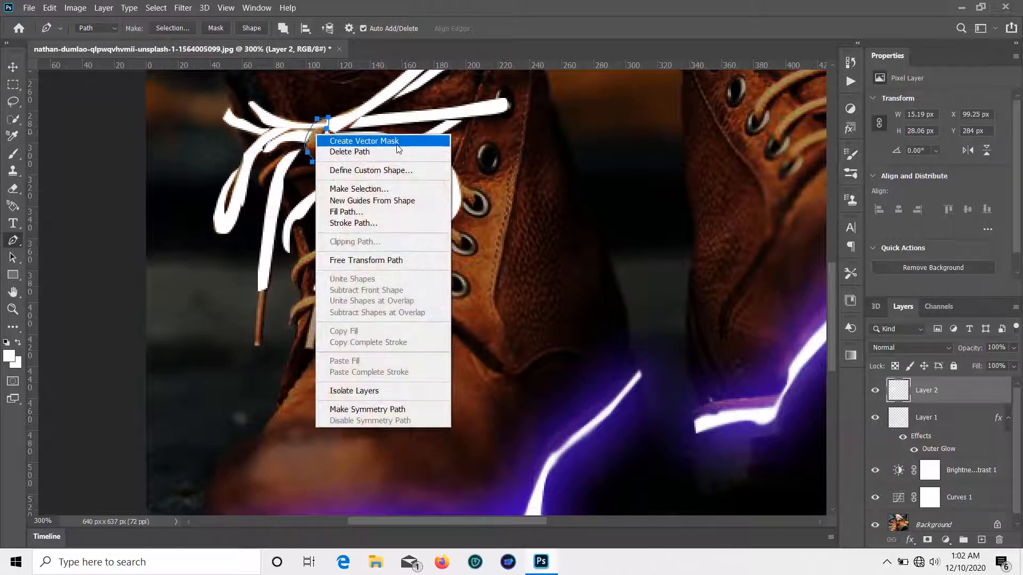
click(394, 188)
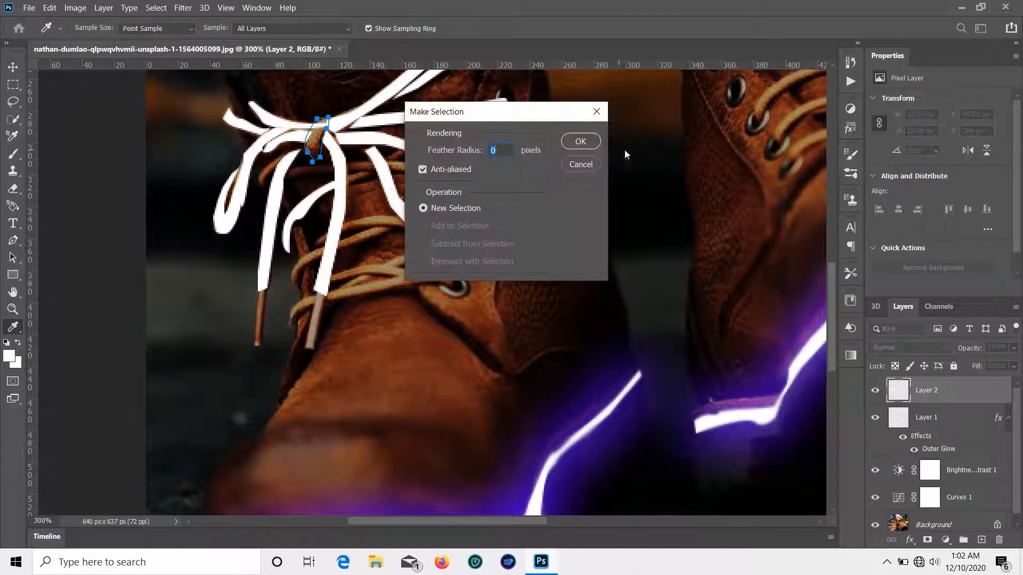
click(572, 147)
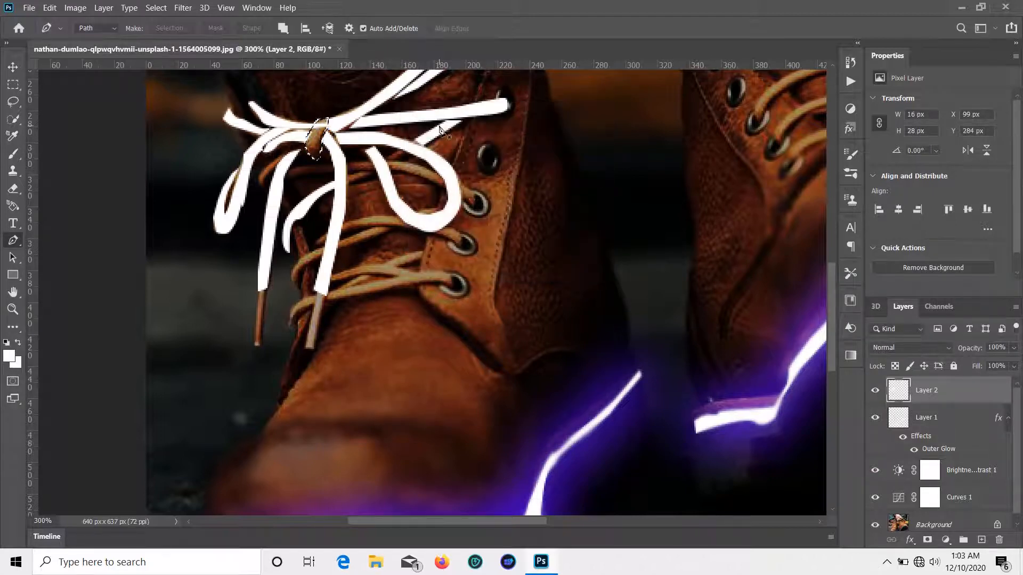
Step: Fill the knot selection with white using the Paint Bucket
key(ctrl+minus)
key(ctrl+minus)
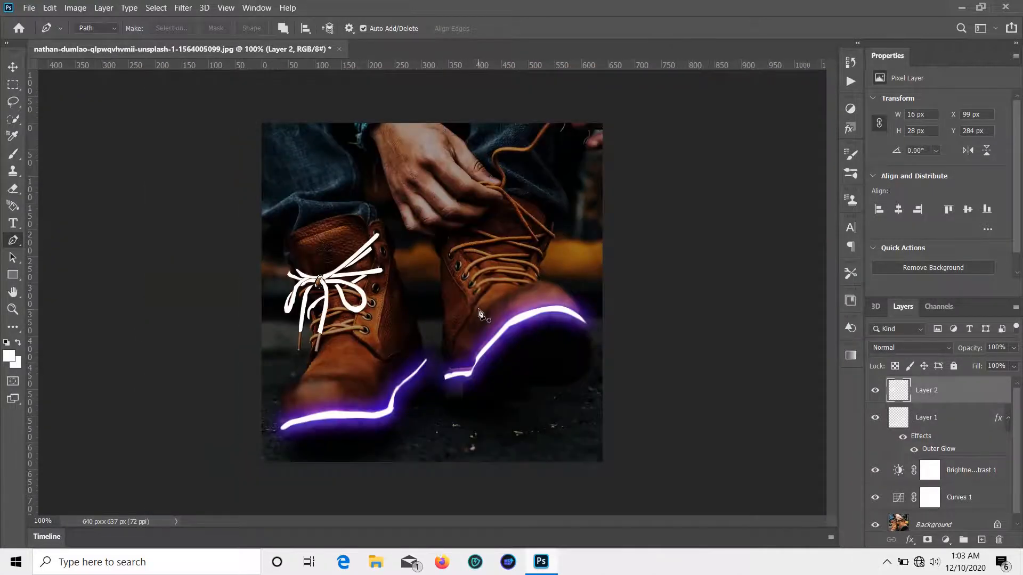
key(ctrl+plus)
key(ctrl+plus)
key(g)
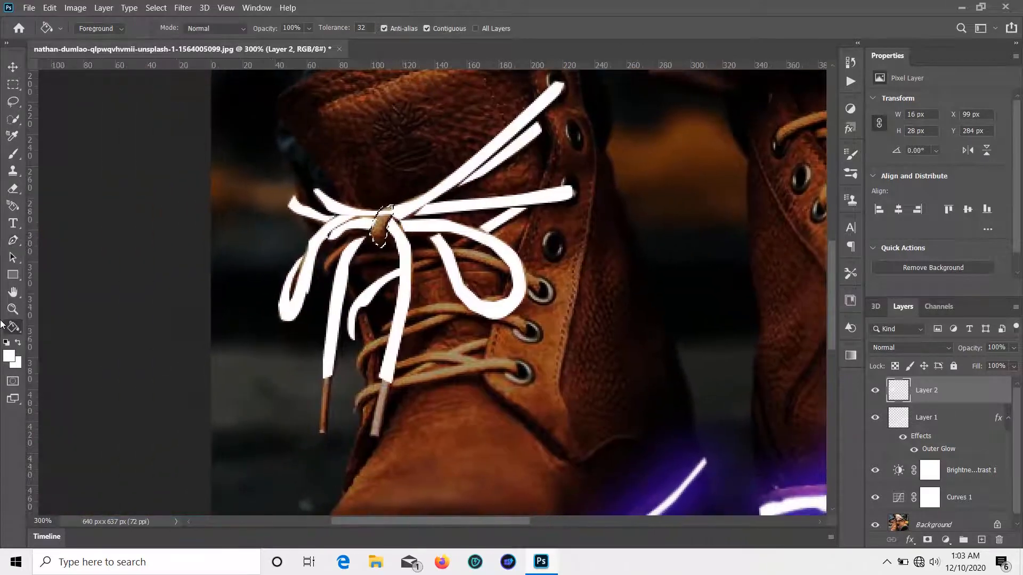
click(381, 226)
click(13, 241)
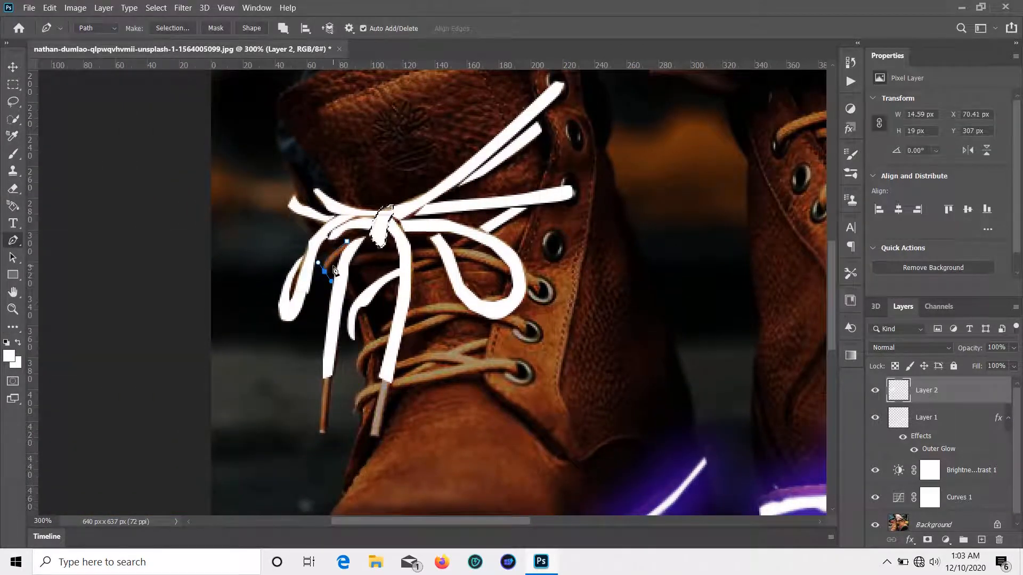
Step: Select the next lace strand beside the knot with no feather and fill it white
drag(346, 242, 349, 248)
right_click(348, 247)
click(418, 315)
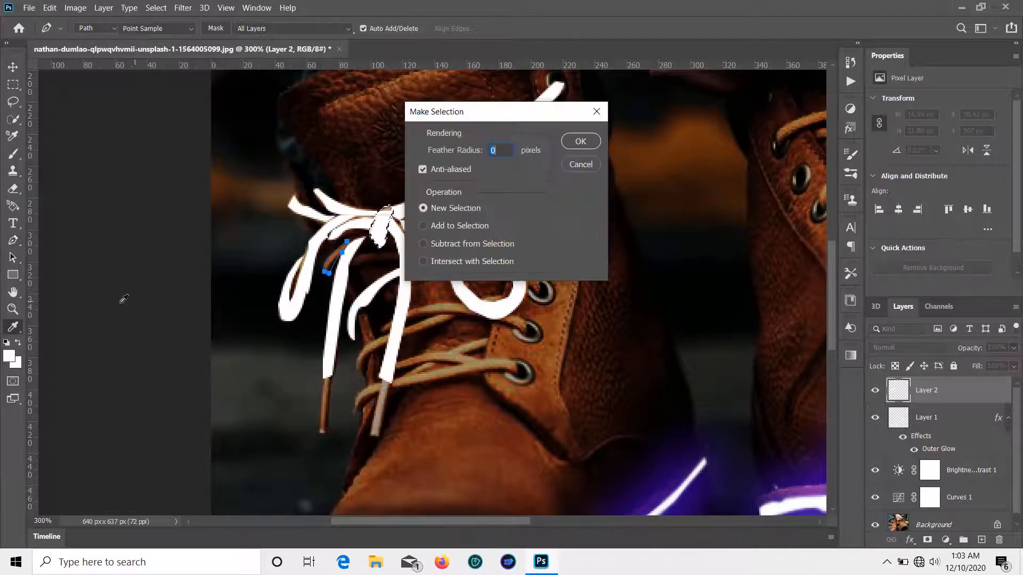
click(584, 136)
key(g)
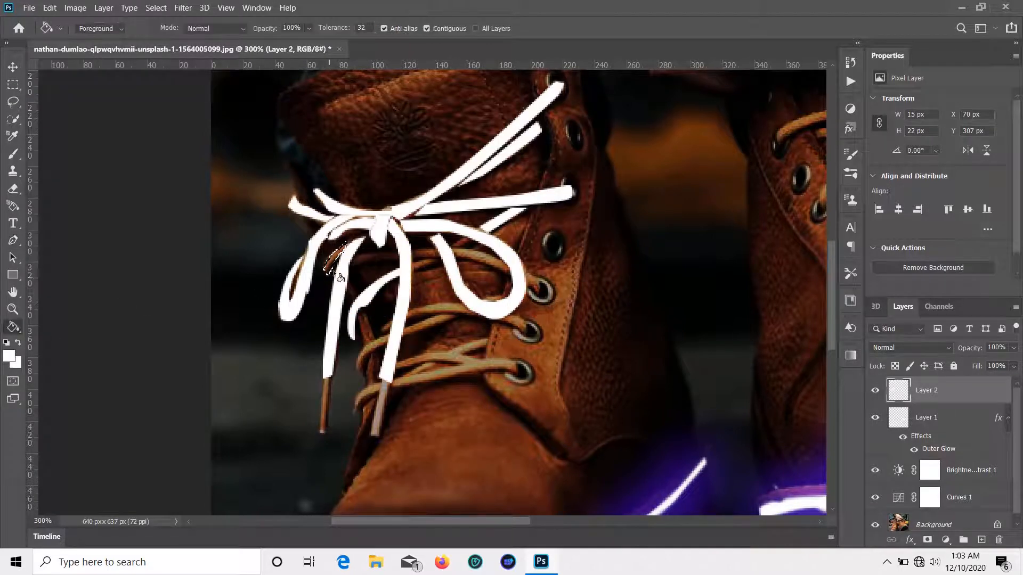
click(340, 276)
scroll(341, 277, down, 2)
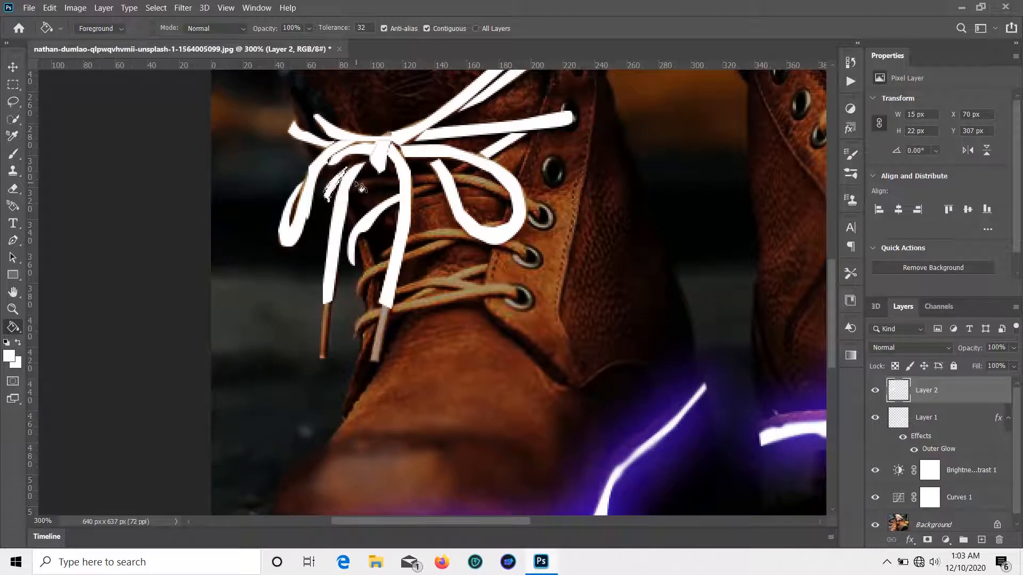
Step: Trace a lace piece above the knot, fill it white, and deselect
key(p)
click(355, 181)
drag(399, 177, 401, 176)
click(355, 193)
click(385, 183)
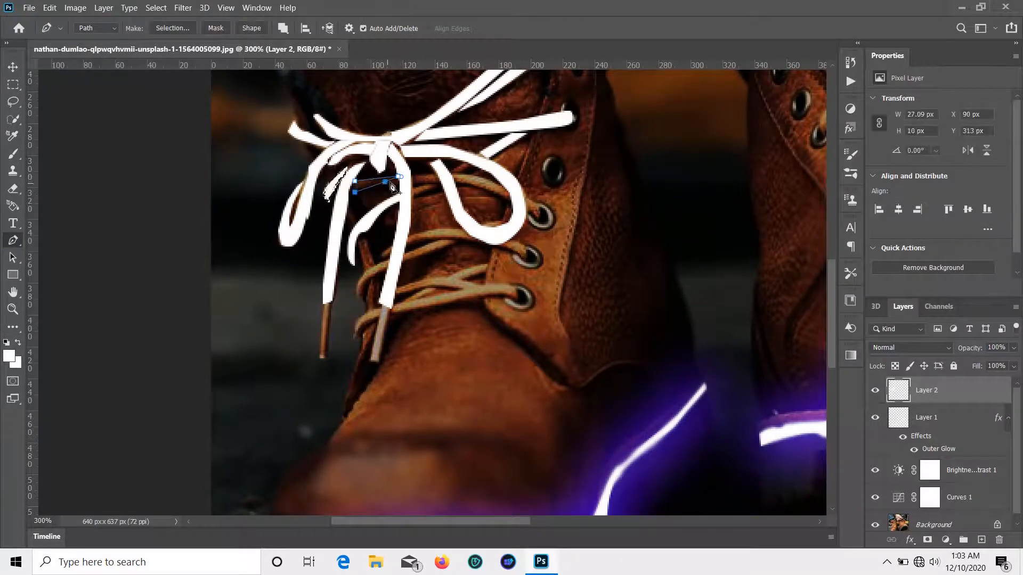
right_click(357, 185)
click(394, 250)
key(Return)
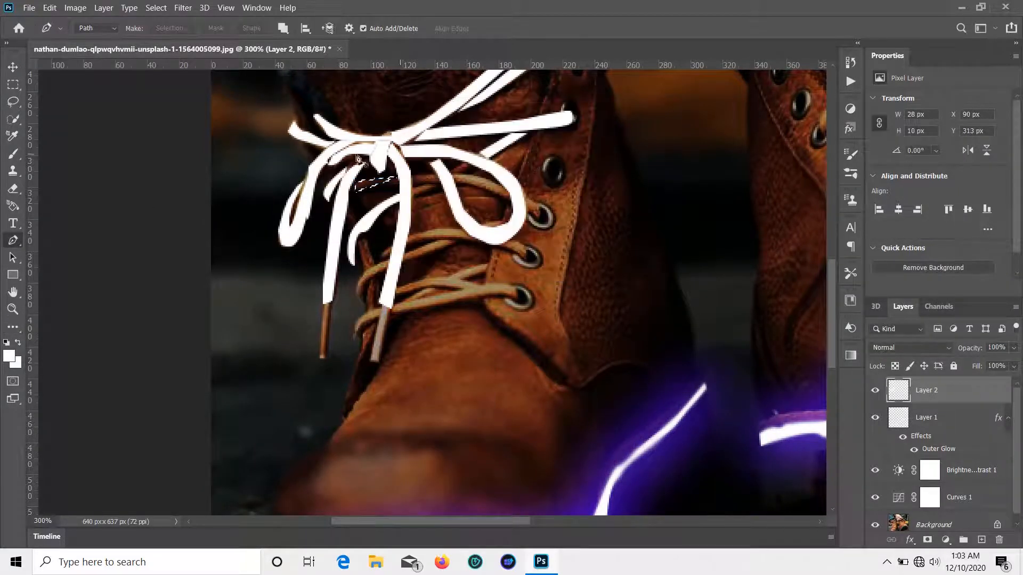
key(g)
click(384, 181)
key(ctrl+d)
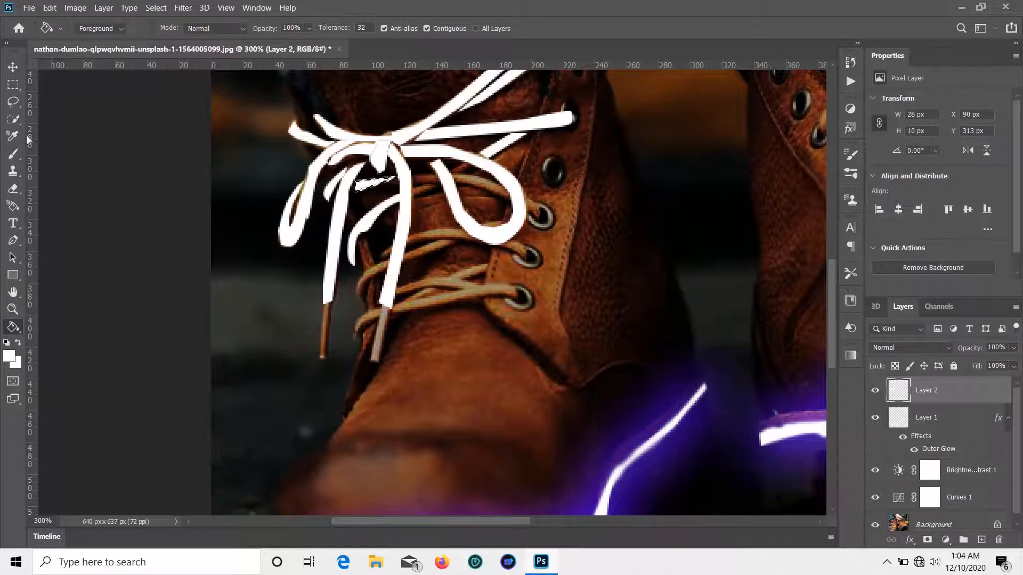
Step: Outline the adjacent lace strand to the right and fill it white
key(p)
click(412, 174)
click(435, 171)
click(438, 179)
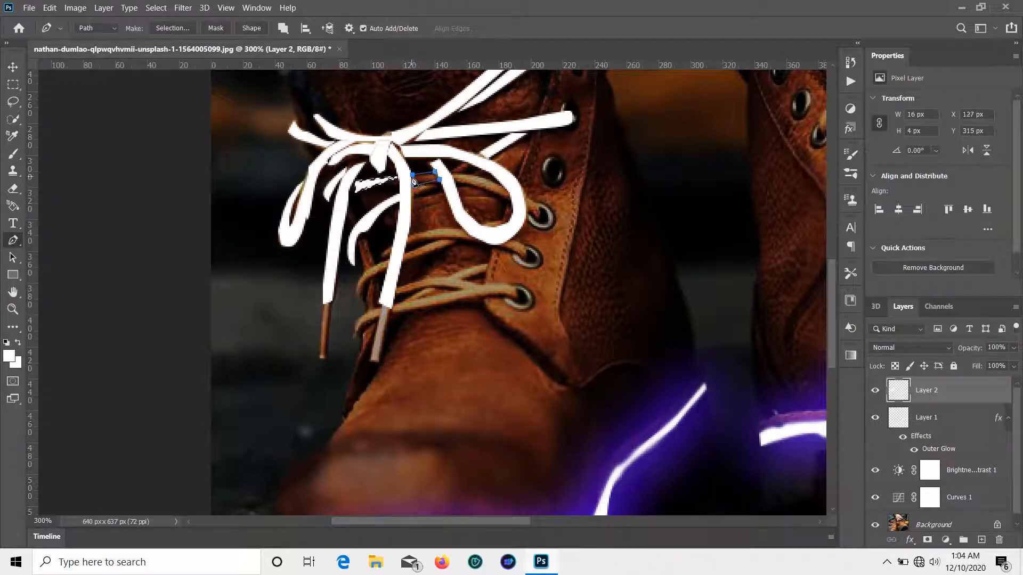
right_click(427, 167)
click(480, 245)
click(582, 143)
key(g)
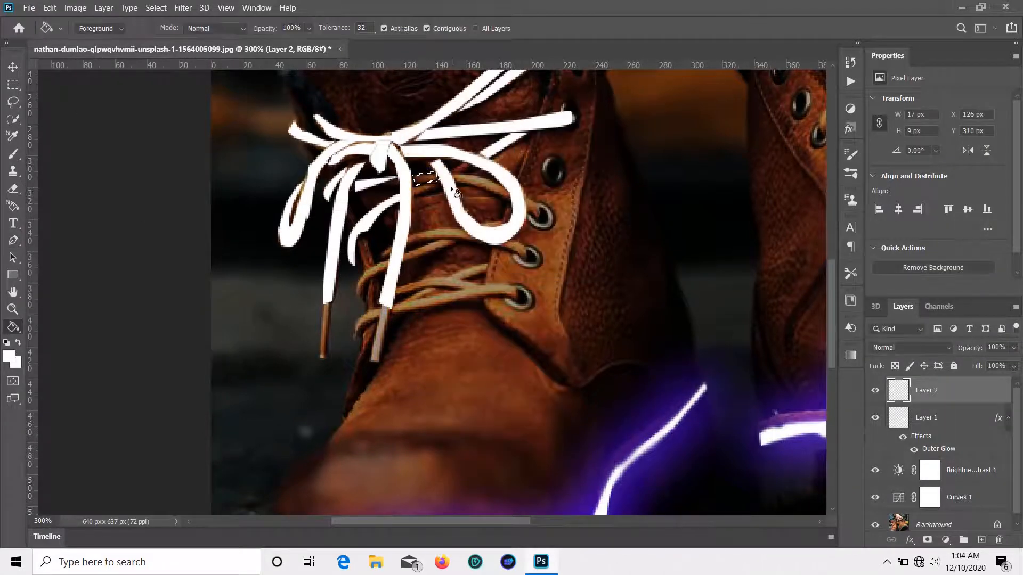
click(454, 184)
Step: Outline the lace running toward the upper eyelet and make it a selection
key(p)
click(451, 174)
click(506, 190)
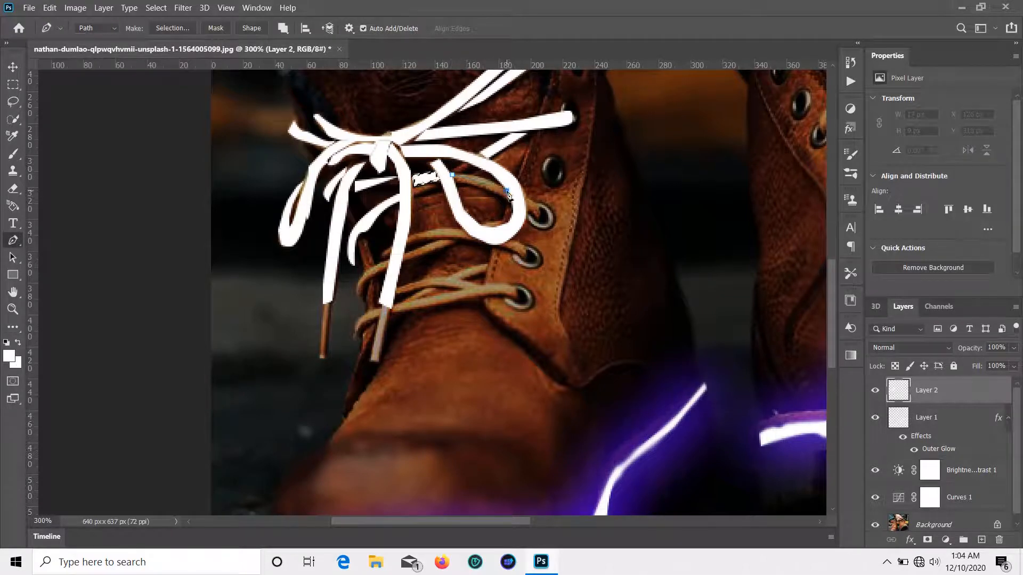
click(511, 201)
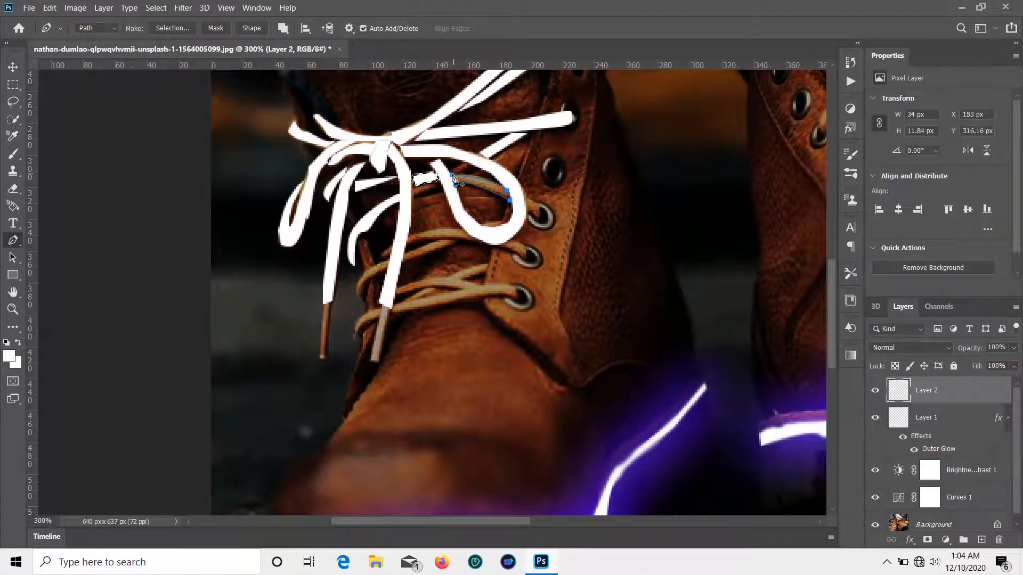
right_click(459, 171)
click(490, 244)
click(576, 143)
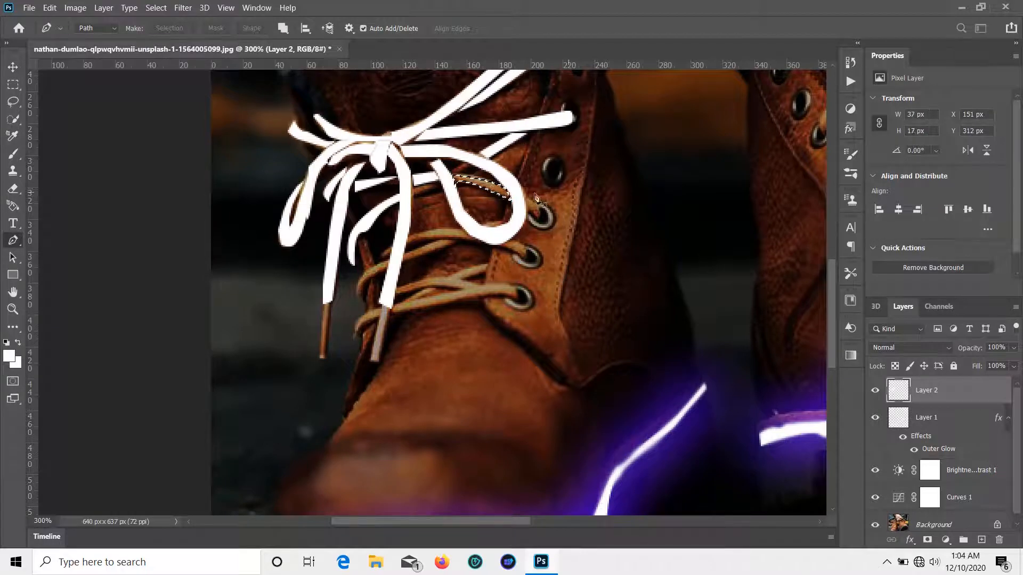
key(g)
Step: Trace the lace loop near the eyelet and convert it into a selection
key(p)
click(449, 172)
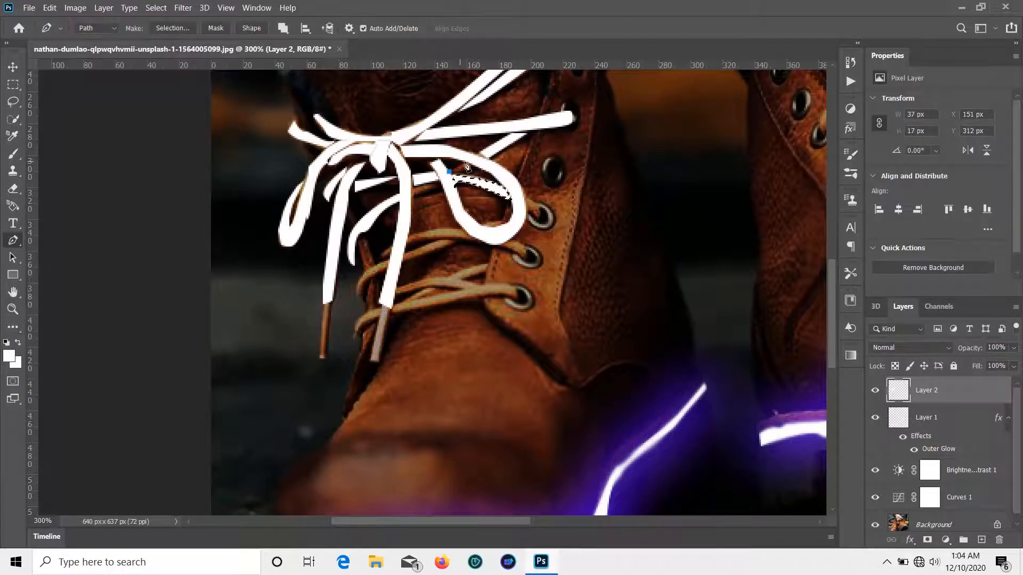
click(465, 162)
click(476, 166)
click(466, 173)
right_click(457, 176)
click(490, 245)
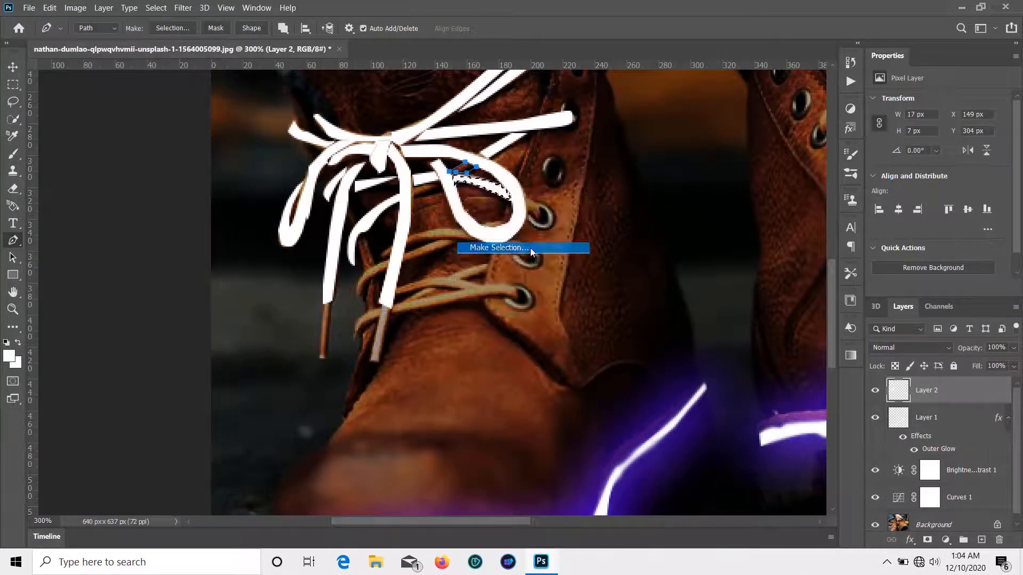
click(586, 141)
key(g)
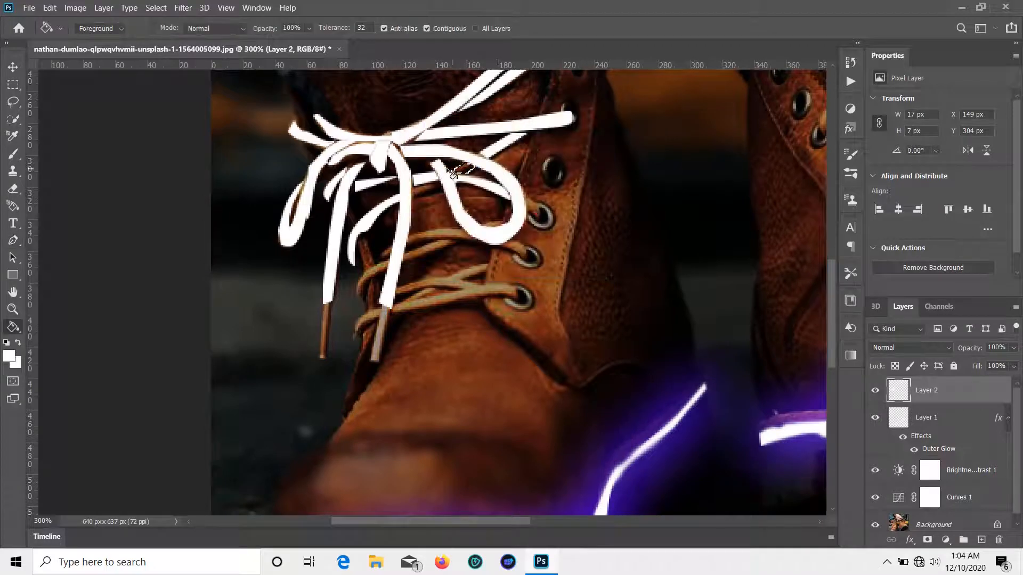
scroll(430, 191, down, 2)
Step: Trace the lace strand below the knot and fill it white
key(p)
click(407, 174)
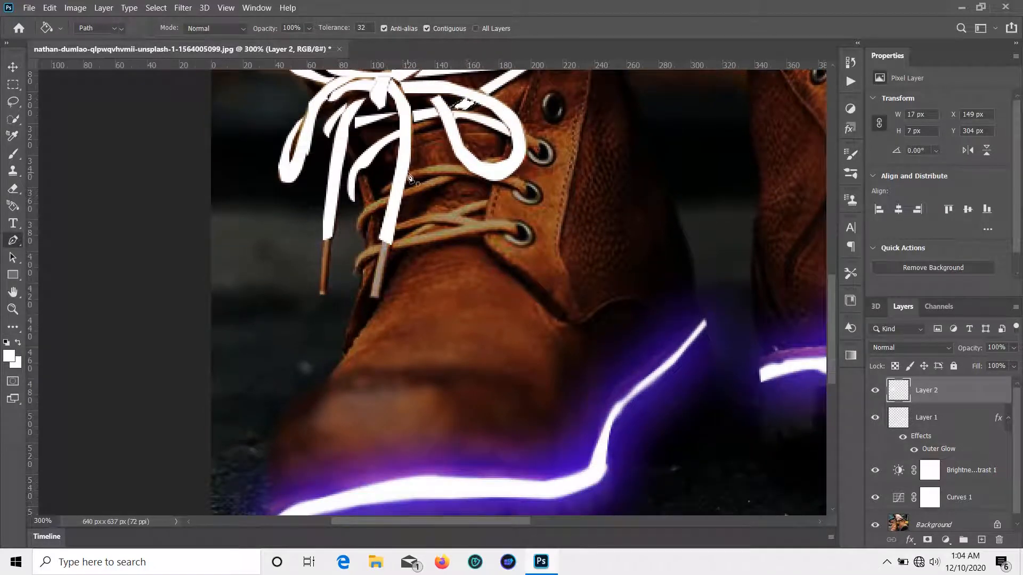
click(461, 162)
click(475, 175)
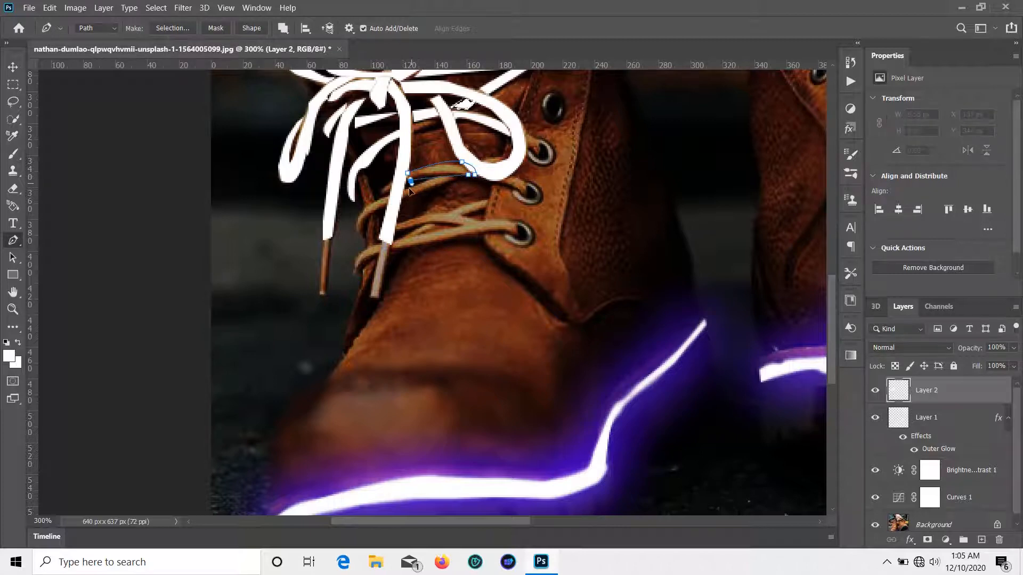
right_click(409, 176)
click(490, 251)
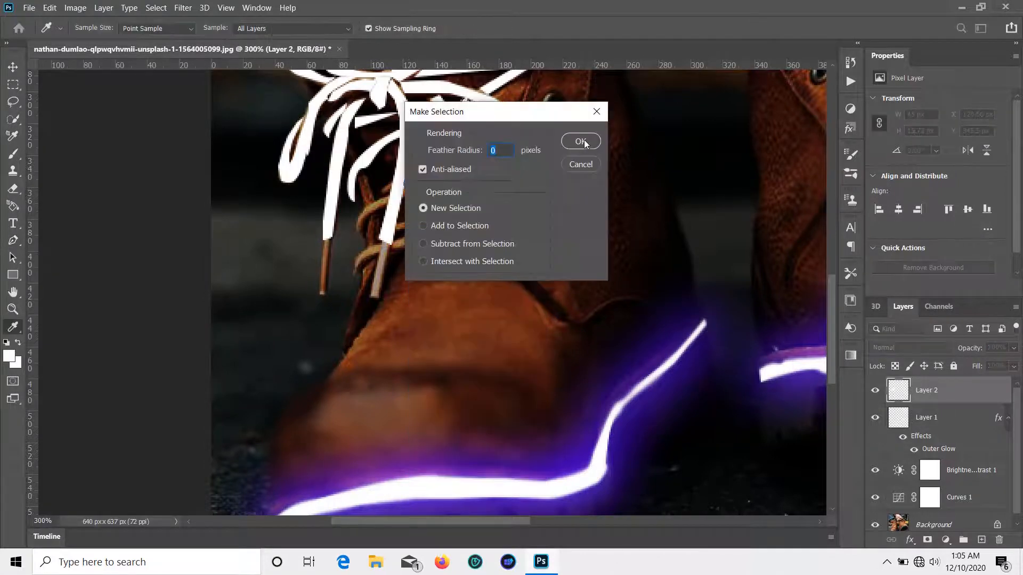
click(583, 141)
key(g)
click(469, 179)
scroll(466, 175, down, 1)
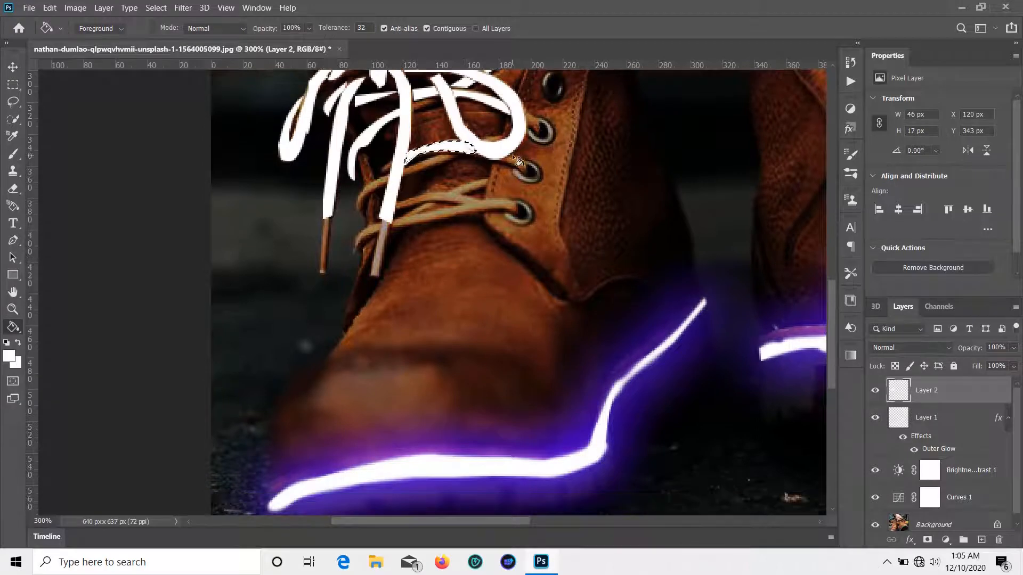
Step: Fill the small lace section by the upper eyelet with white
key(p)
click(511, 153)
click(527, 161)
click(531, 169)
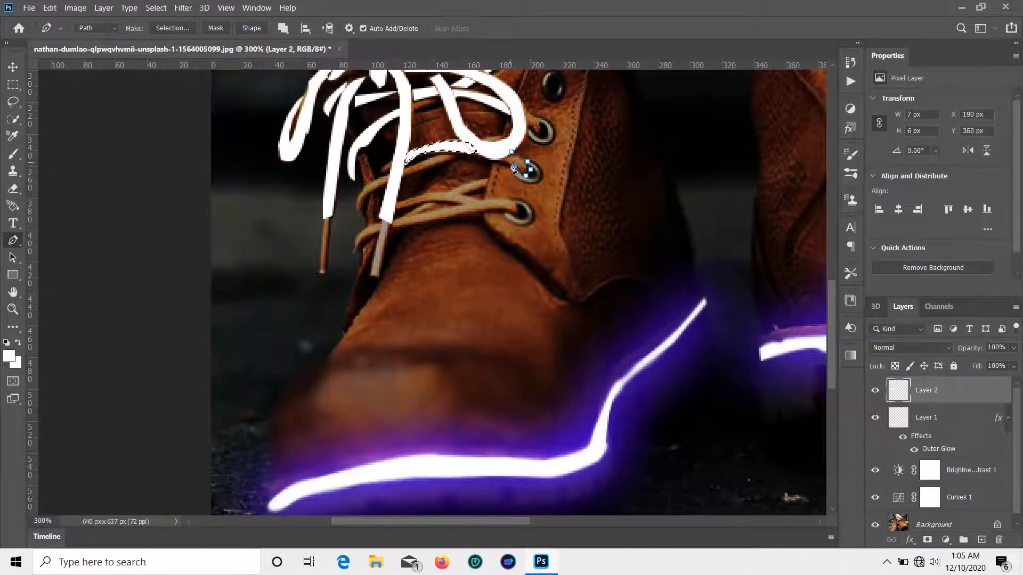
right_click(509, 152)
click(609, 223)
click(581, 141)
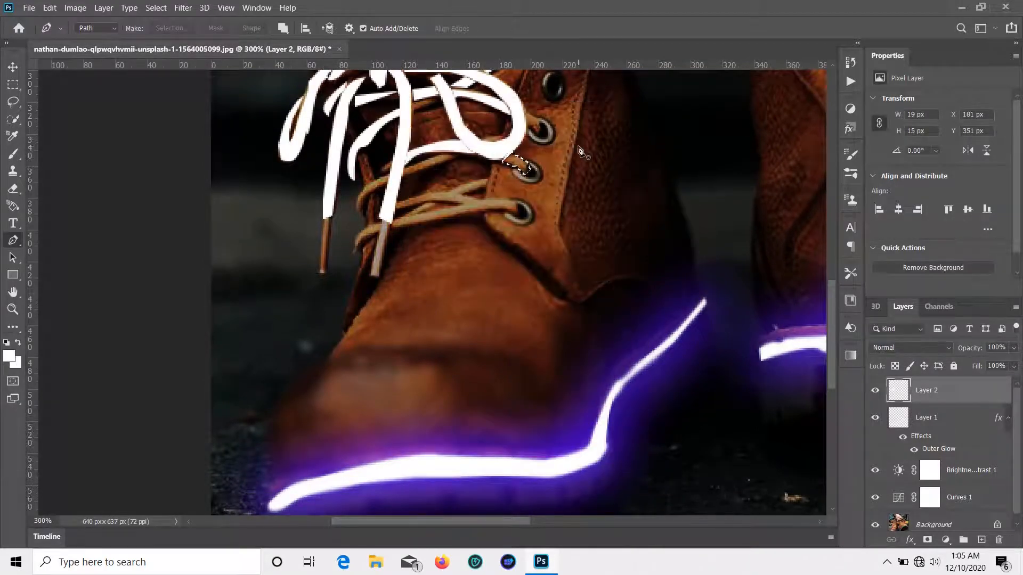
key(g)
click(516, 165)
Step: Outline the lace crossing below the knot and turn it into a selection
key(p)
click(363, 216)
click(389, 175)
click(366, 184)
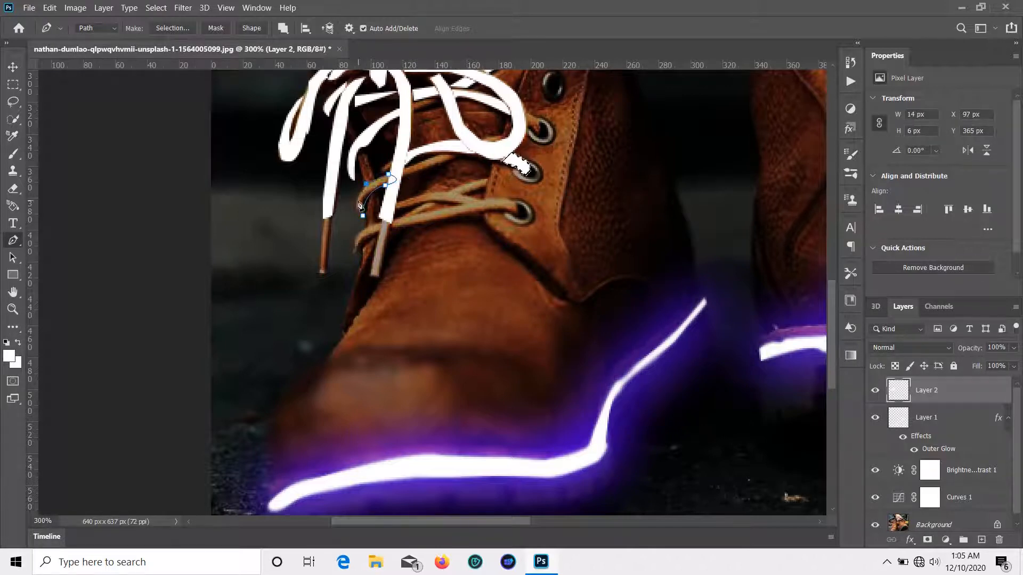
right_click(365, 216)
click(424, 290)
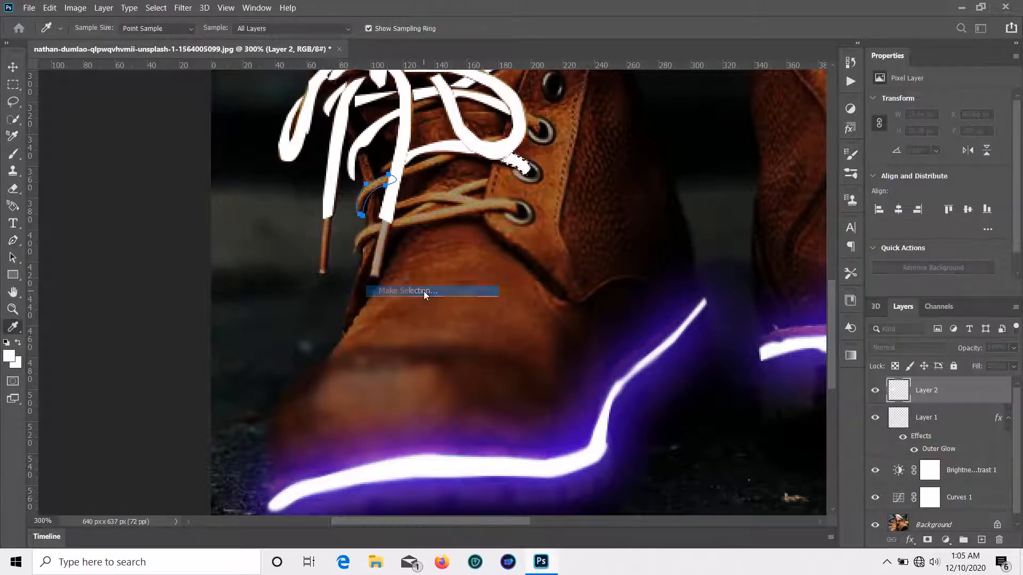
click(580, 141)
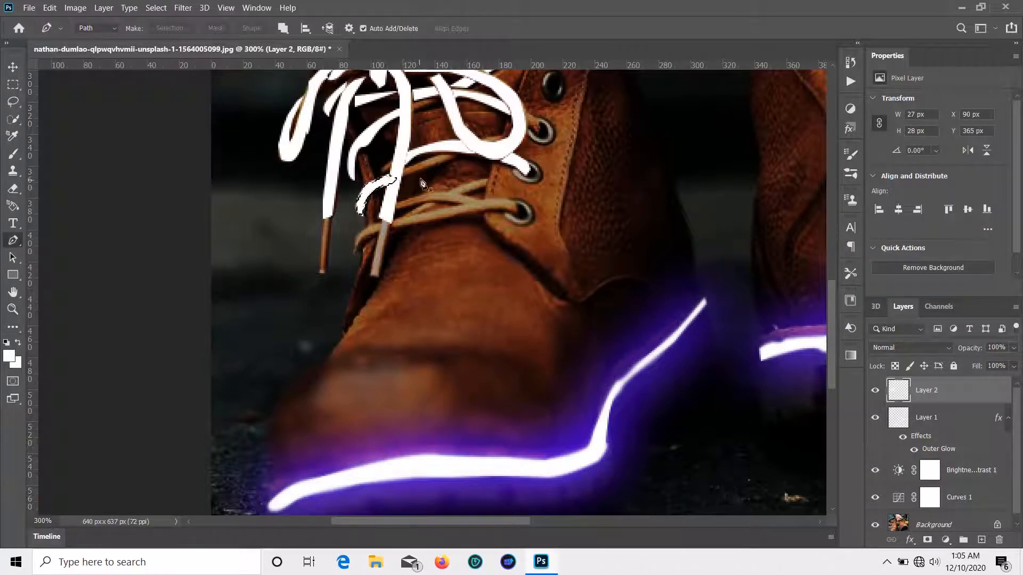
Step: Trace the lace strand leading toward the eyelet and fill it white
click(457, 155)
click(440, 154)
click(402, 168)
click(404, 175)
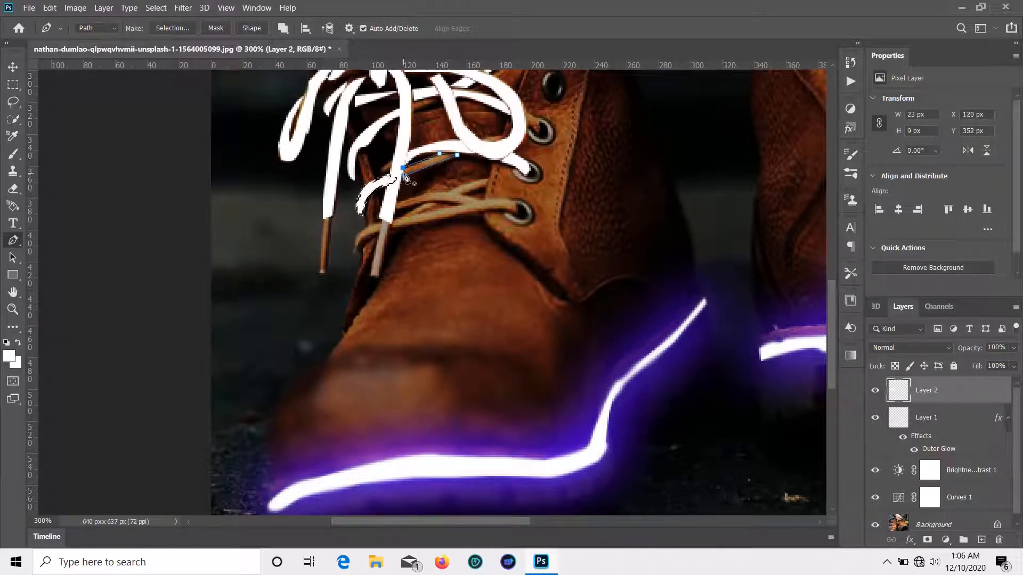
right_click(404, 176)
click(447, 249)
key(g)
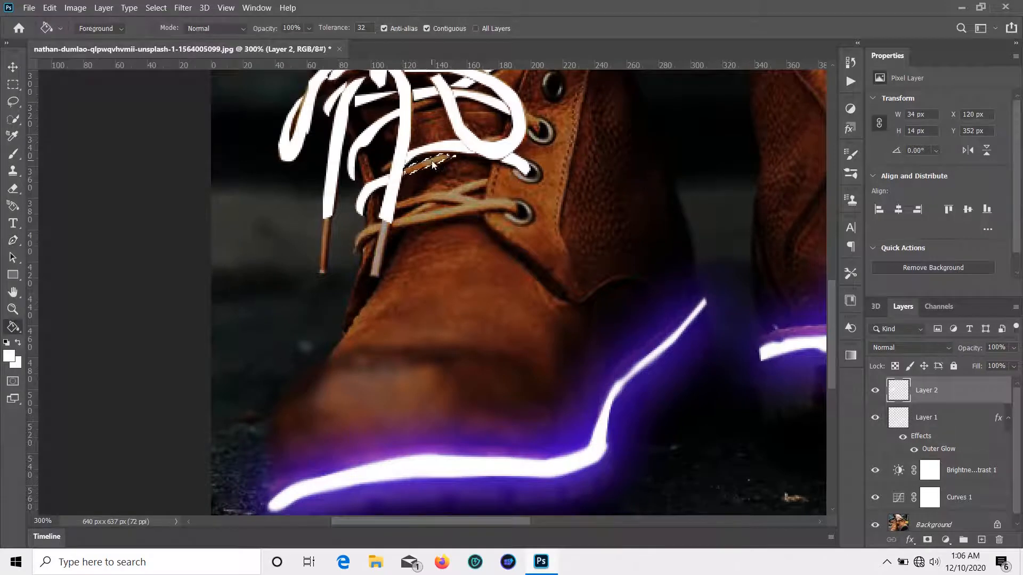
click(429, 164)
scroll(434, 213, down, 1)
Step: Trace the lower lace strand and turn it into a selection
scroll(434, 213, up, 3)
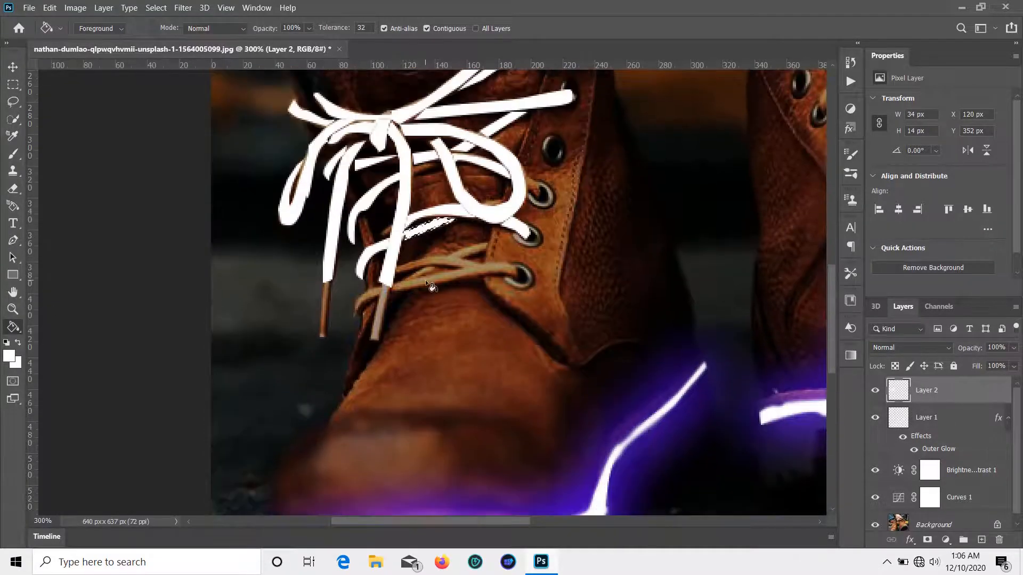
key(p)
click(355, 313)
drag(376, 299, 379, 301)
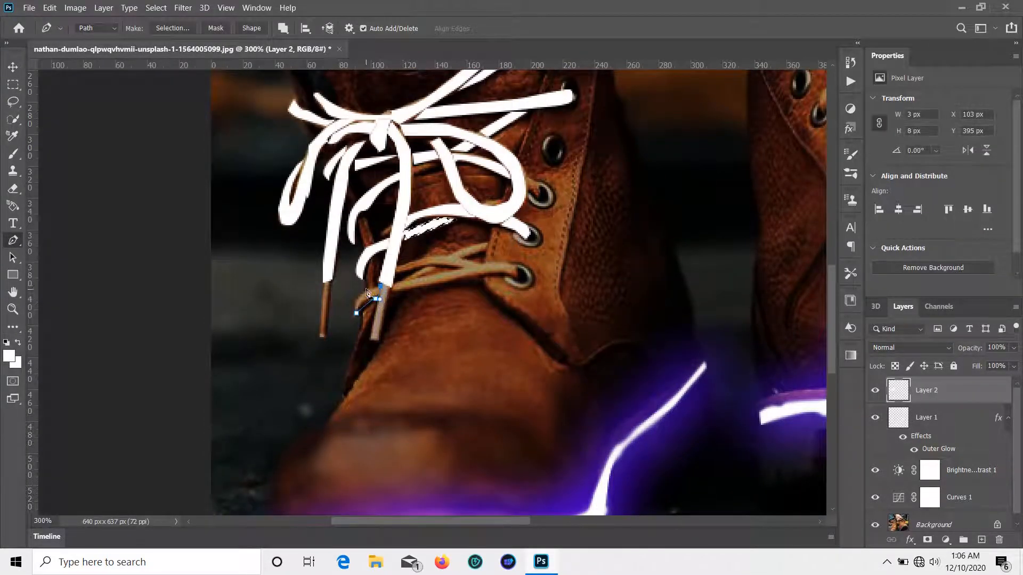
right_click(359, 318)
click(426, 80)
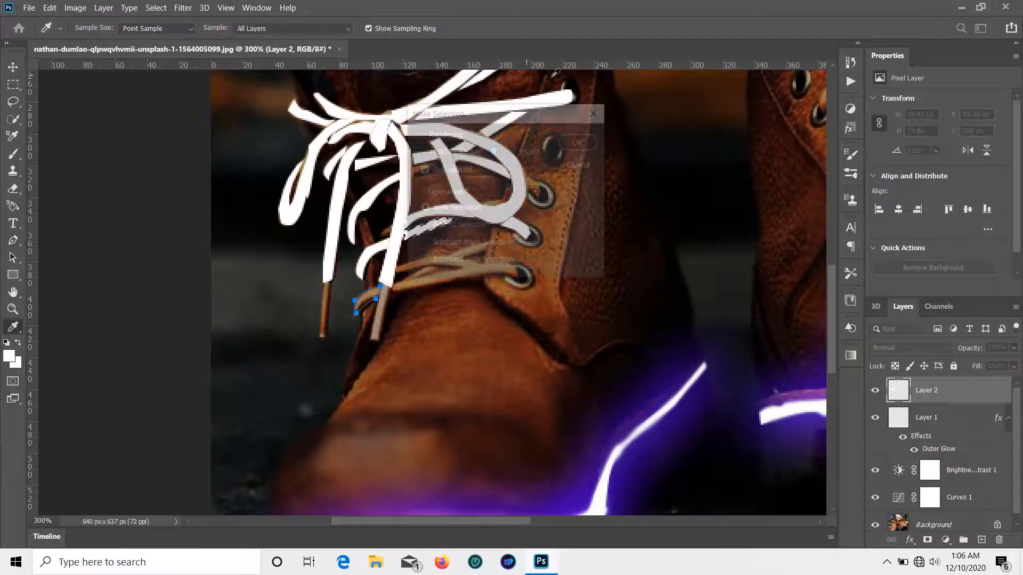
click(581, 139)
key(g)
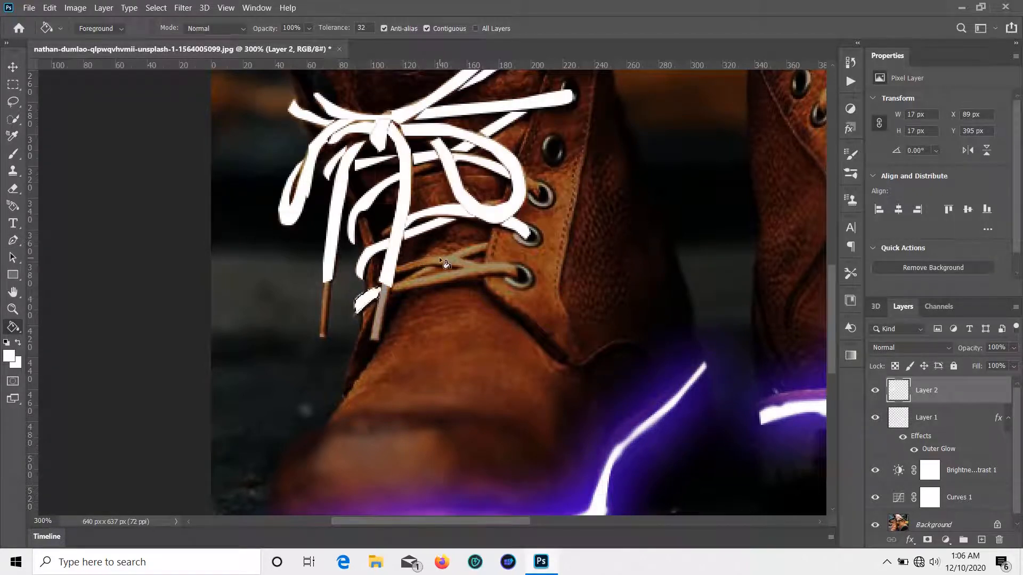
Step: Select the lace across the lower eyelets and fill it white
key(p)
click(398, 276)
drag(459, 268, 470, 271)
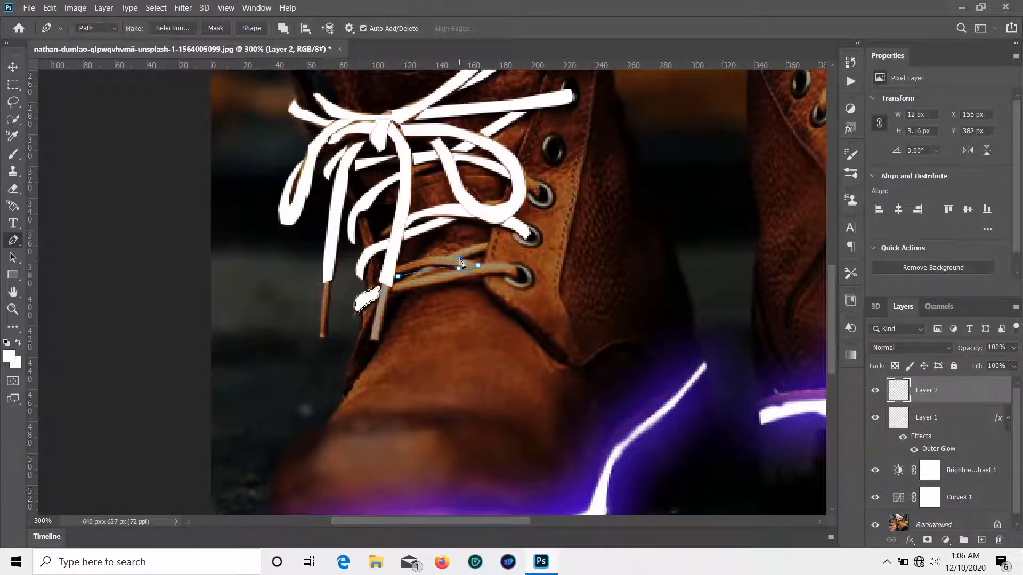
right_click(402, 277)
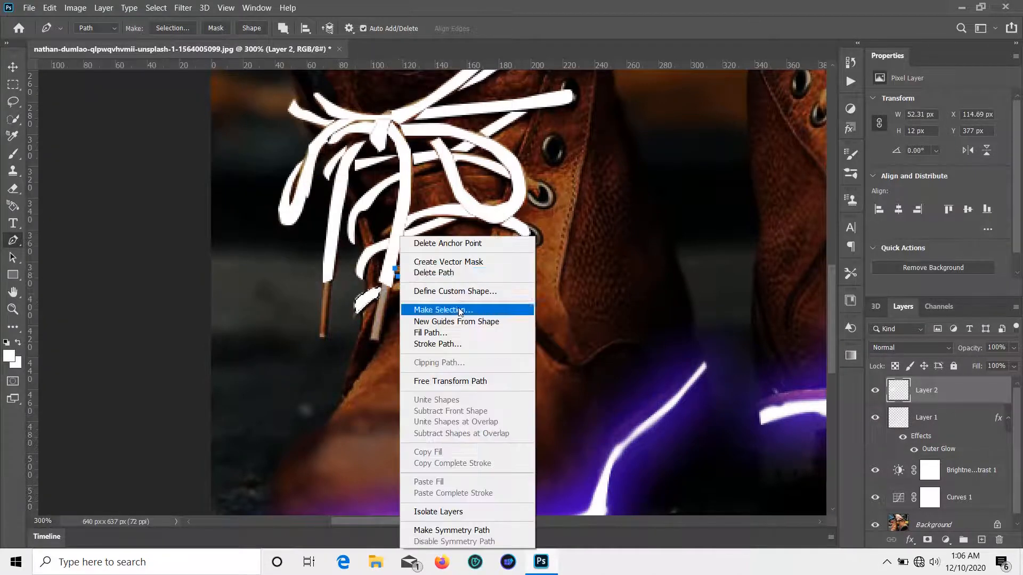
click(431, 306)
click(574, 140)
key(g)
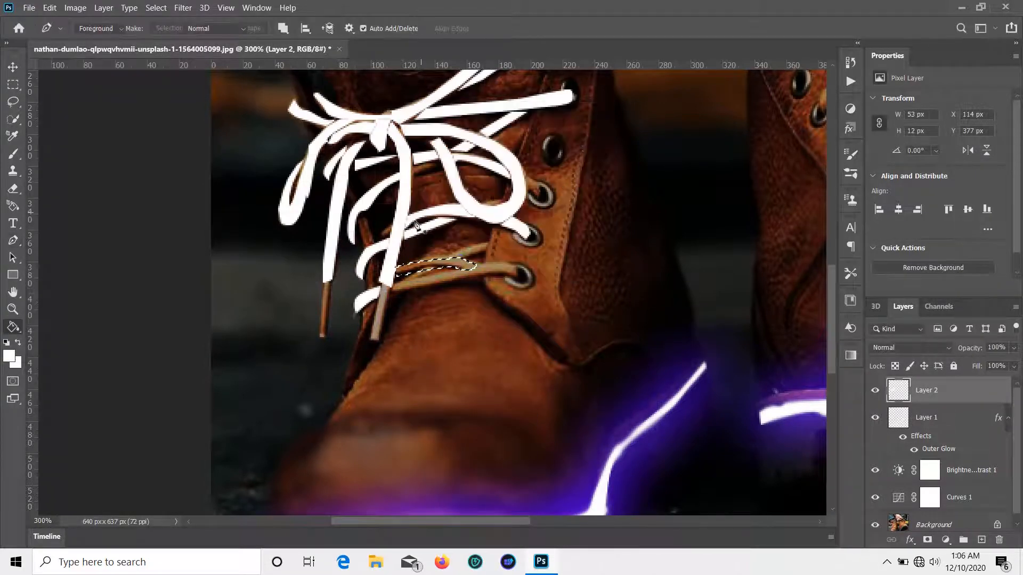
click(421, 268)
Step: Outline the next small lace piece and fill it white
key(p)
click(486, 243)
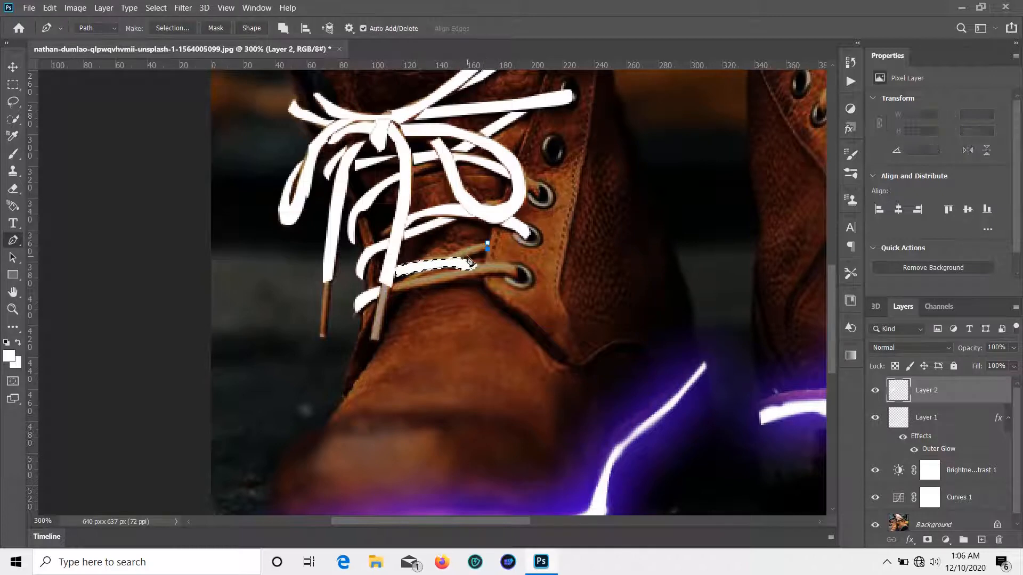
click(466, 255)
right_click(485, 245)
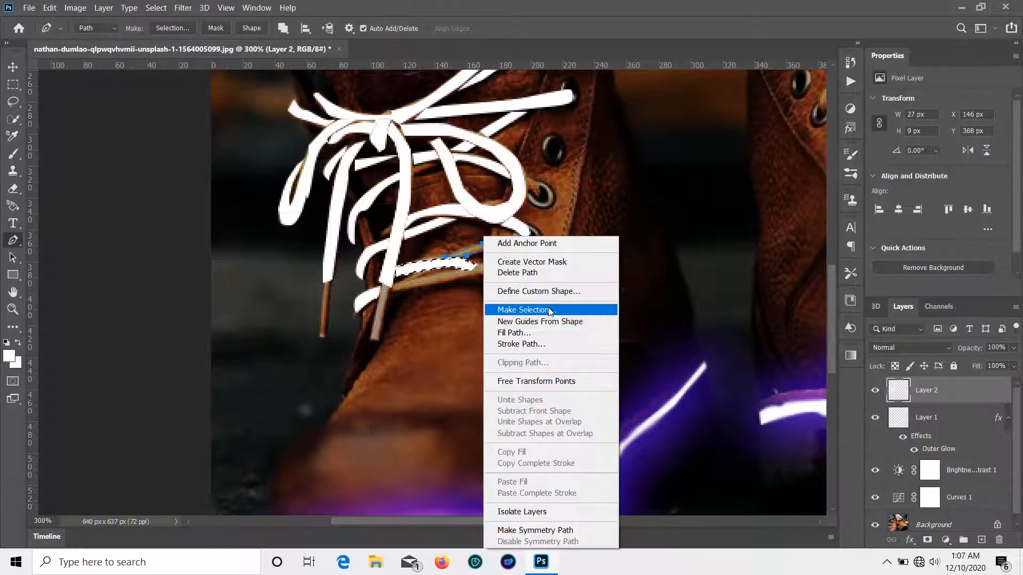
click(538, 305)
click(581, 141)
scroll(565, 176, down, 1)
key(g)
click(506, 243)
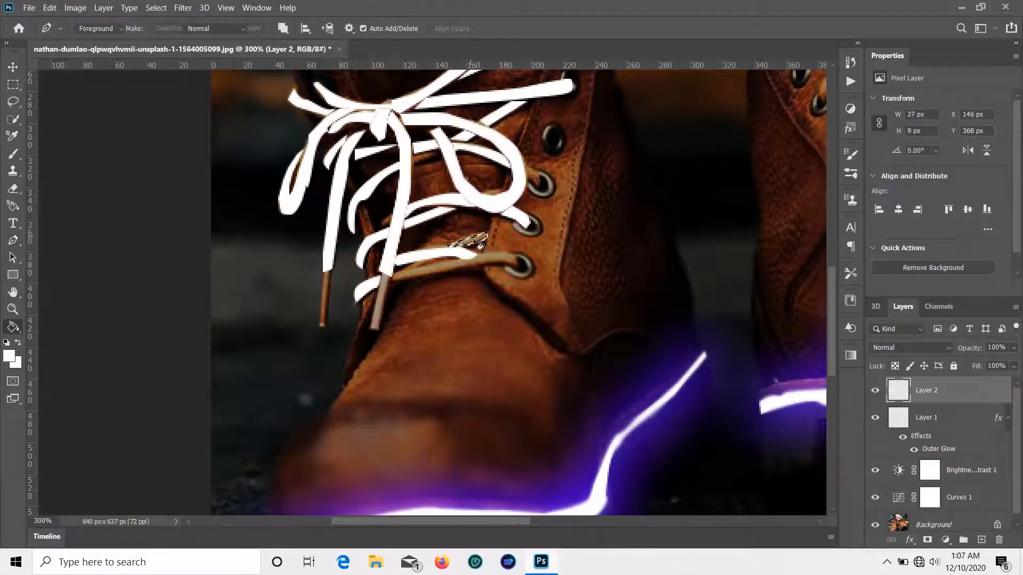
scroll(400, 259, down, 2)
Step: Fill the lowest lace segment into the bottom eyelet with white
key(p)
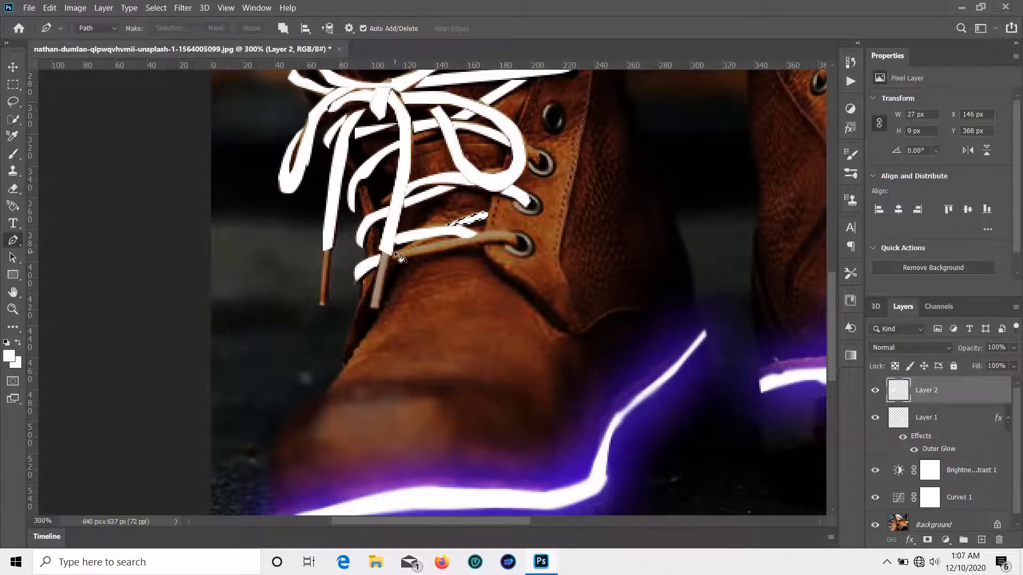
click(395, 252)
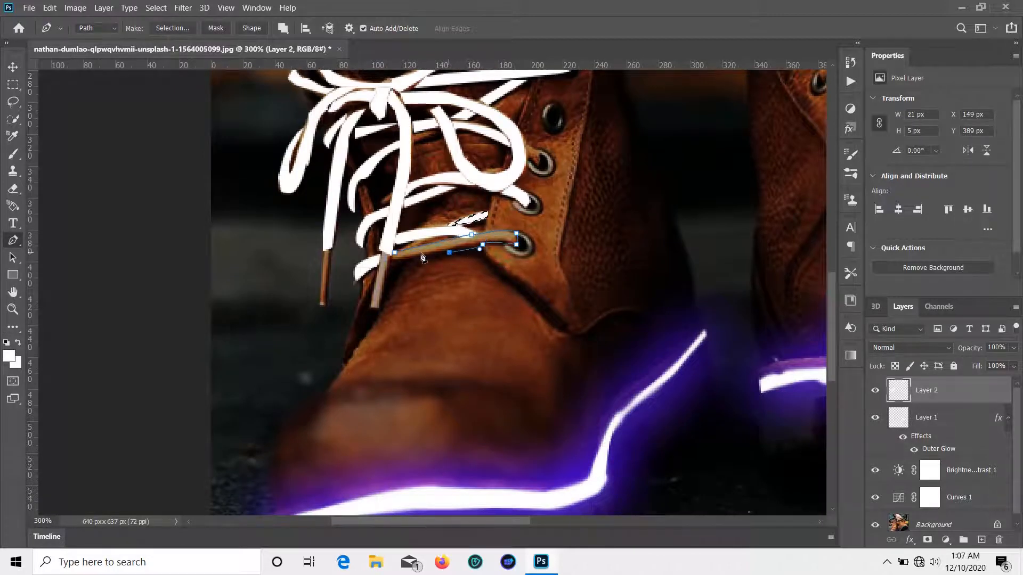
right_click(398, 256)
click(466, 301)
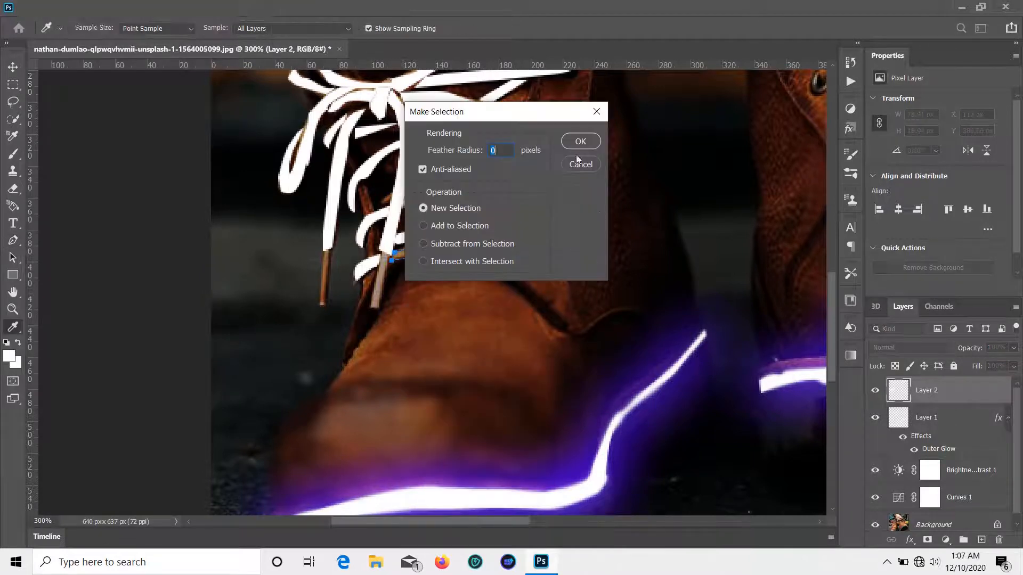
click(577, 142)
key(g)
click(450, 246)
scroll(621, 269, up, 3)
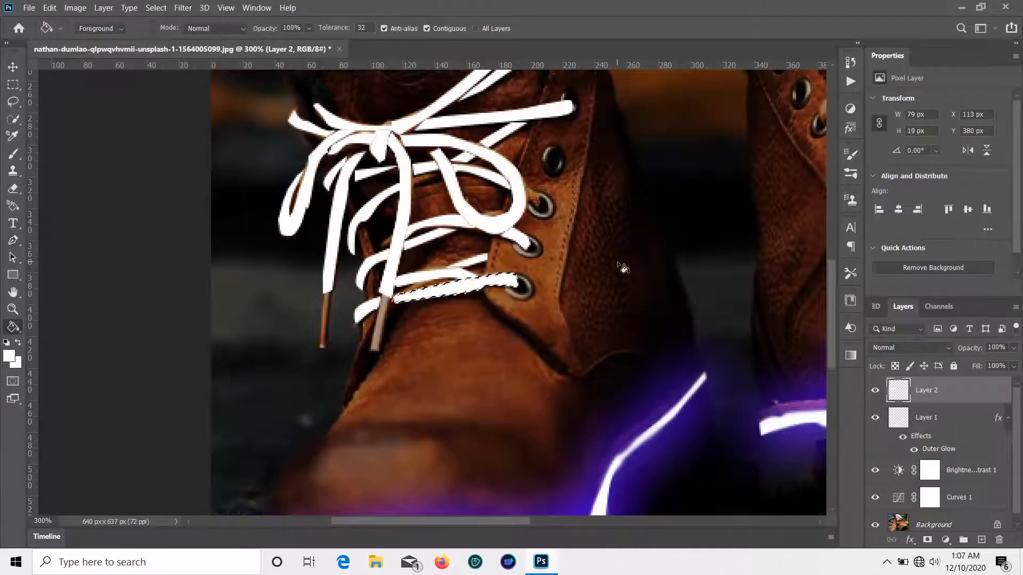
click(11, 67)
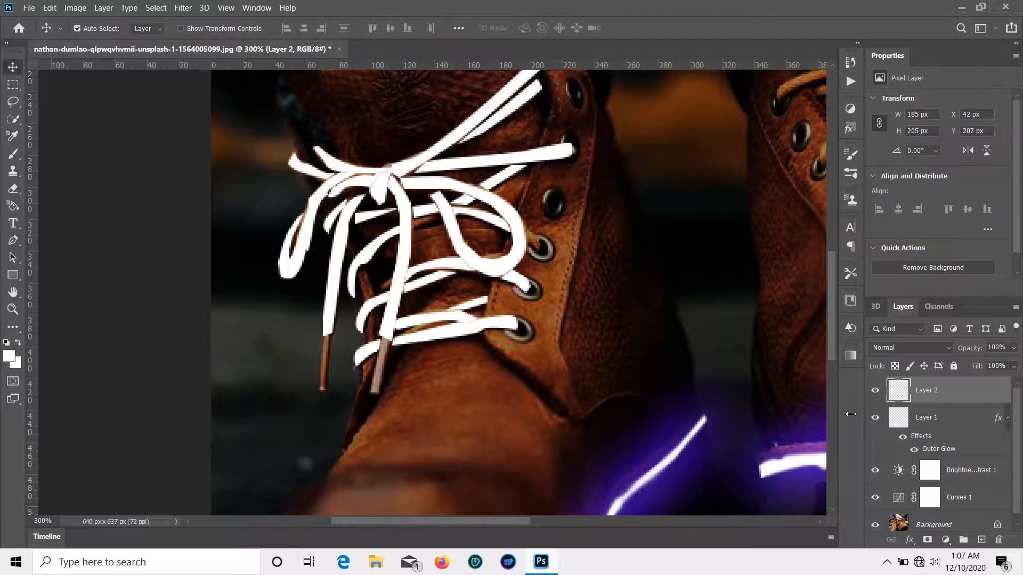
Step: Add an Outer Glow effect to the lace layer and give it a pink glow colour
click(909, 540)
click(937, 518)
click(684, 178)
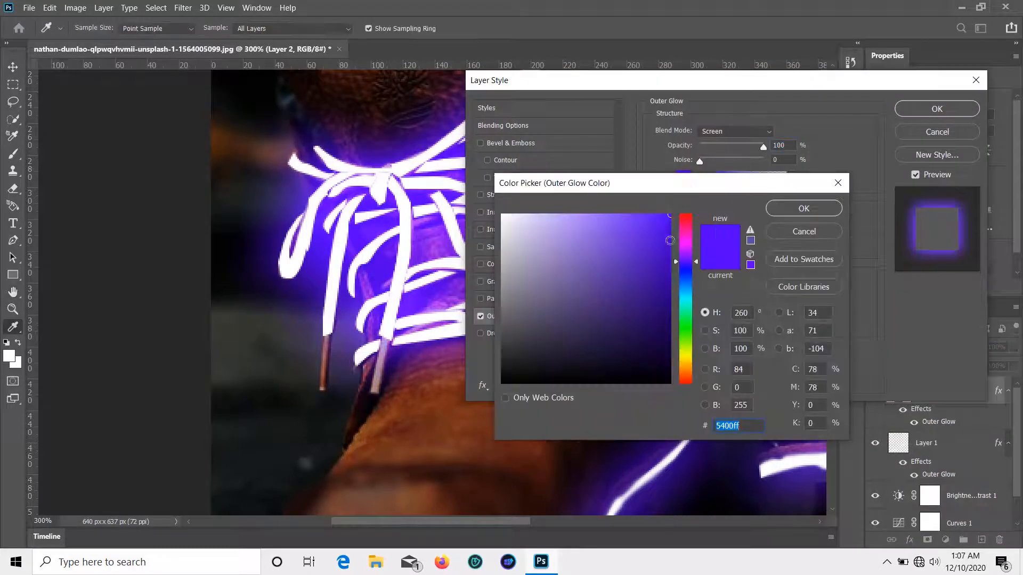
click(686, 245)
mouse_move(651, 239)
mouse_down()
mouse_move(608, 299)
mouse_move(621, 280)
mouse_up()
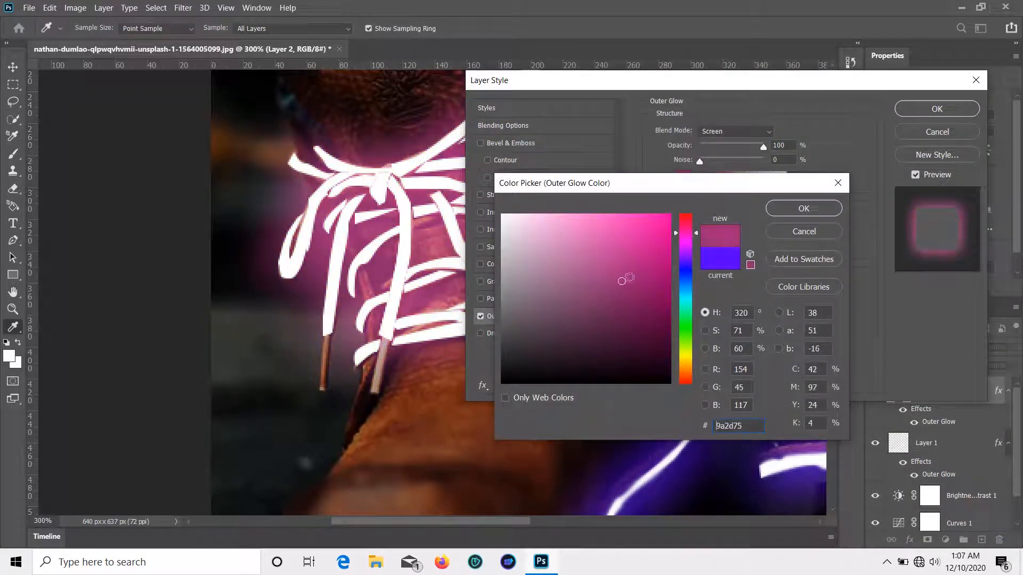
click(649, 262)
click(803, 209)
Step: Set the glow to 99% opacity, 0 spread and 13 px size, and apply it
drag(763, 147, 736, 147)
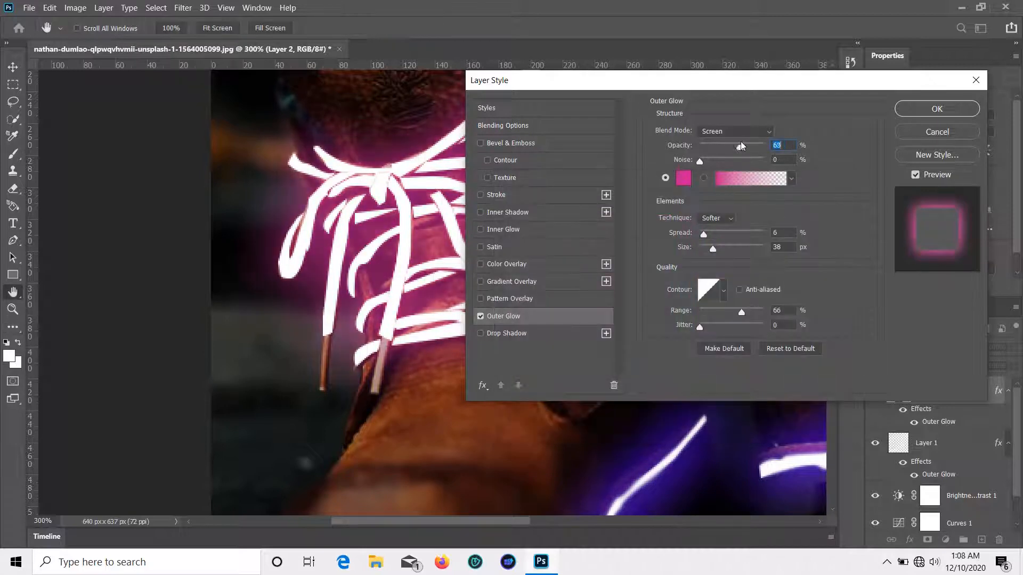
drag(702, 234, 704, 248)
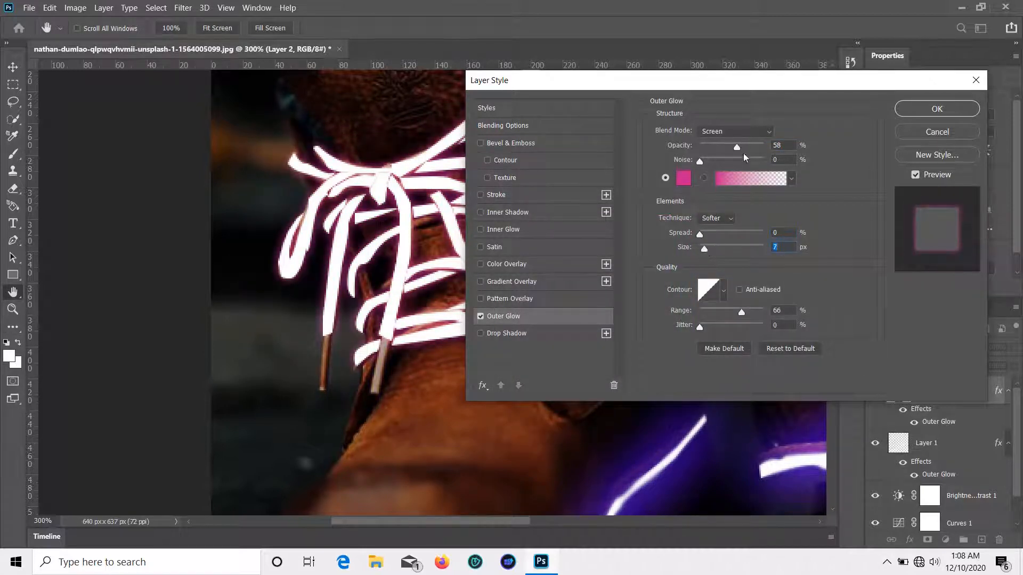
drag(736, 147, 764, 147)
drag(710, 249, 701, 242)
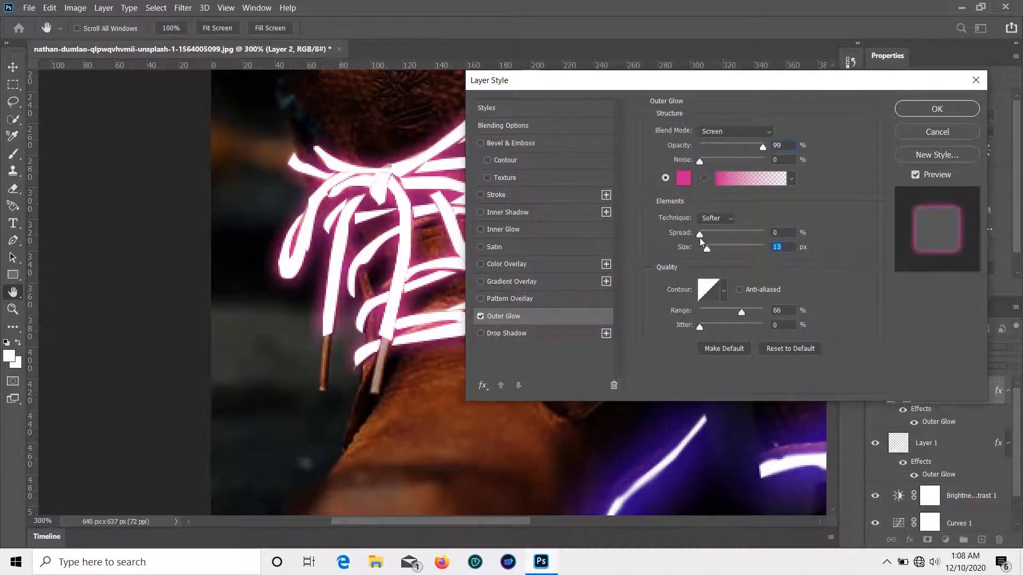
click(954, 111)
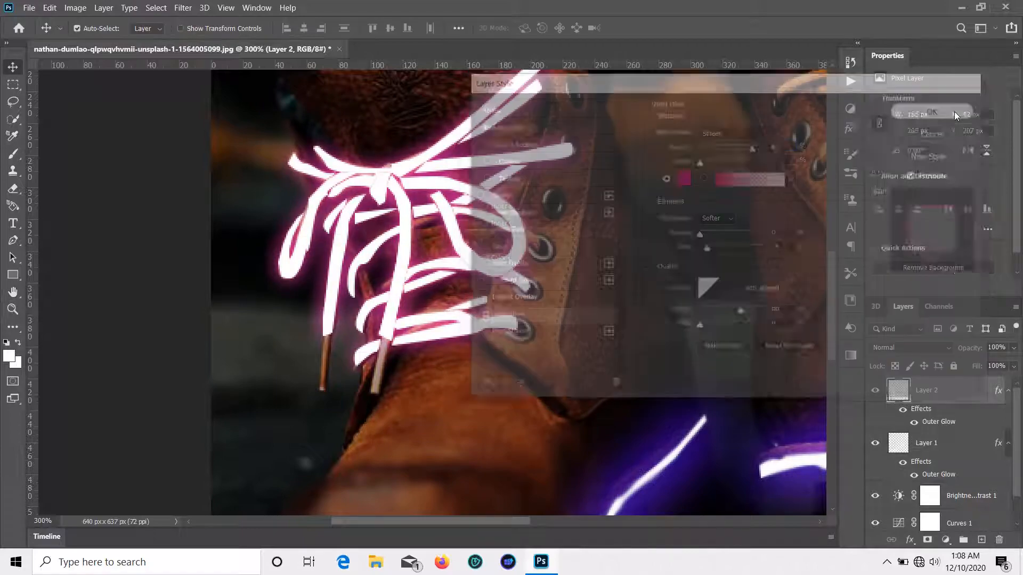
key(space)
drag(648, 223, 598, 316)
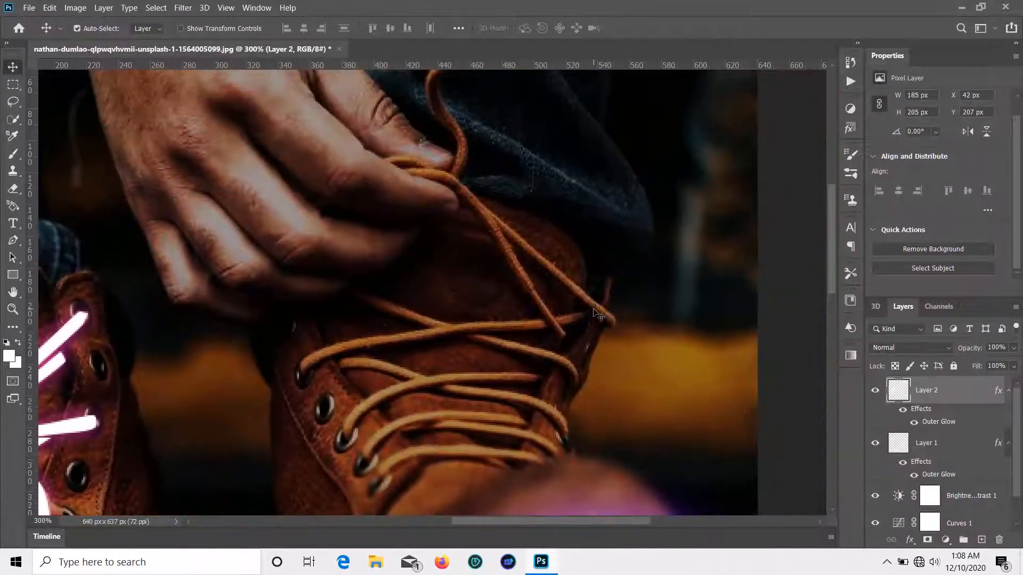
Step: Add a new layer and trace a closed Pen path around the loose lace by the hand
click(981, 539)
scroll(464, 269, up, 8)
scroll(461, 271, down, 1)
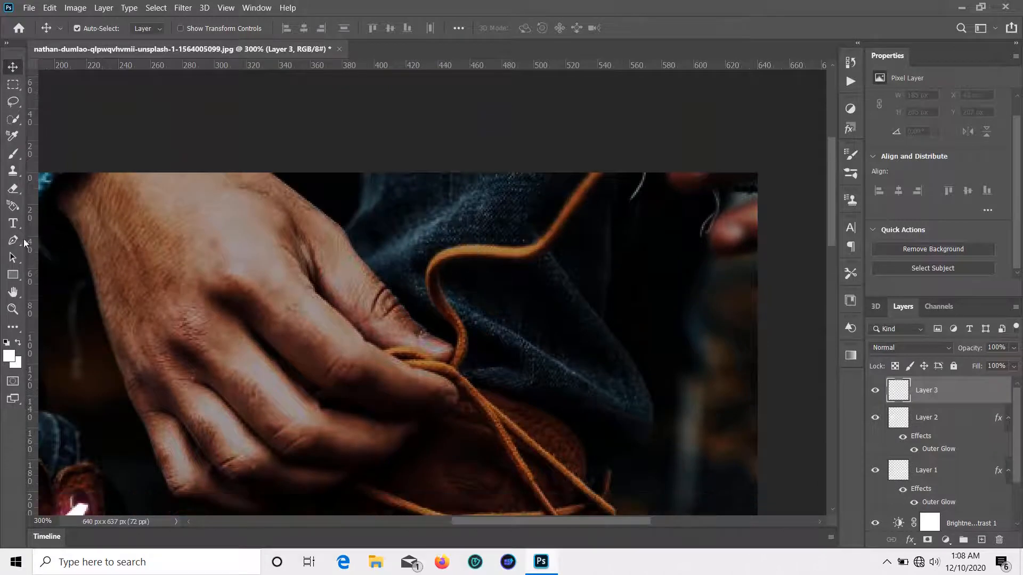
key(p)
click(450, 366)
click(459, 340)
click(454, 324)
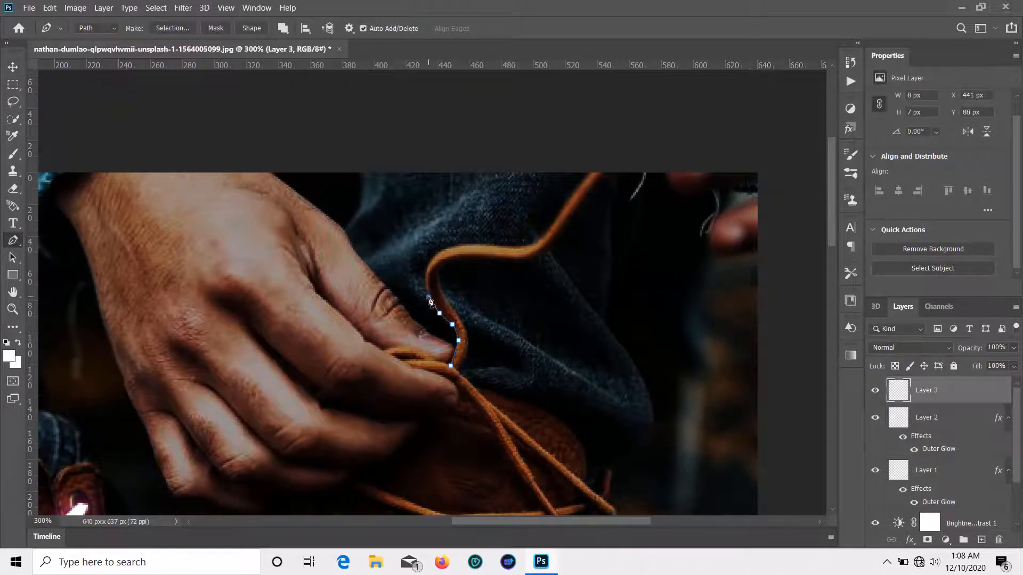
click(479, 245)
click(496, 245)
click(520, 245)
click(541, 239)
click(526, 258)
click(503, 258)
click(473, 257)
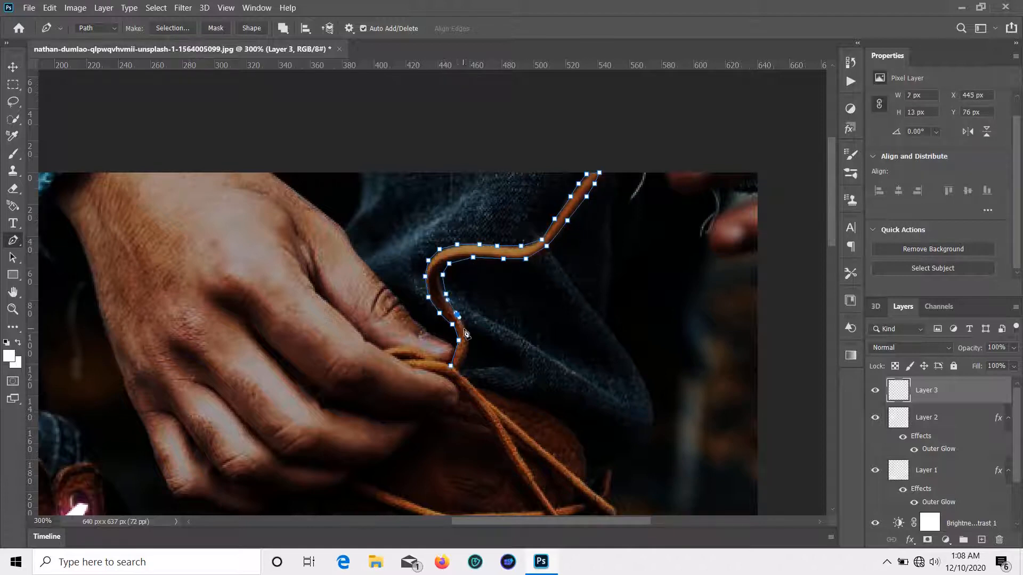
click(450, 365)
Step: Turn the loose-lace path into a selection and fill it with white
scroll(451, 366, down, 1)
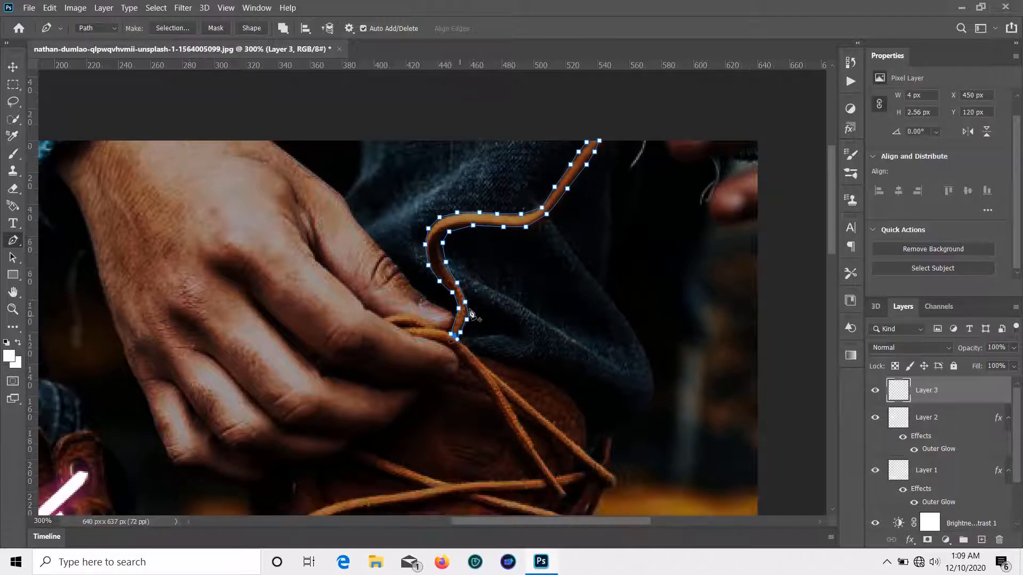
right_click(466, 303)
click(533, 84)
click(581, 146)
key(g)
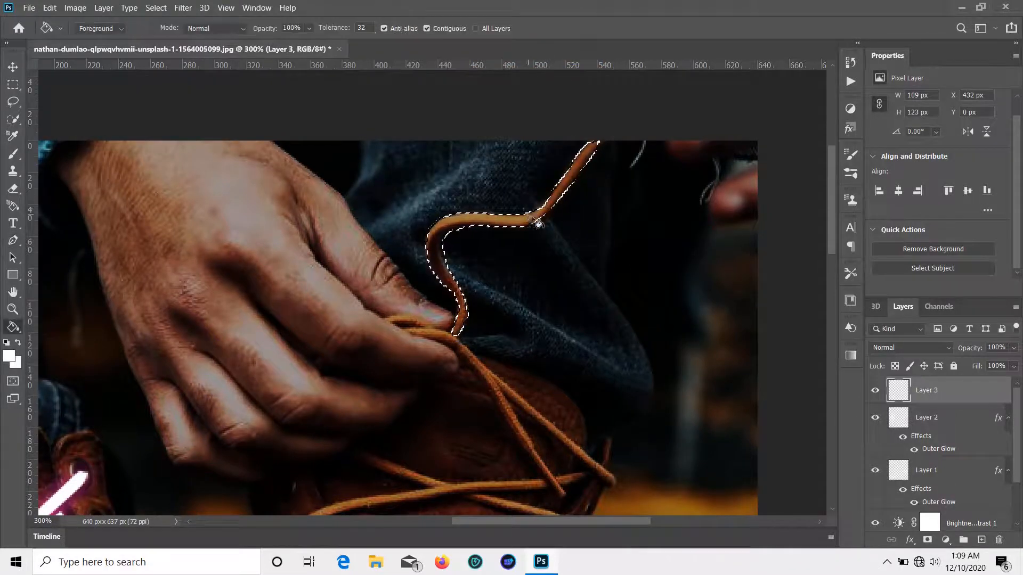
click(536, 218)
Step: Outline the short lace between the fingers and fill it white
key(p)
click(386, 320)
click(399, 313)
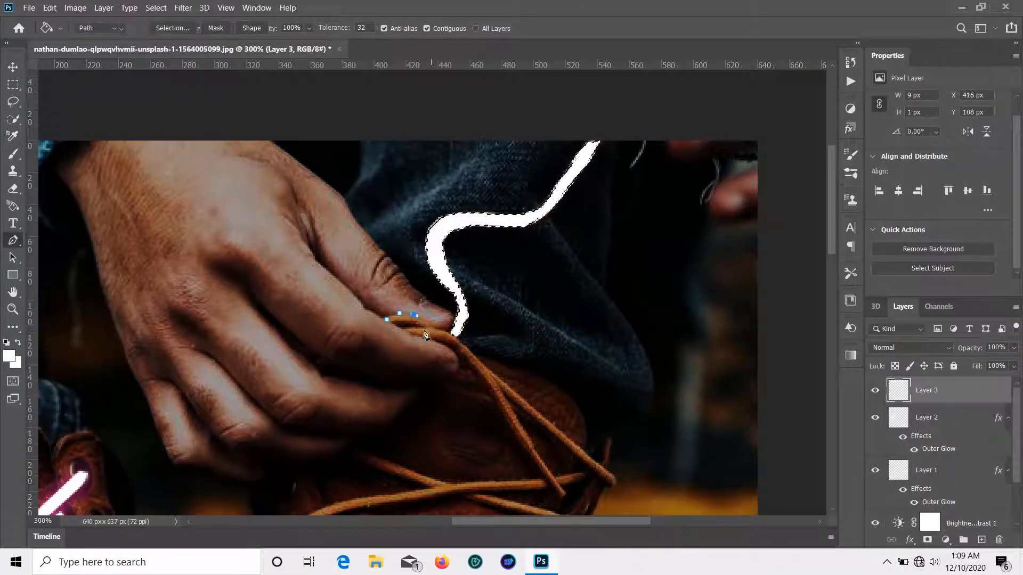
click(430, 324)
click(419, 328)
click(406, 320)
click(397, 324)
click(385, 323)
right_click(425, 321)
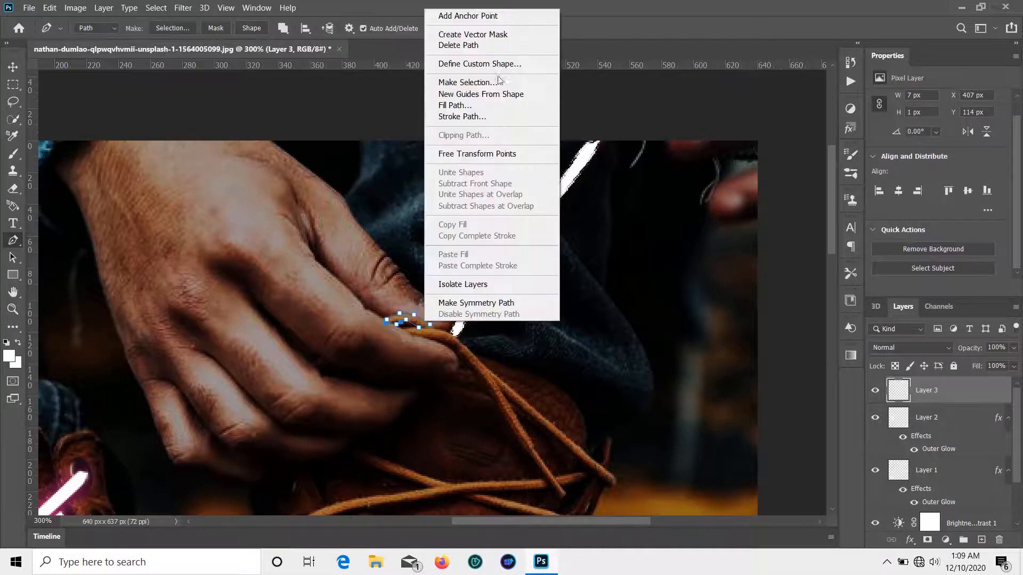
click(498, 82)
click(580, 139)
key(g)
click(410, 321)
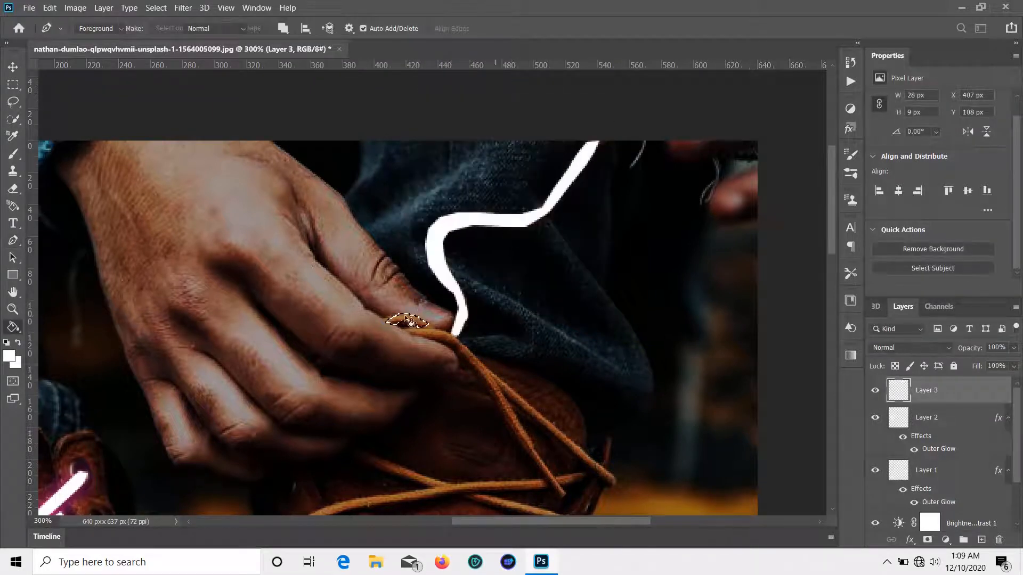
Step: Convert the next lace path to a selection and fill it with white
key(p)
scroll(418, 316, down, 3)
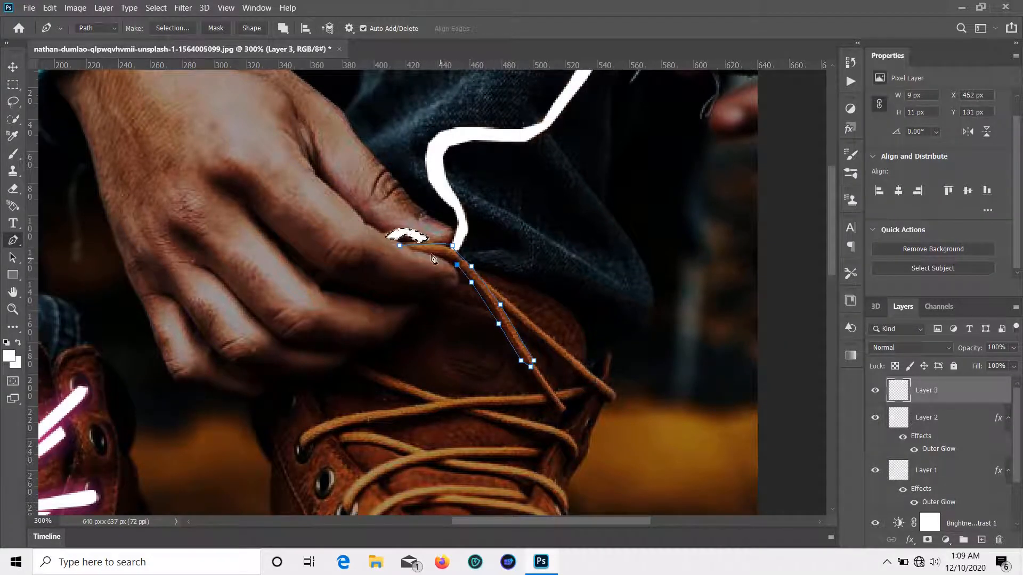
right_click(402, 246)
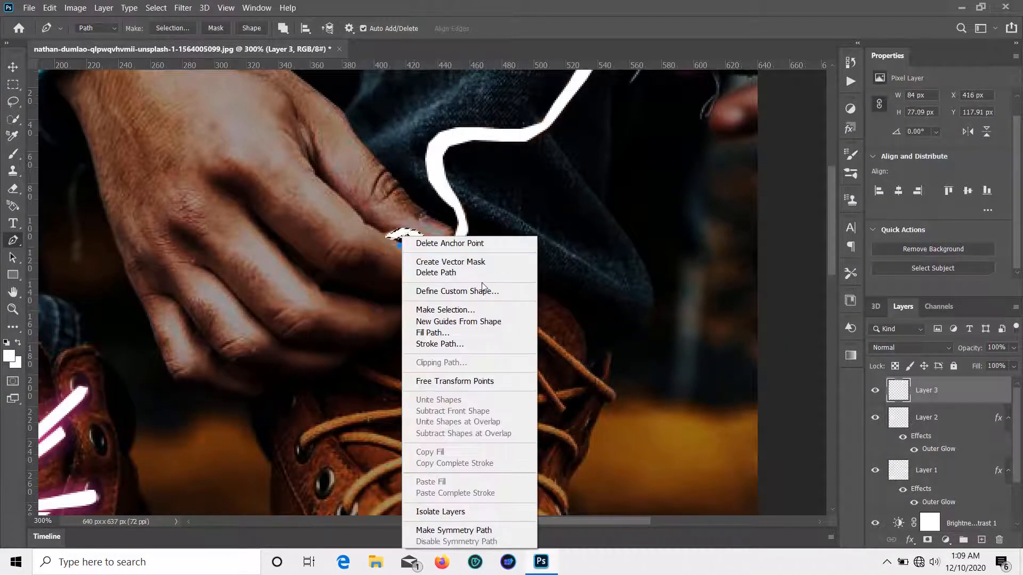
click(447, 309)
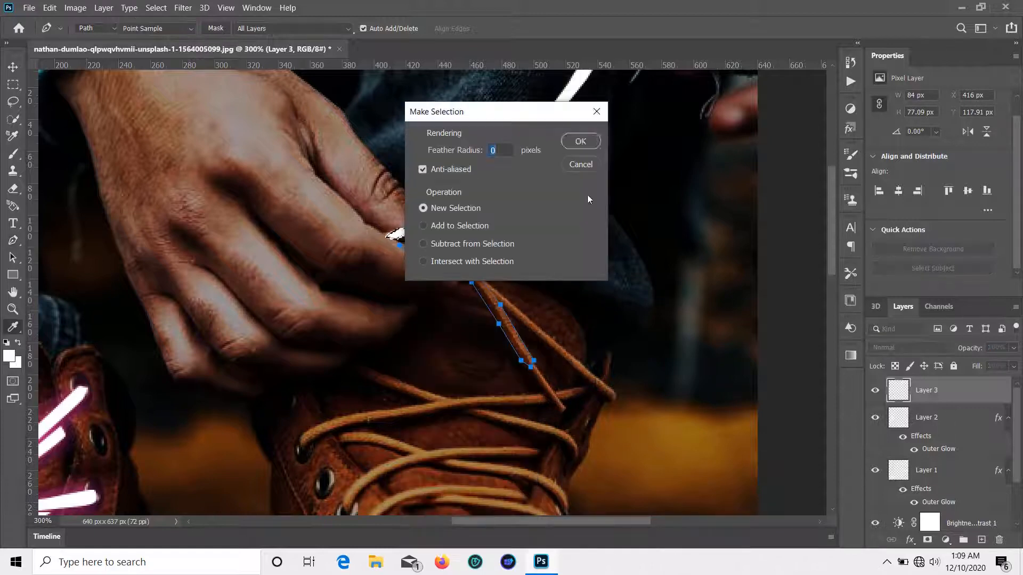
key(Return)
key(g)
click(487, 264)
Step: Trace a closed Pen outline around the neighbouring lace end
key(p)
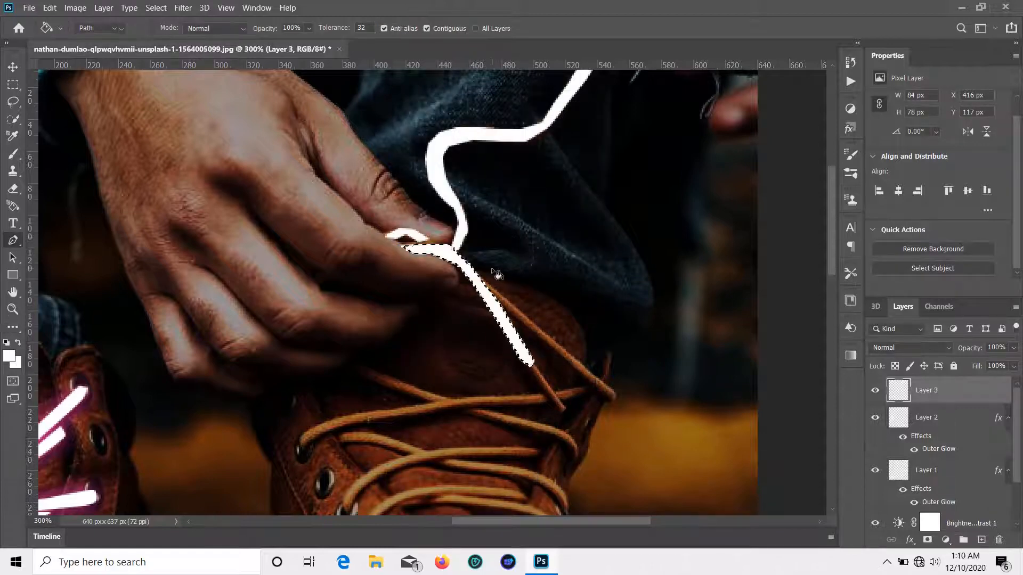
scroll(495, 269, down, 2)
click(616, 338)
click(615, 346)
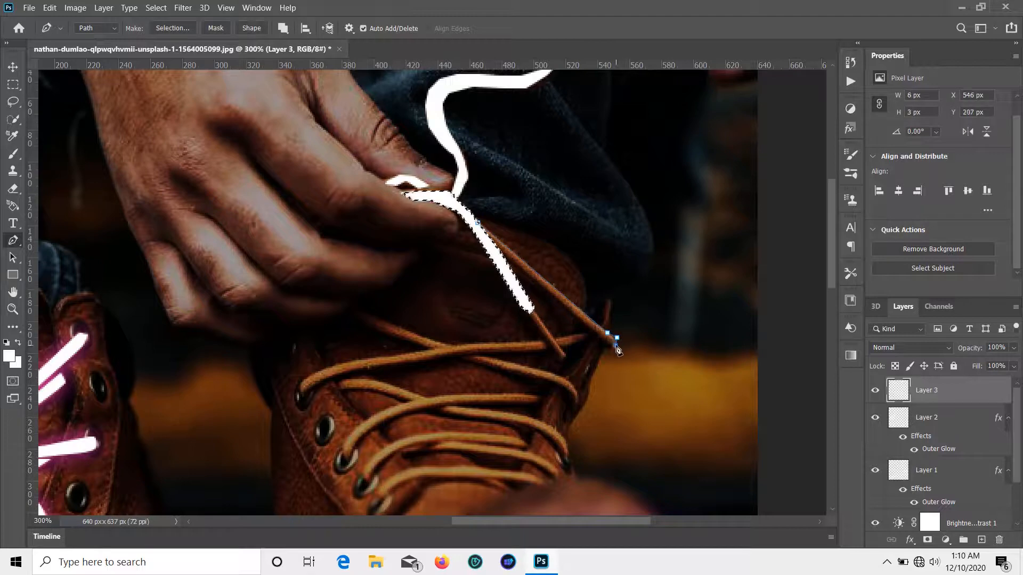
click(611, 348)
click(592, 328)
click(507, 259)
click(479, 224)
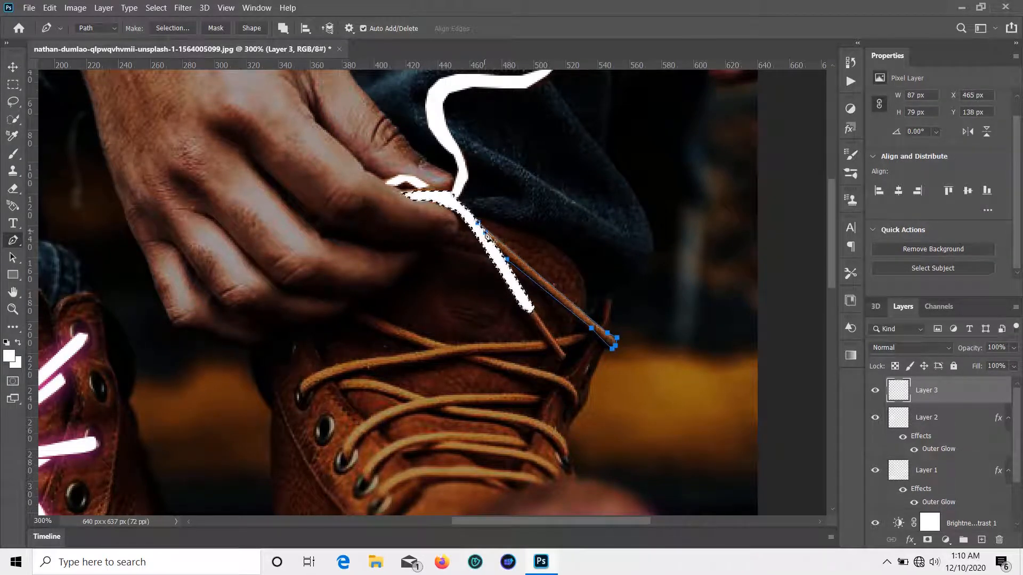
Step: Turn the lace-end outline into a selection
right_click(487, 242)
key(Escape)
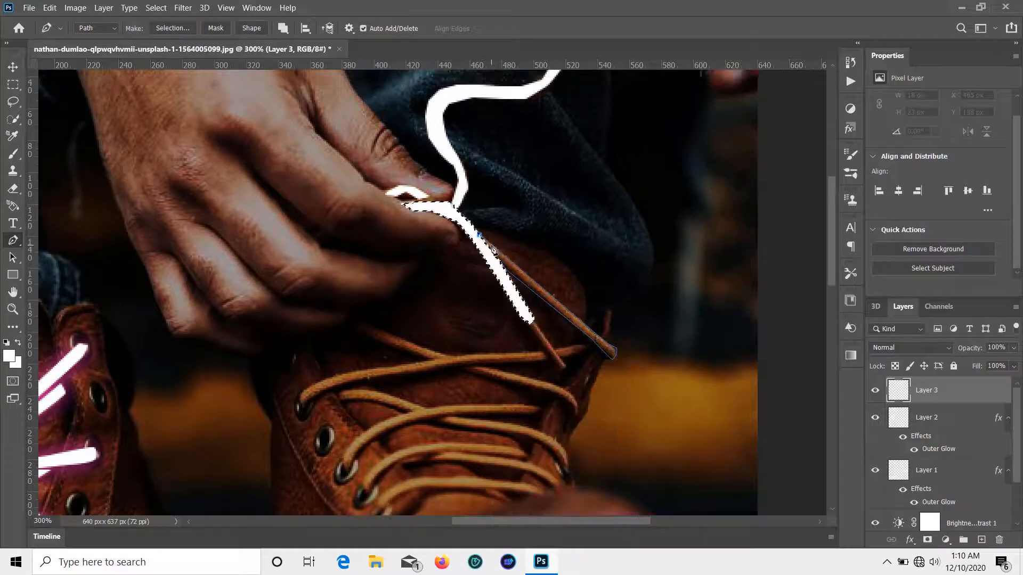
right_click(488, 241)
click(583, 272)
key(Return)
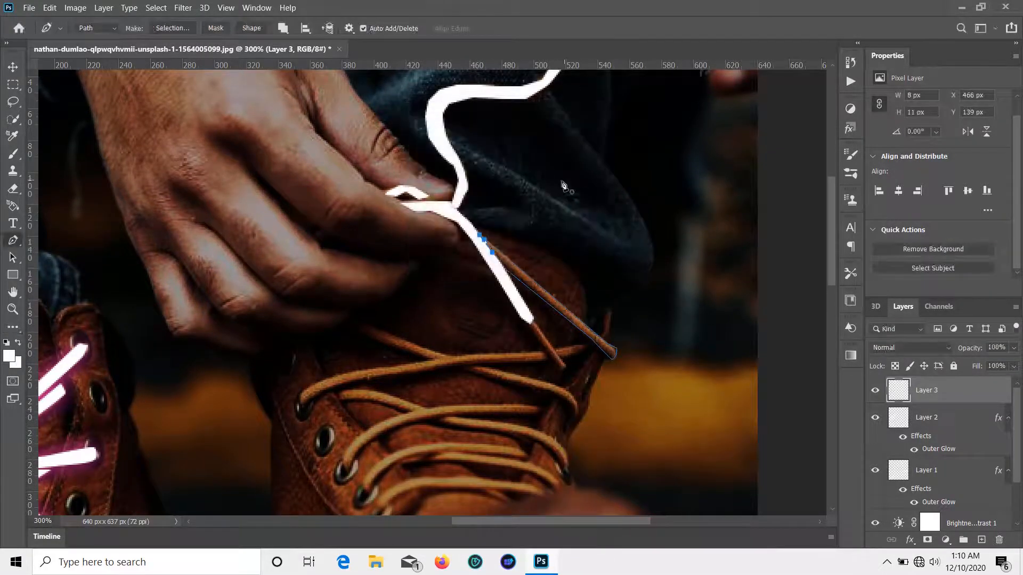
key(g)
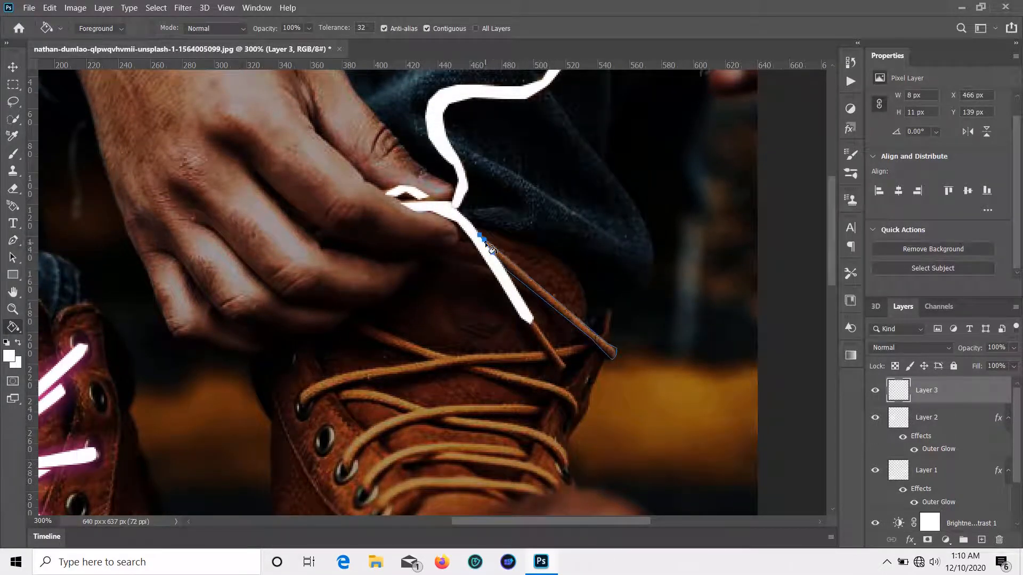
key(p)
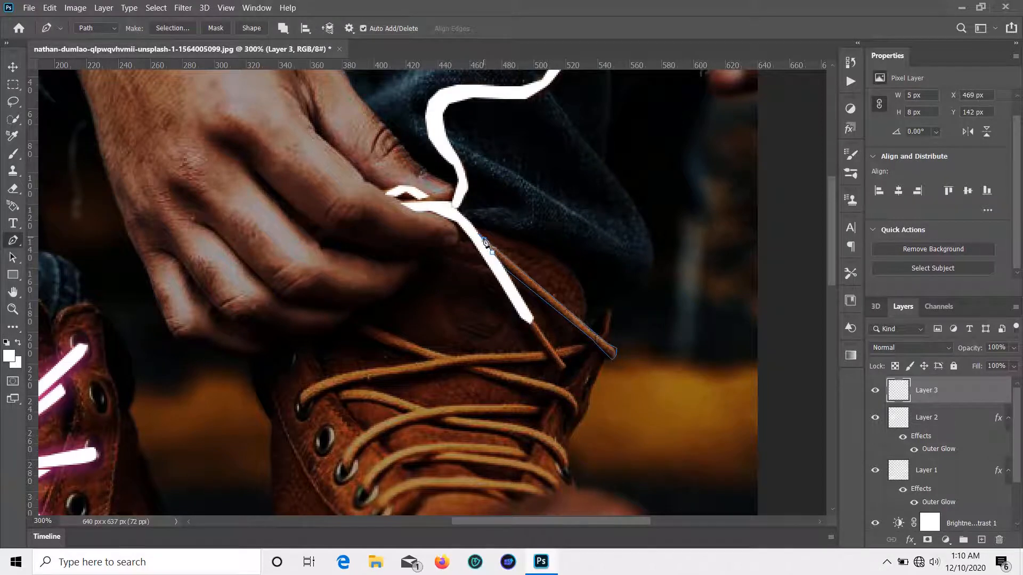
click(477, 231)
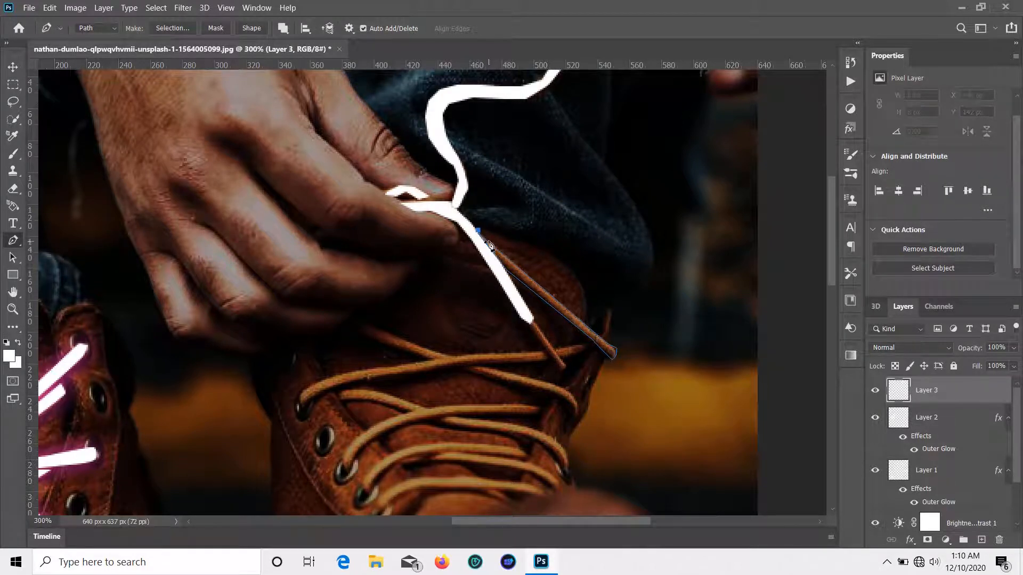
right_click(483, 236)
click(476, 266)
Step: Zoom to 600% and fill the outlined lace end with white
key(ctrl+plus)
key(ctrl+plus)
key(ctrl+plus)
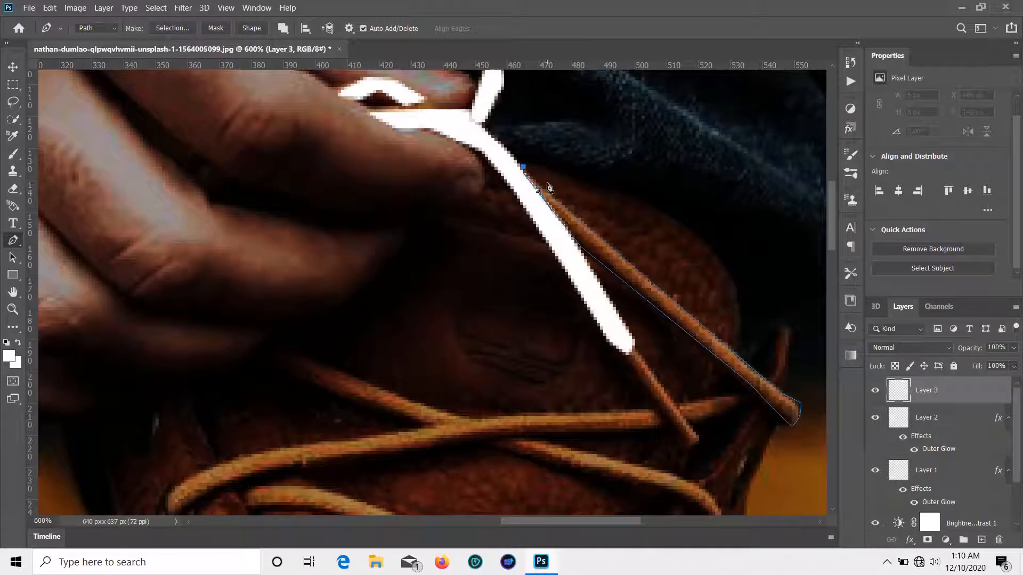
right_click(542, 196)
click(524, 168)
scroll(554, 288, up, 3)
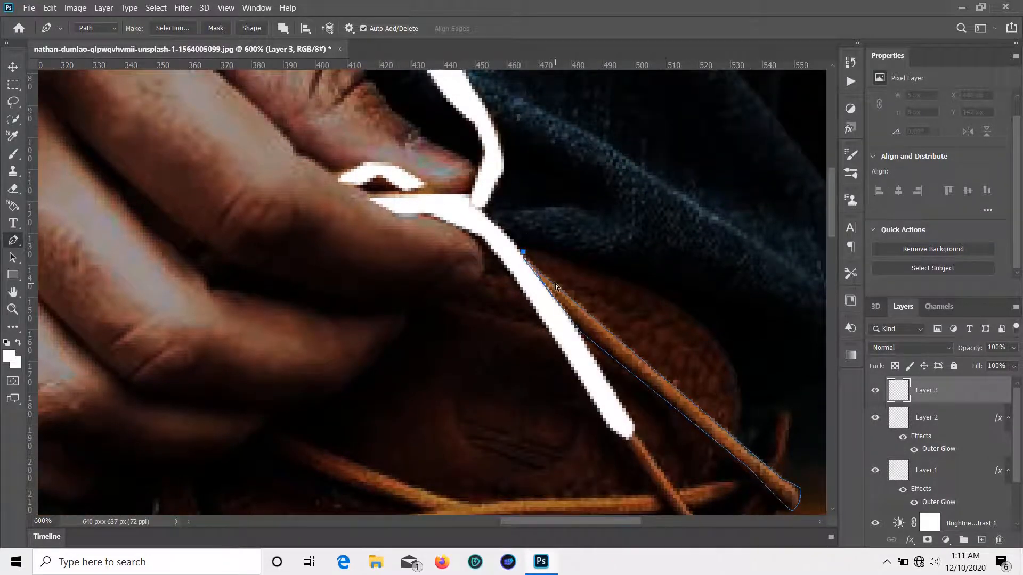
key(ctrl+z)
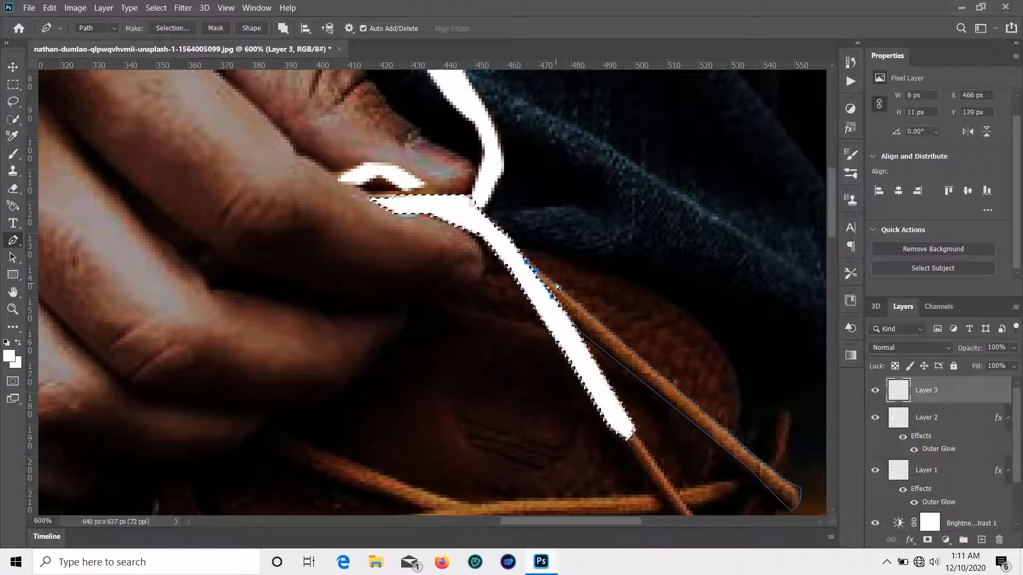
key(ctrl+z)
key(ctrl+z)
key(ctrl+z)
key(ctrl+z)
key(ctrl+z)
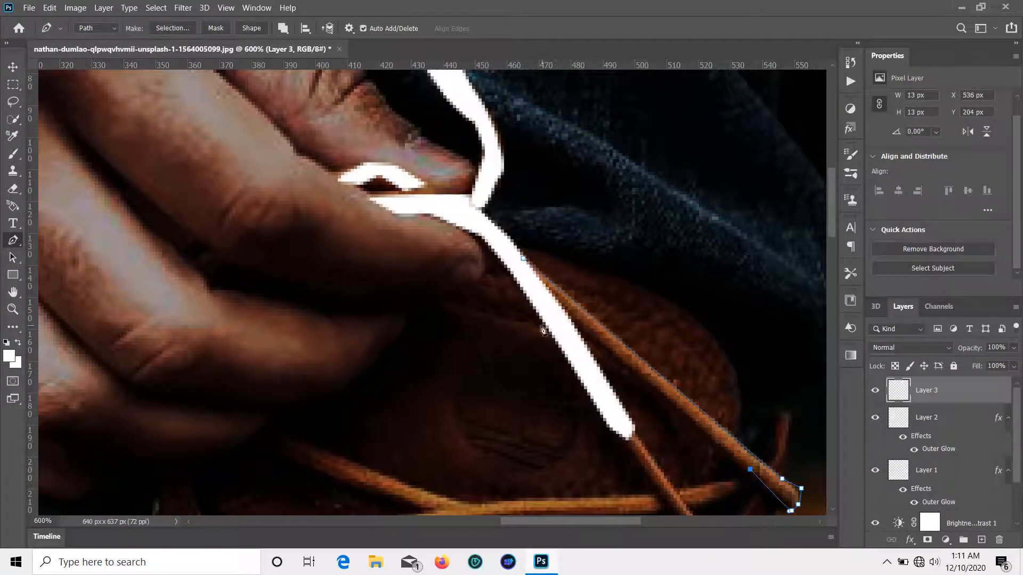
right_click(523, 258)
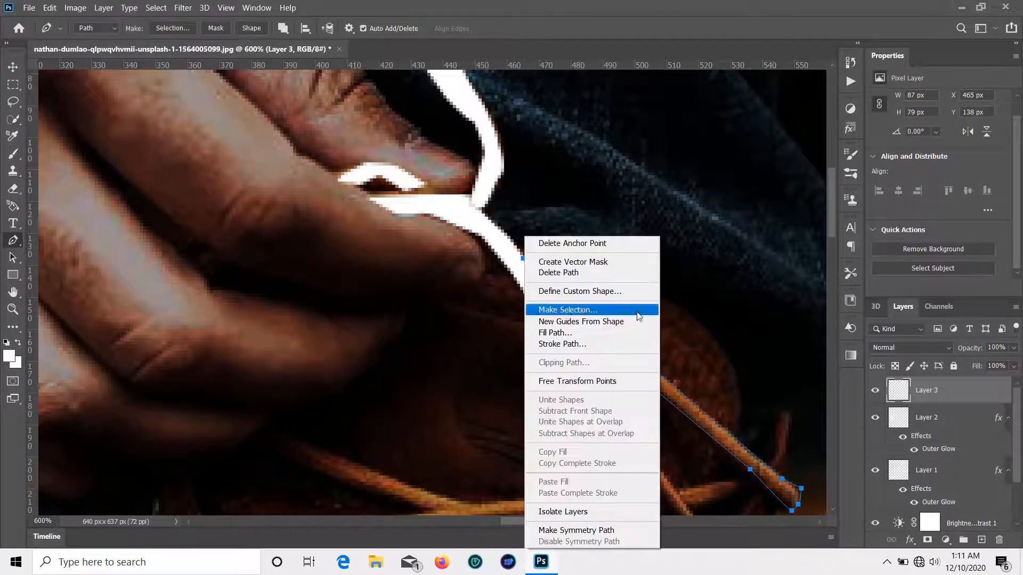
click(634, 315)
click(576, 142)
key(g)
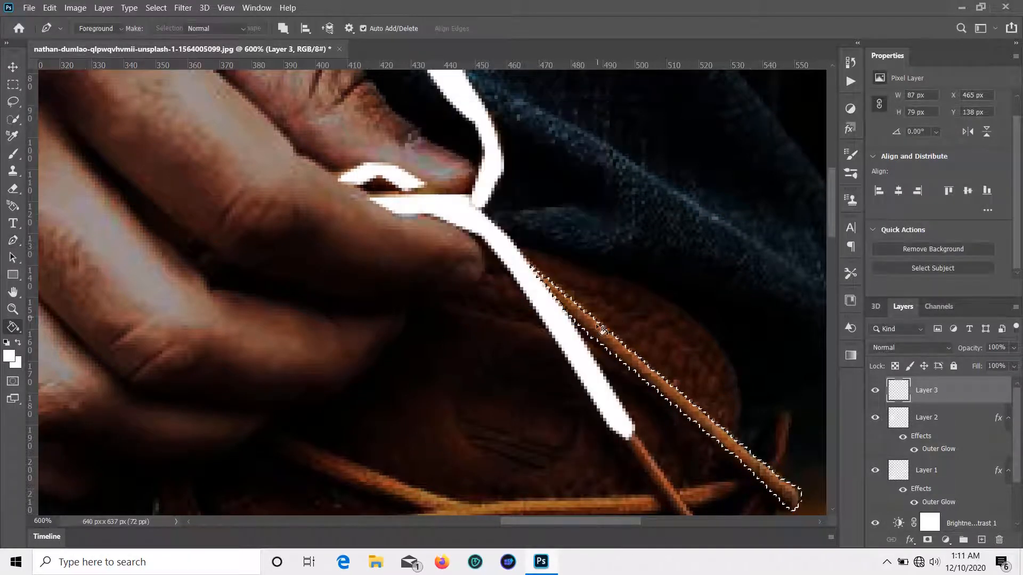
click(601, 334)
key(p)
Step: Outline the long lace curving from the left eyelet and fill it white
scroll(624, 364, down, 3)
scroll(623, 365, down, 2)
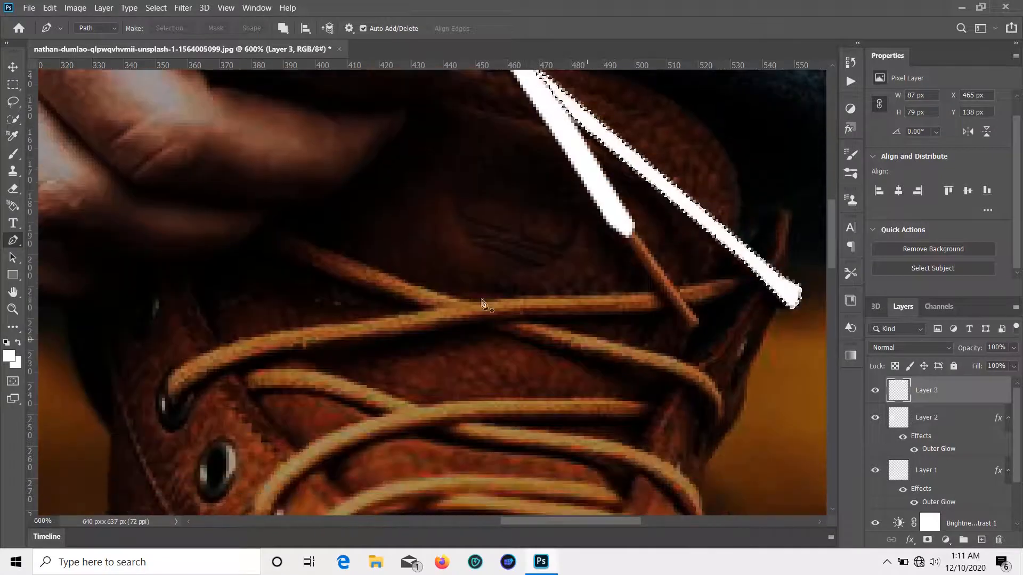
click(179, 404)
drag(358, 340, 446, 321)
drag(526, 319, 666, 309)
click(660, 292)
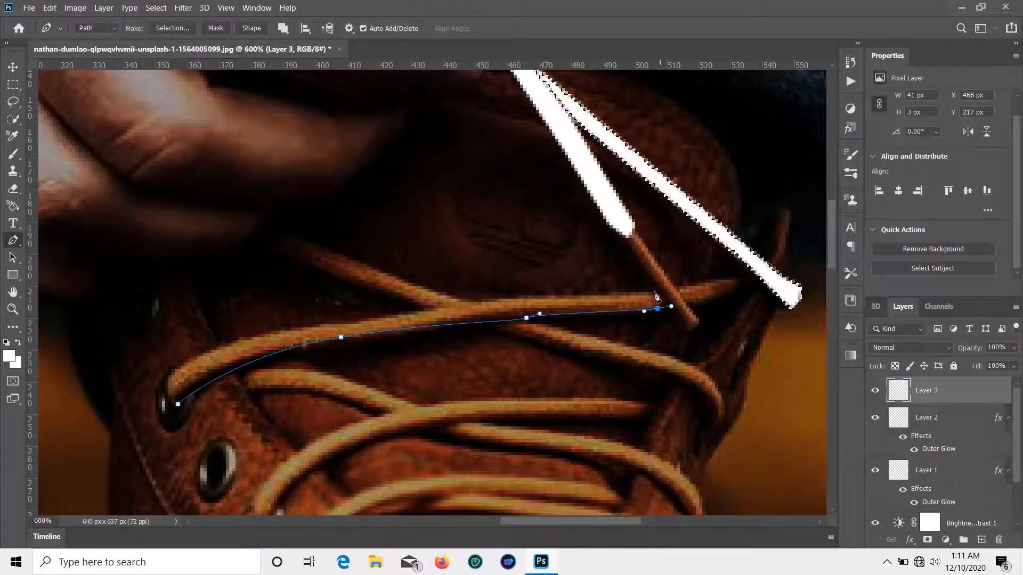
click(547, 296)
drag(331, 326, 326, 325)
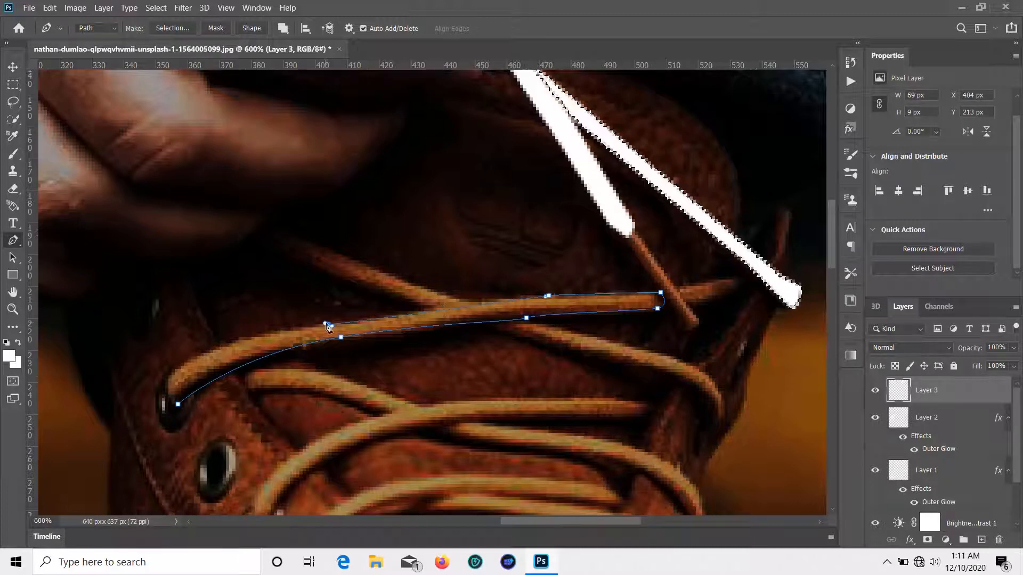
drag(220, 340, 176, 367)
click(178, 404)
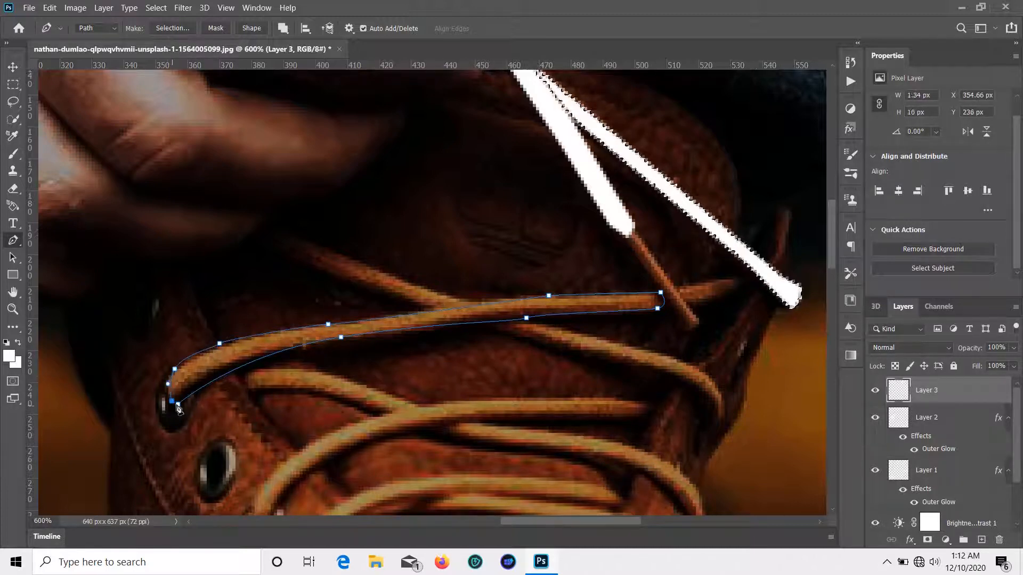
right_click(181, 373)
click(229, 131)
key(Return)
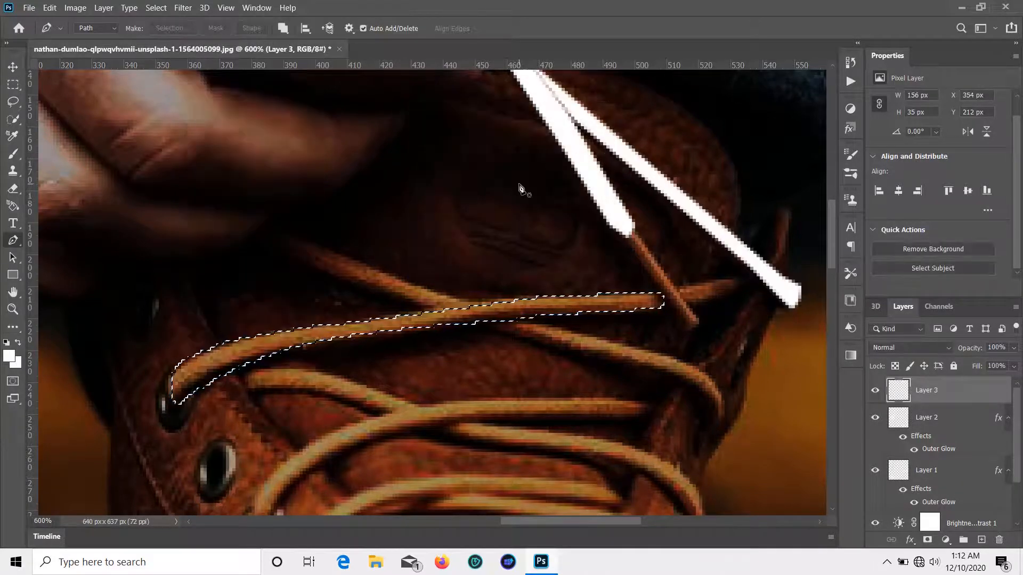
key(alt+BackSpace)
Step: Outline the short upper lace and fill it white
click(297, 229)
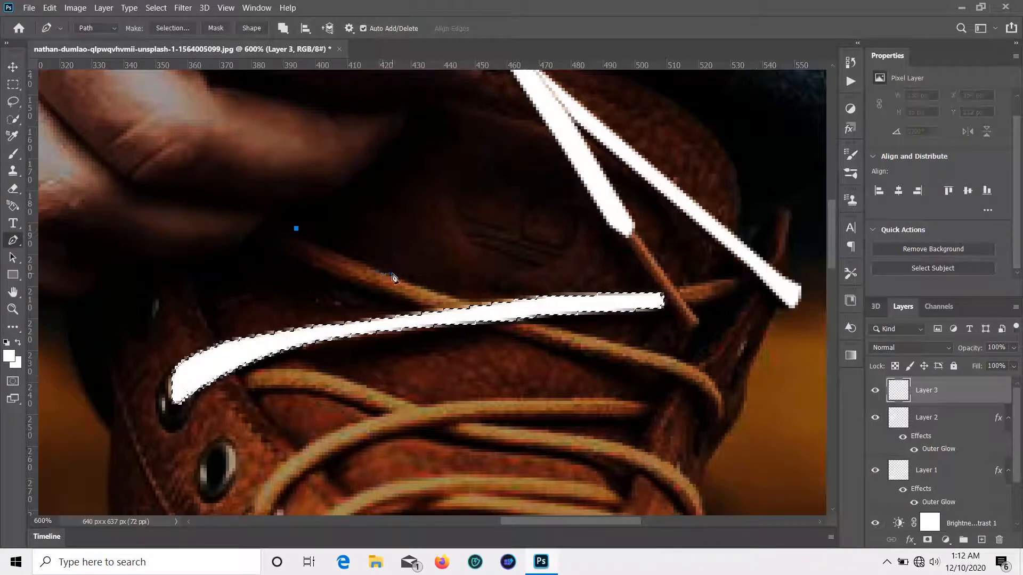
click(392, 273)
click(481, 302)
click(322, 266)
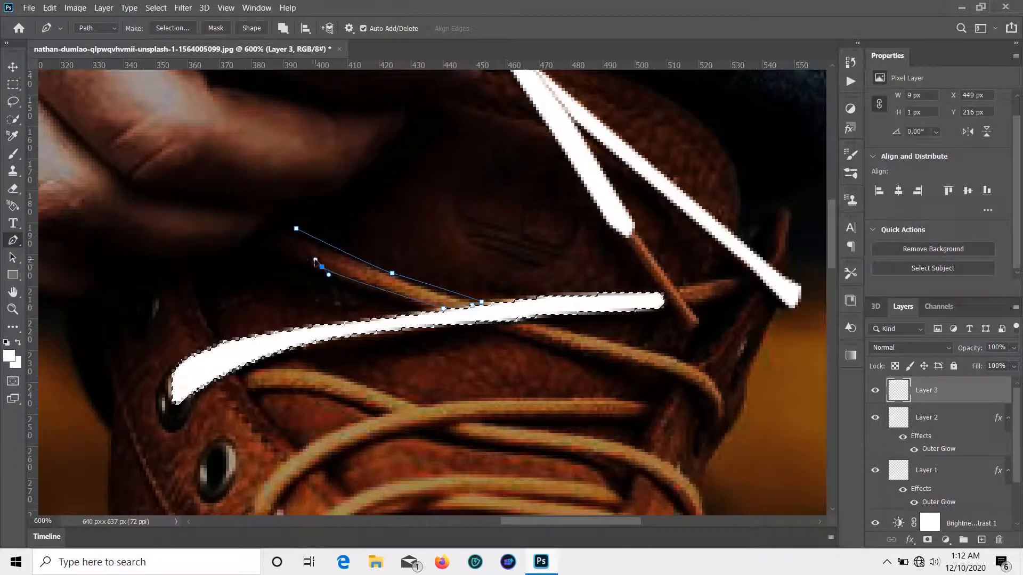
click(300, 251)
click(296, 229)
right_click(278, 230)
click(336, 301)
click(582, 140)
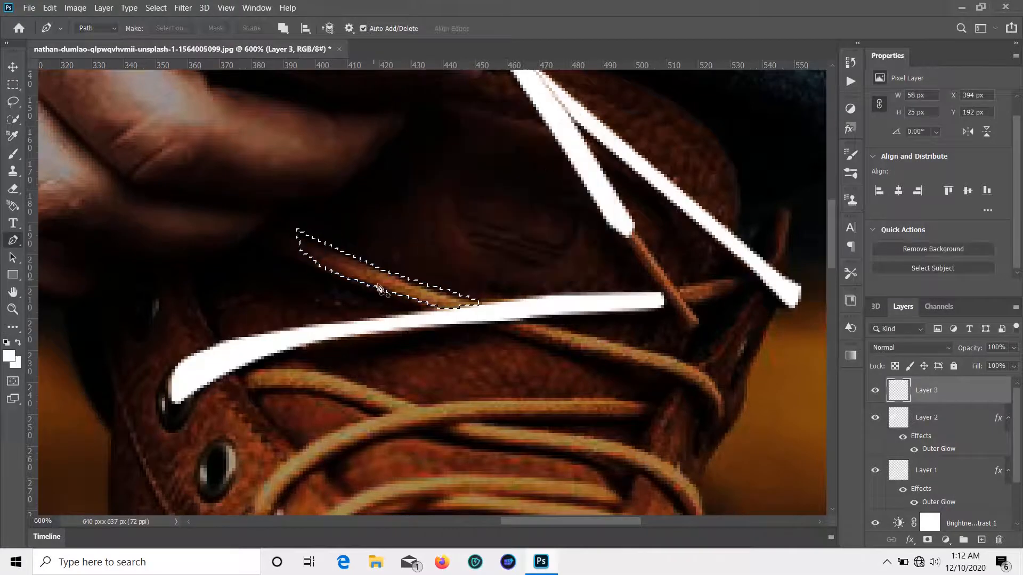
key(g)
click(385, 282)
Step: Outline the lace descending to the right and fill it white
key(p)
click(528, 321)
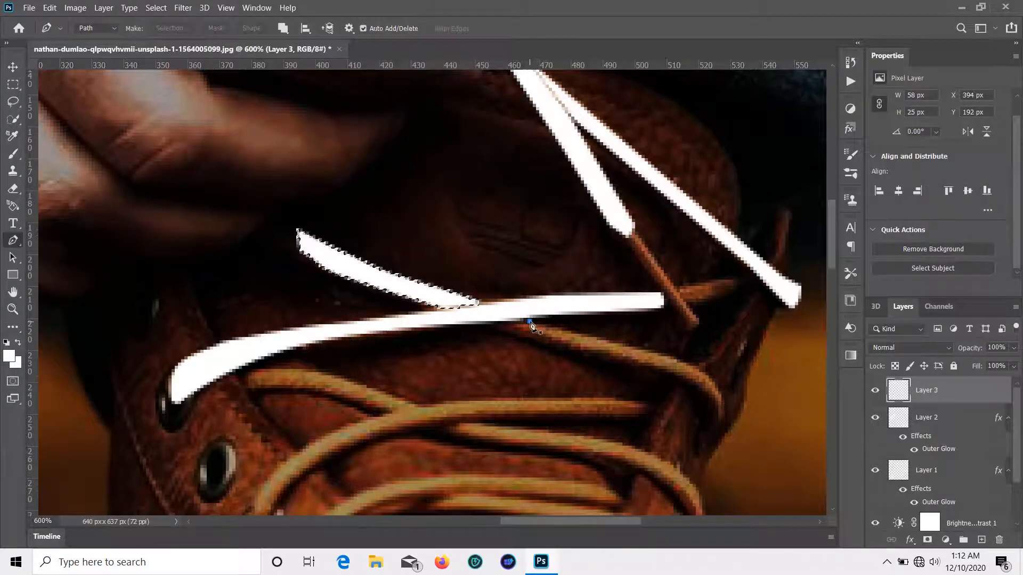
click(667, 355)
click(725, 417)
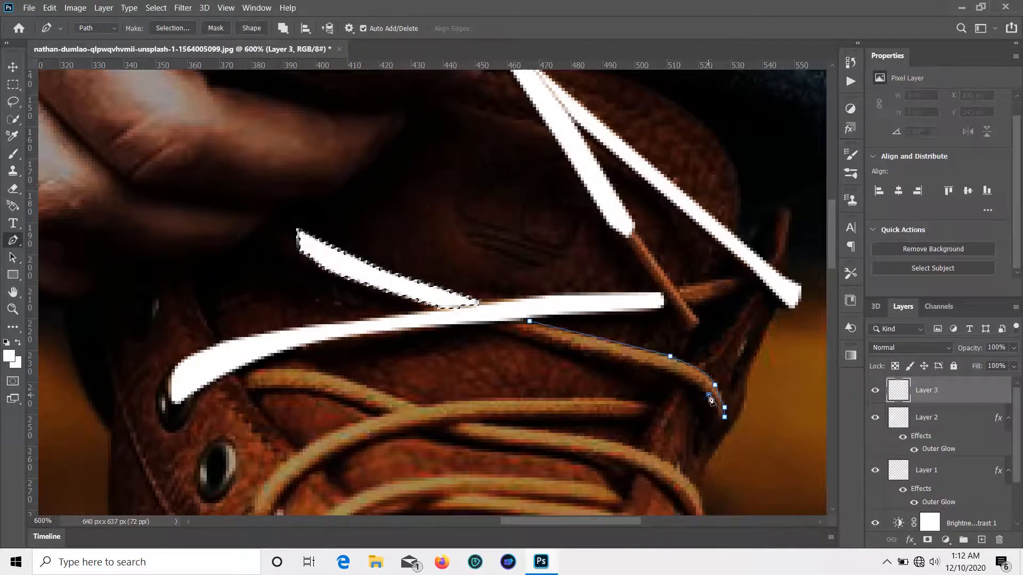
click(708, 394)
drag(641, 366, 628, 370)
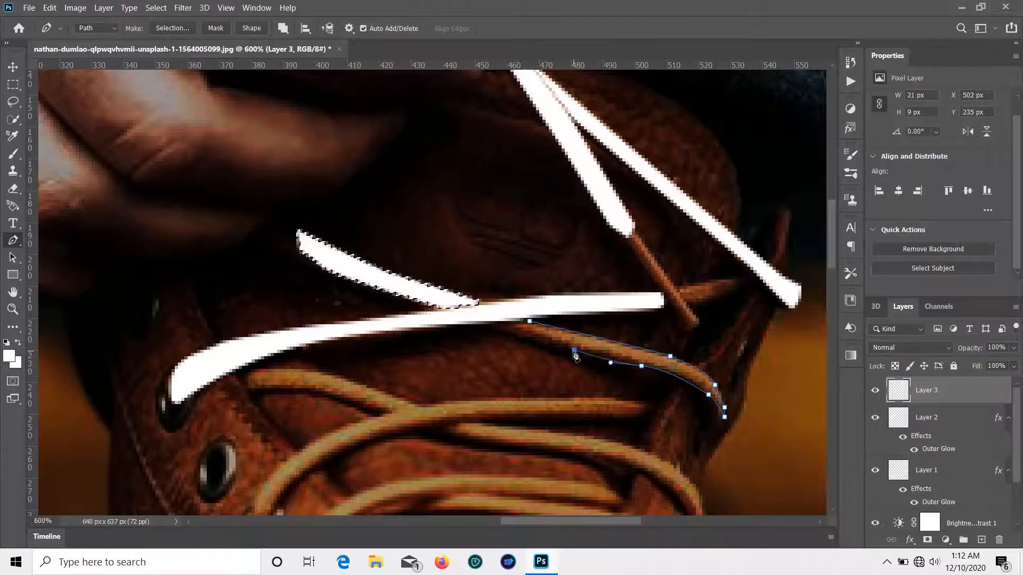
click(551, 344)
click(520, 334)
click(504, 328)
click(501, 325)
click(529, 322)
right_click(530, 321)
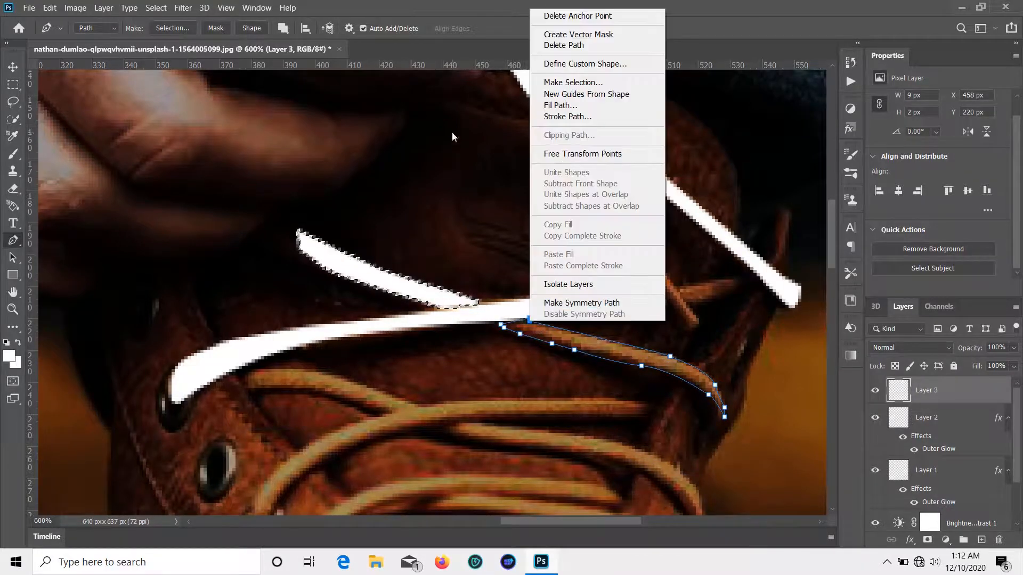
click(572, 82)
key(Return)
key(alt+BackSpace)
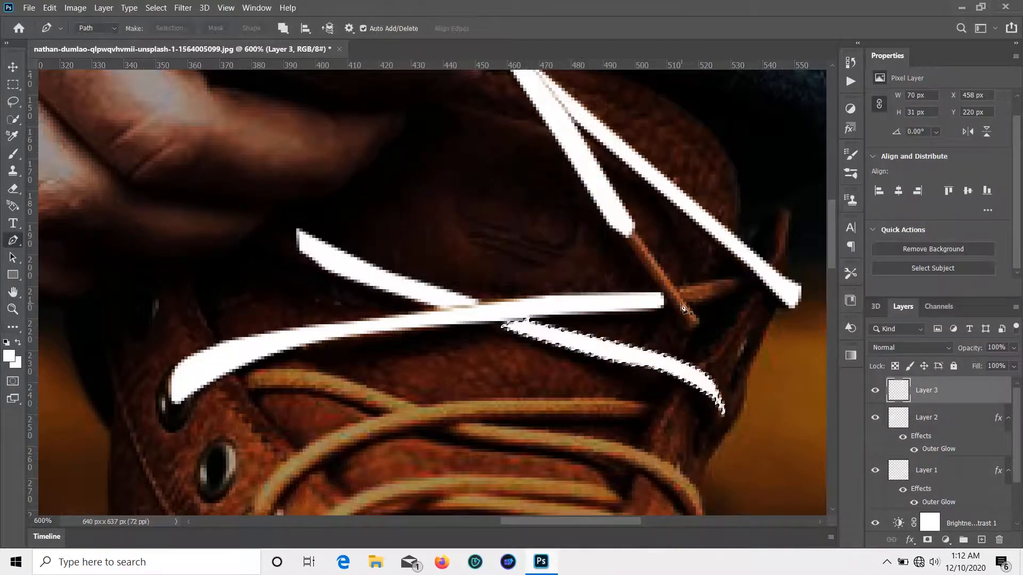
Step: Outline the small lace piece at right and turn it into a selection
click(679, 286)
click(749, 274)
click(757, 282)
click(743, 289)
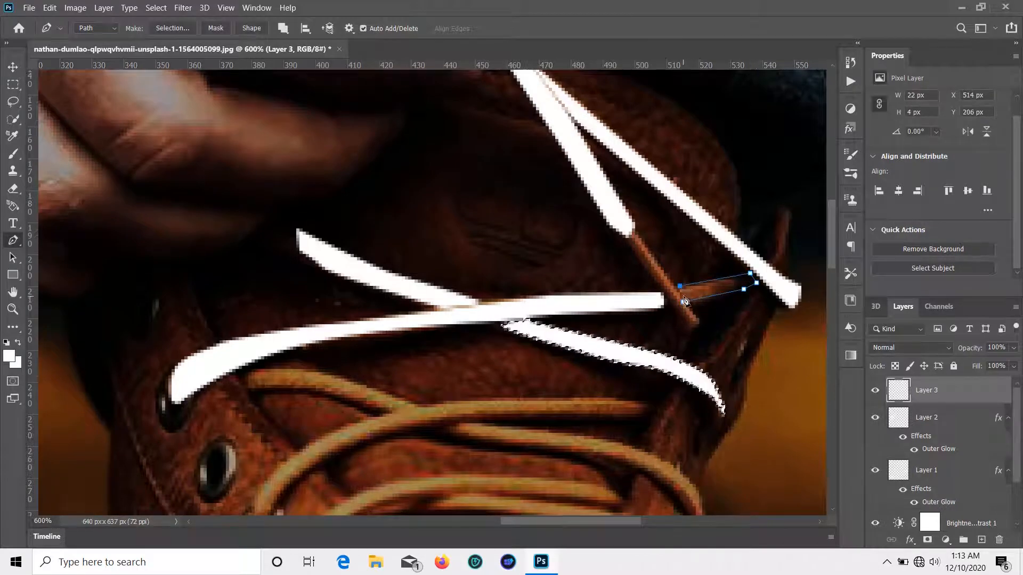
click(684, 300)
click(680, 286)
right_click(681, 298)
click(703, 251)
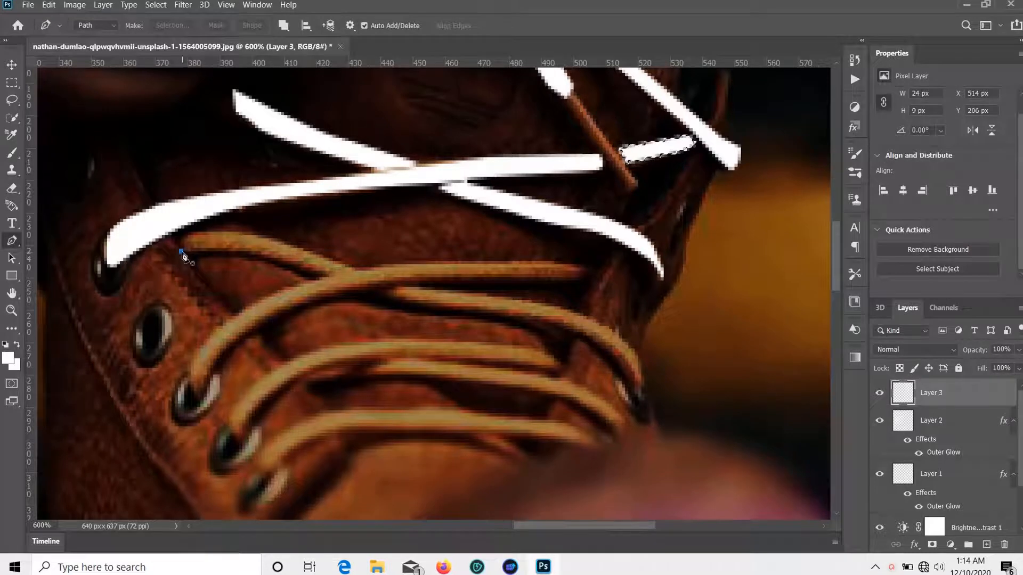
Step: Trace the lace near the left eyelet with the Pen tool, convert it to a selection, and fill it white
click(181, 251)
drag(316, 277, 337, 275)
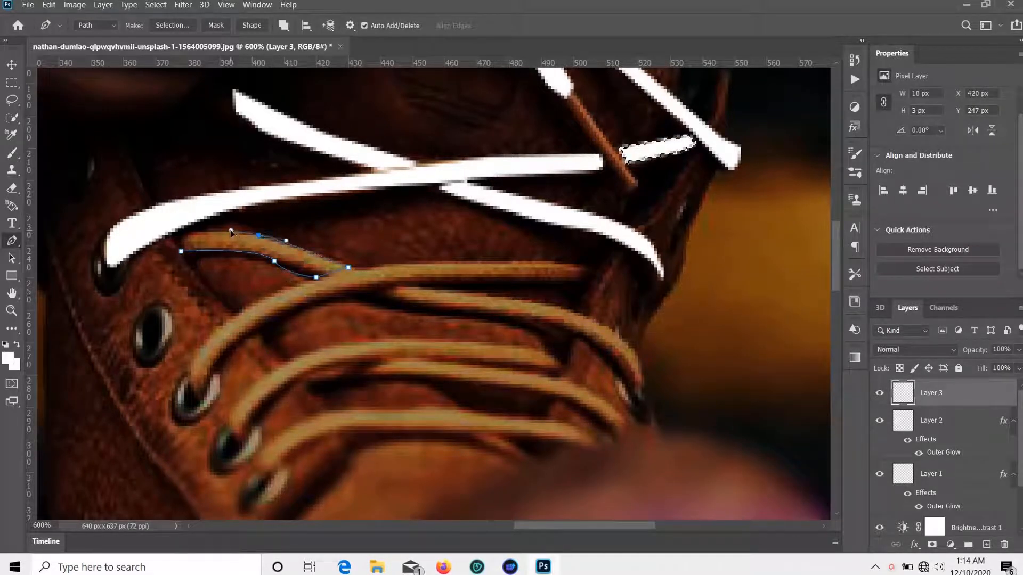
drag(213, 228, 194, 228)
click(182, 251)
right_click(182, 234)
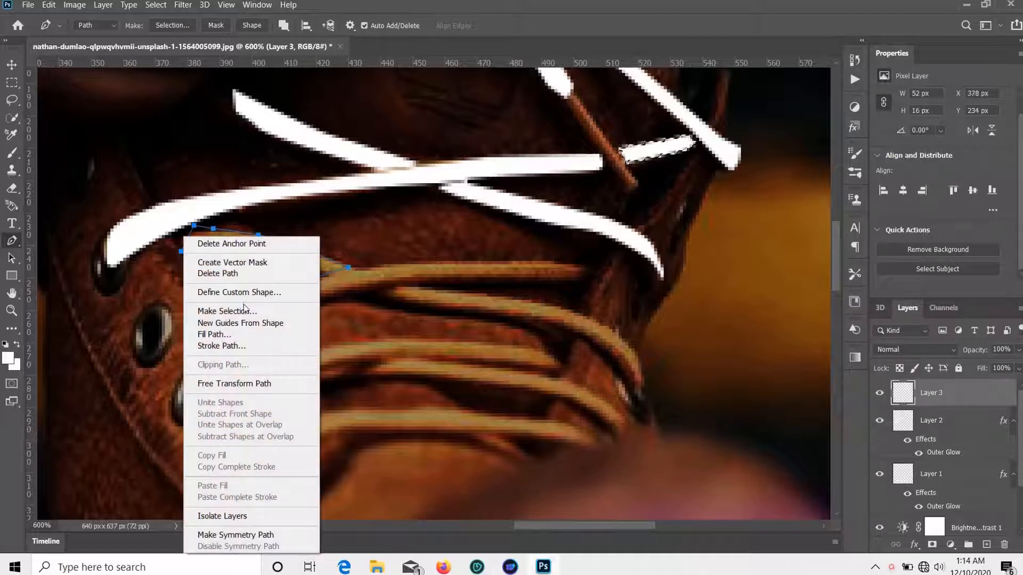
click(229, 376)
click(584, 142)
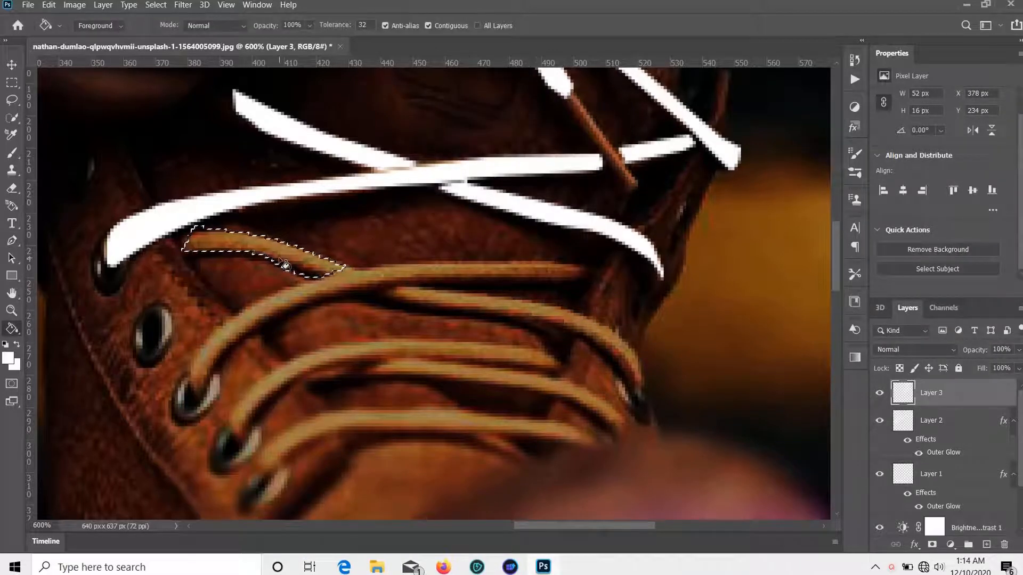
key(alt+BackSpace)
Step: Pen-trace a closed outline around the long lace running from the lower eyelet
click(197, 397)
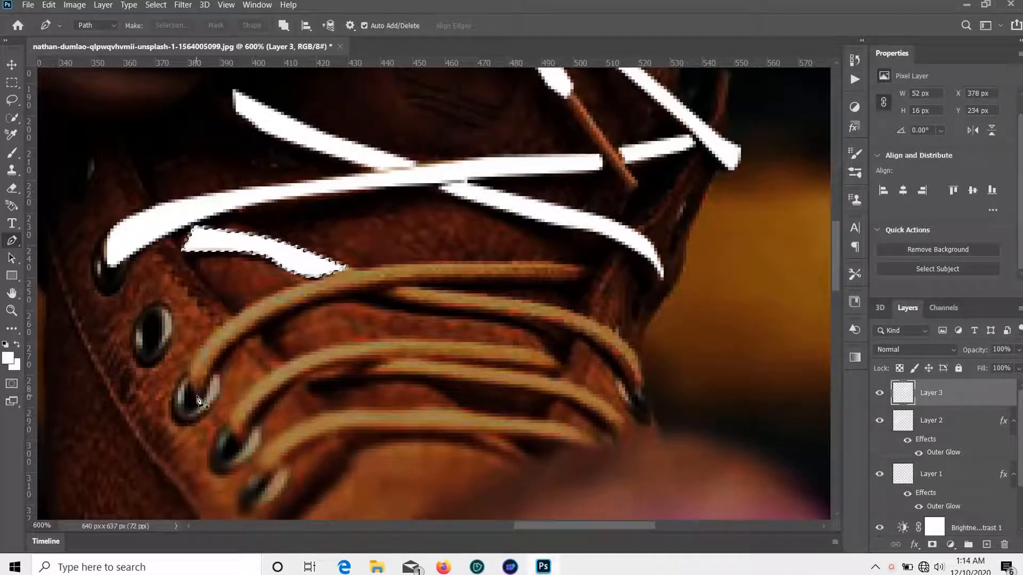
drag(194, 351, 212, 335)
click(215, 319)
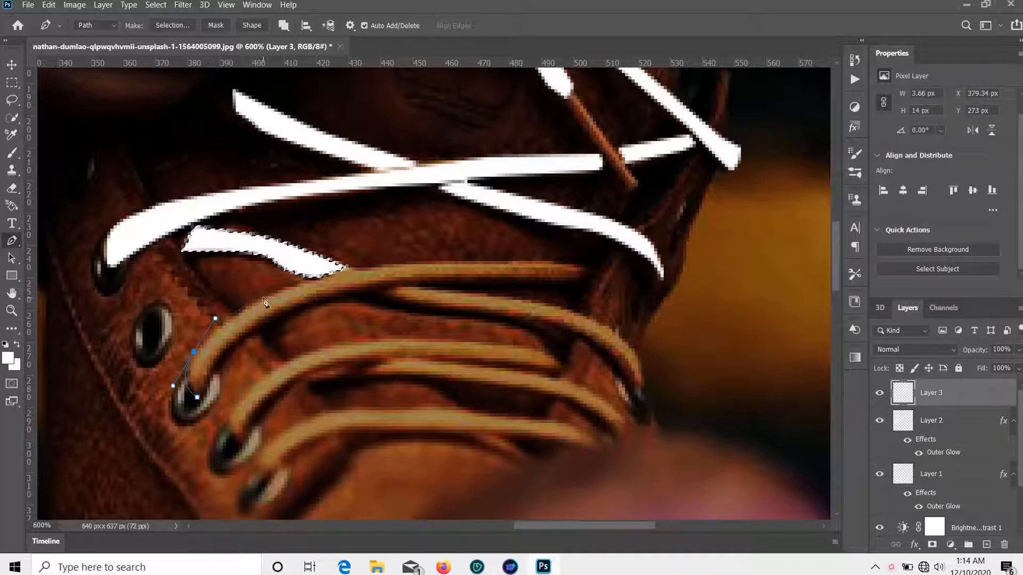
click(319, 274)
click(404, 261)
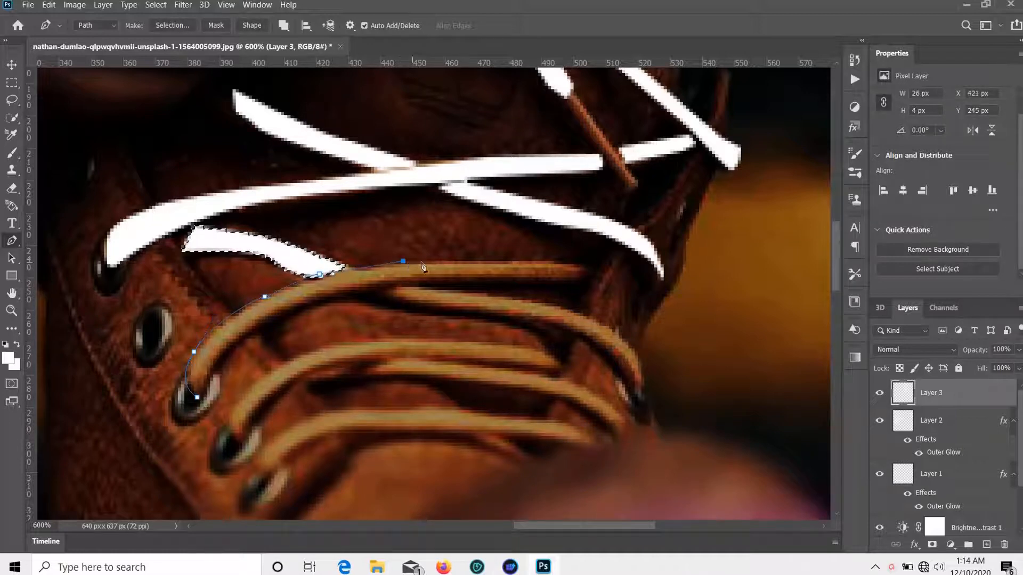
click(490, 261)
click(551, 261)
click(592, 264)
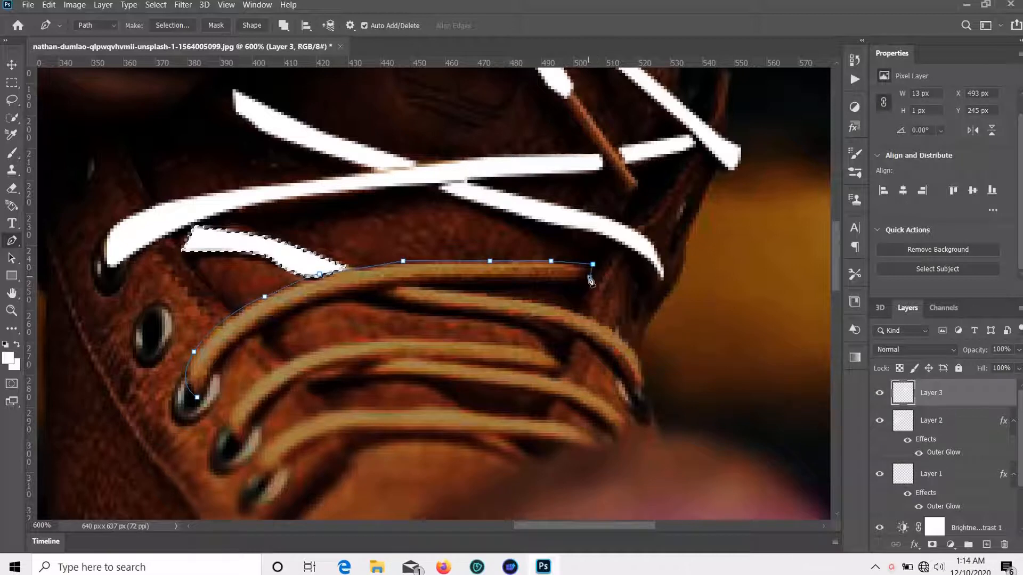
drag(464, 280, 453, 286)
drag(348, 290, 328, 299)
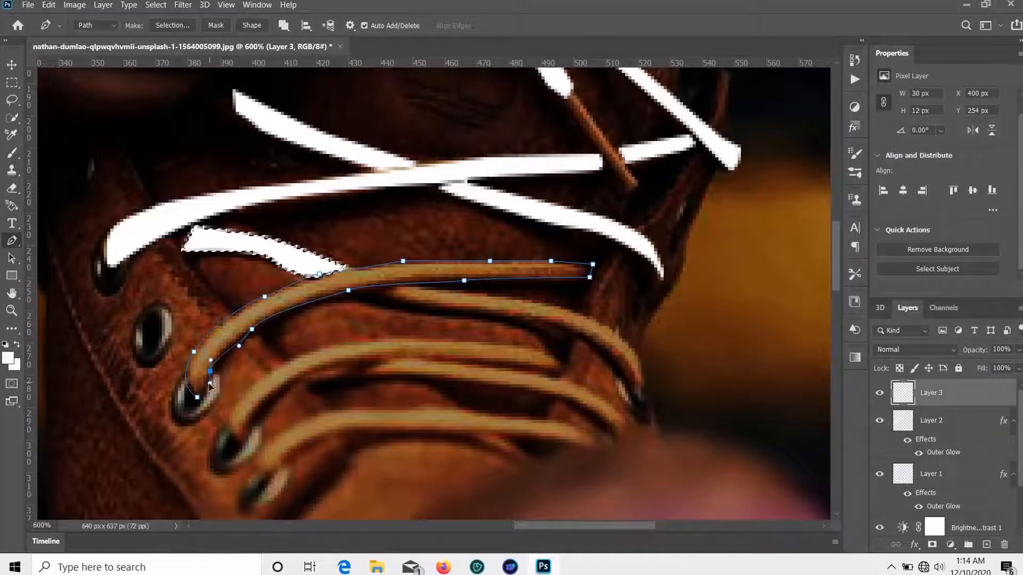
click(207, 391)
click(197, 397)
Step: Turn the long lace outline into a selection and Paint Bucket fill it white
right_click(206, 370)
click(294, 125)
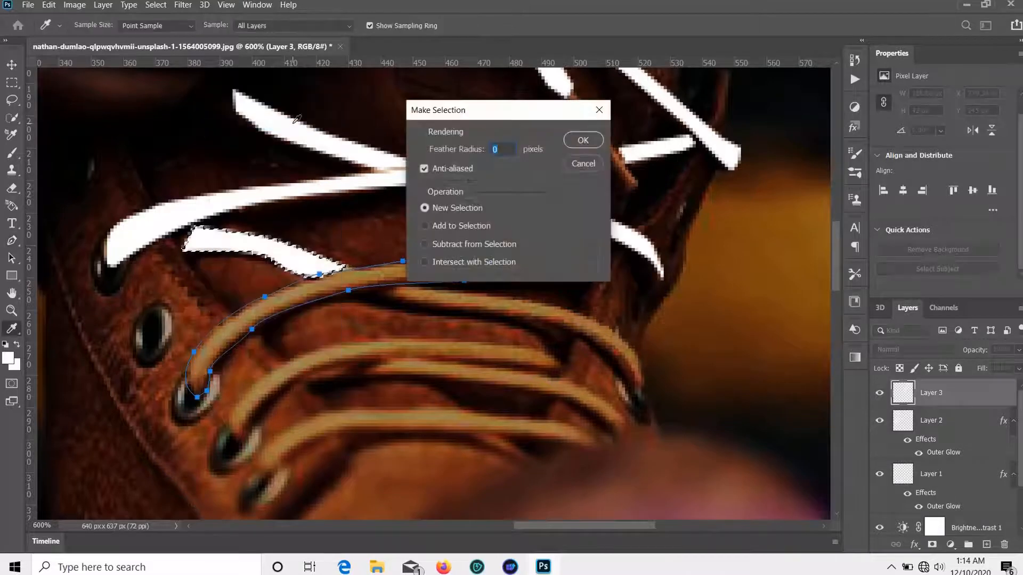
click(582, 140)
key(g)
click(293, 310)
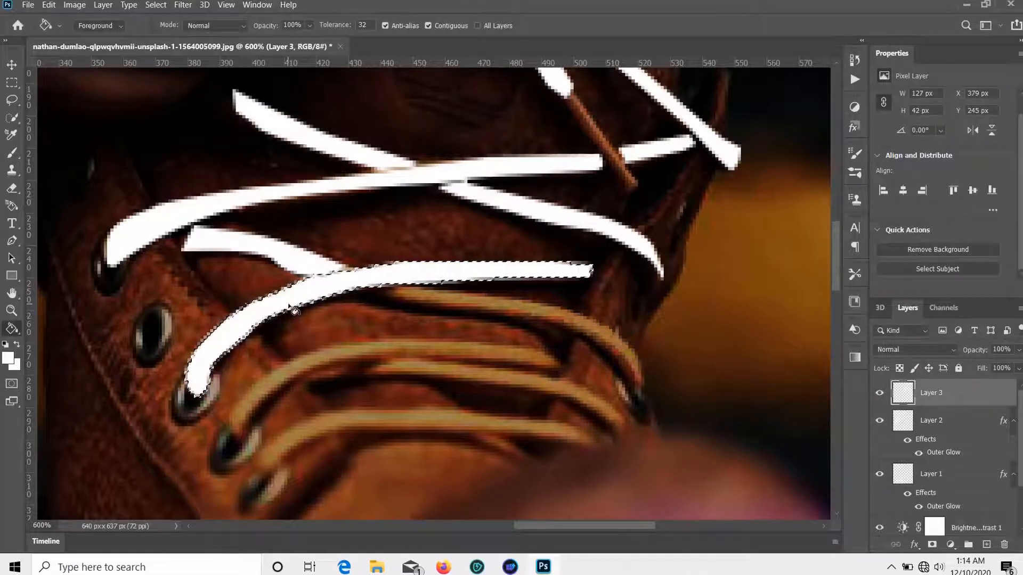
key(p)
Step: Trace a closed path around the next lace strand curving toward the right eyelet
scroll(442, 318, down, 2)
click(365, 258)
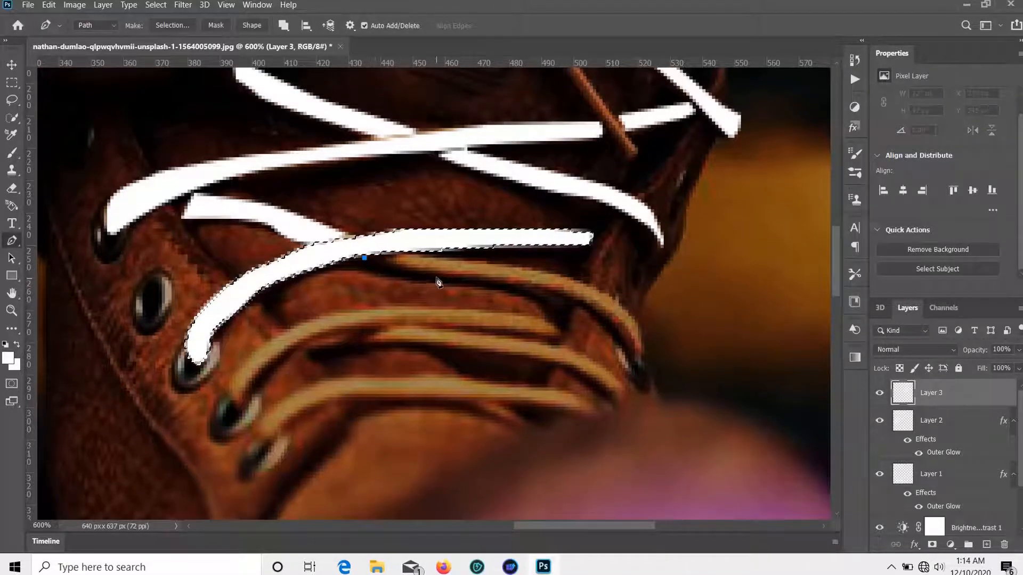
click(438, 277)
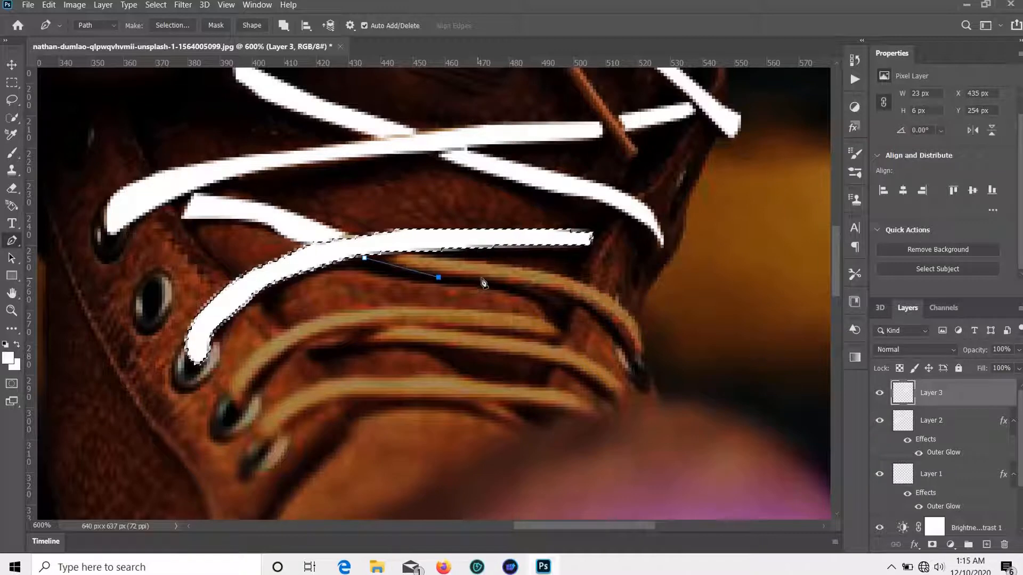
click(618, 342)
click(625, 352)
click(634, 365)
click(647, 349)
drag(622, 307, 617, 306)
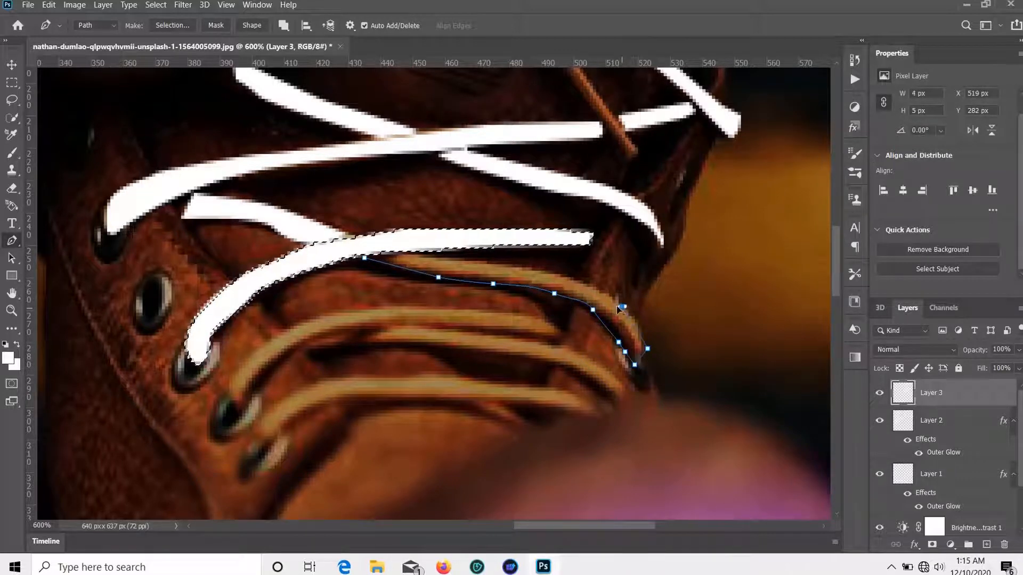
drag(567, 278, 563, 275)
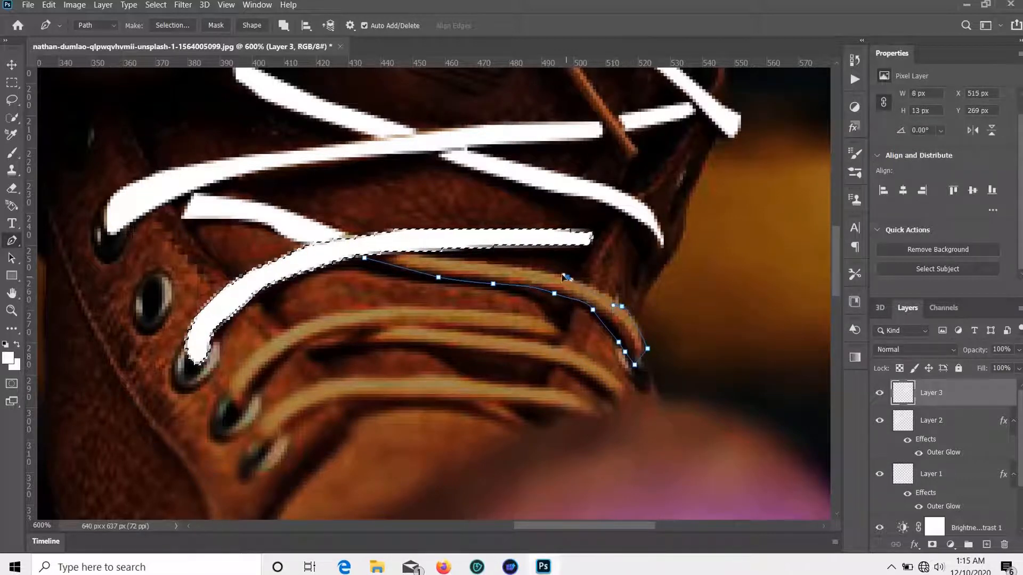
click(499, 264)
drag(457, 258, 440, 251)
click(365, 258)
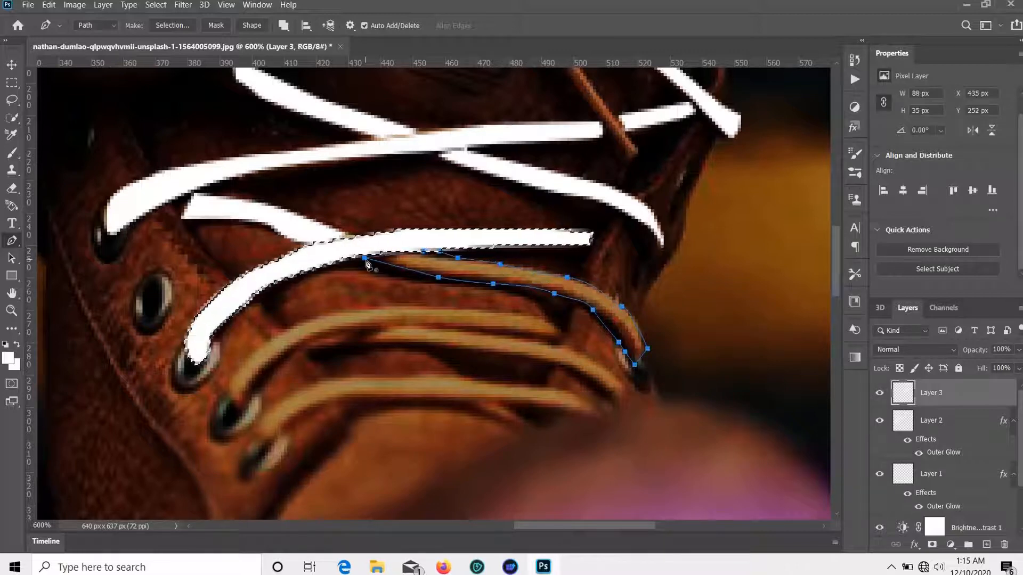
Step: Make a selection from that lace path and fill it white with the Paint Bucket
right_click(368, 259)
click(413, 310)
click(585, 137)
key(g)
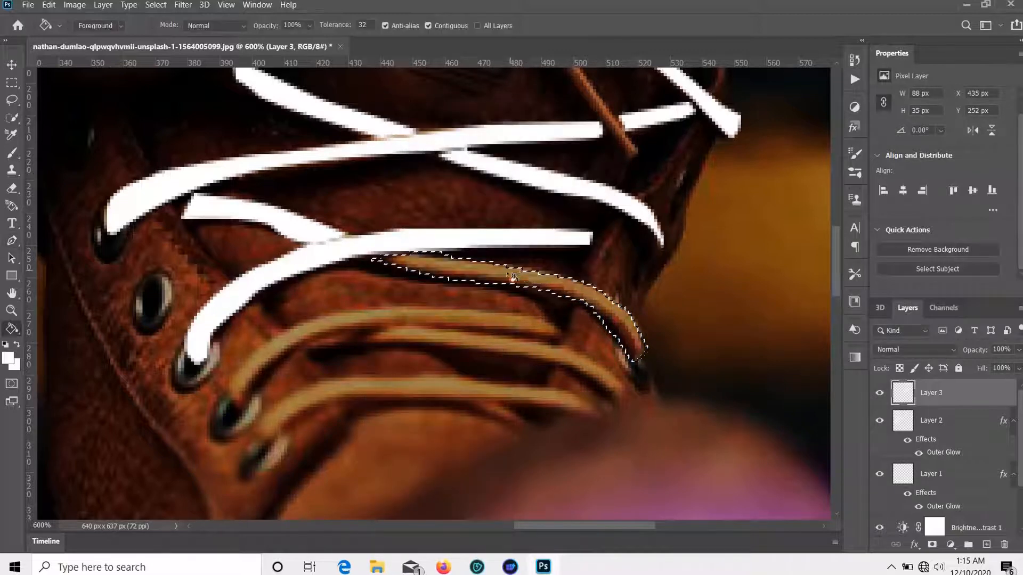
click(543, 282)
key(o)
key(p)
scroll(502, 292, down, 2)
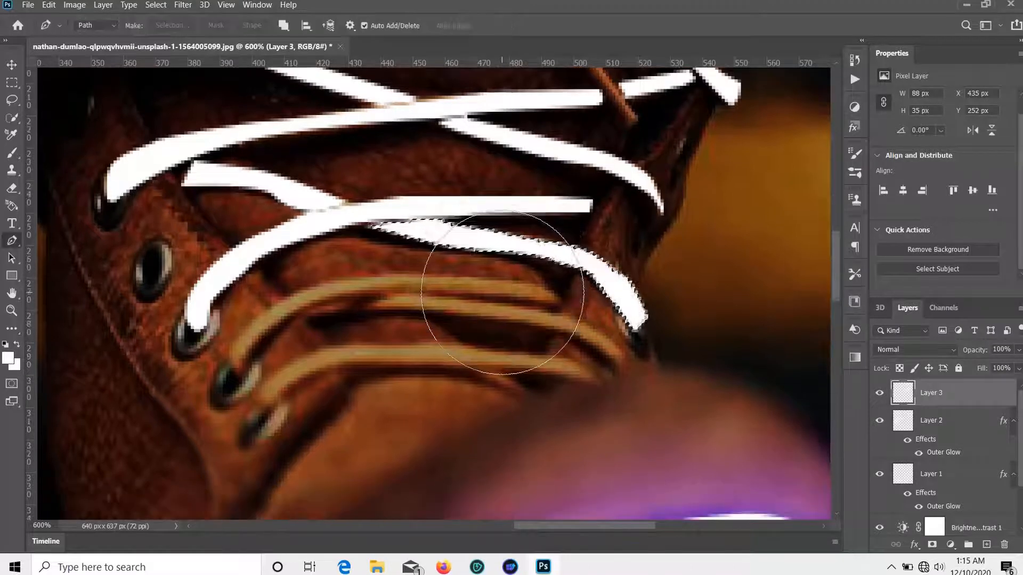
Step: Pen-trace a closed outline of the lace arcing rightward from the second eyelet
click(245, 350)
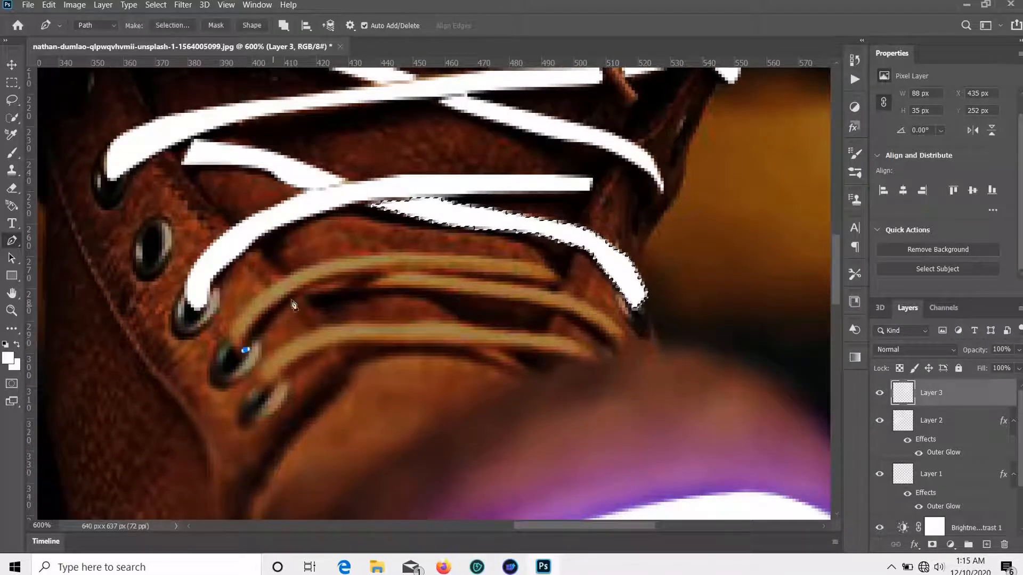
click(300, 288)
click(377, 272)
drag(464, 272, 486, 272)
click(522, 278)
drag(554, 285, 565, 278)
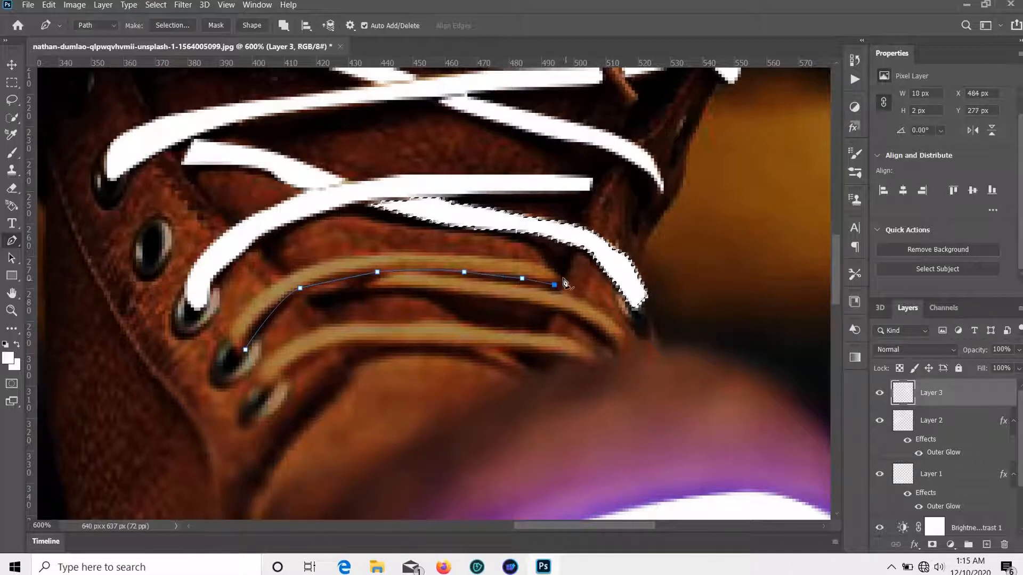
click(528, 259)
click(422, 252)
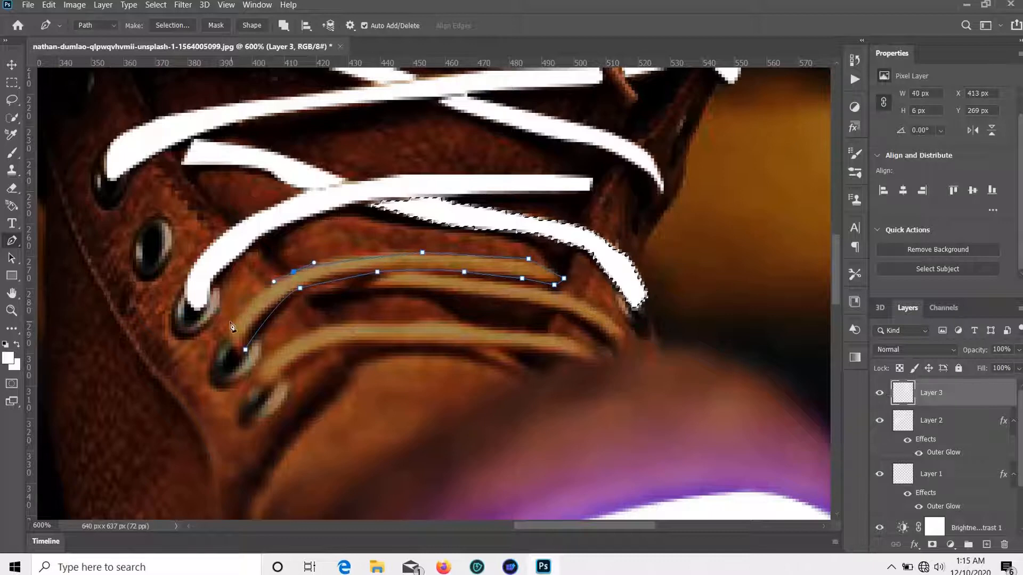
drag(229, 321, 251, 355)
click(246, 350)
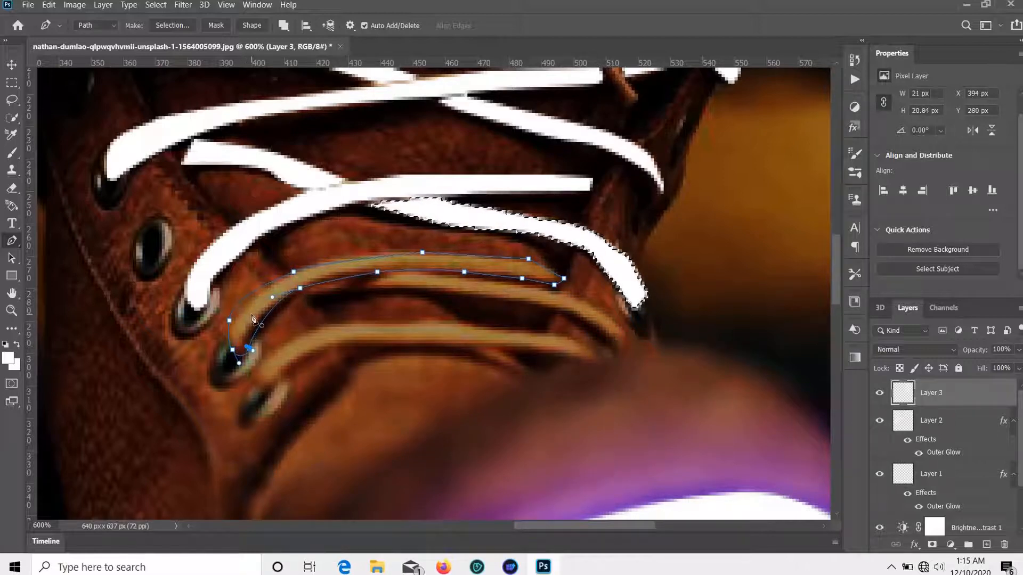
Step: Convert the second-eyelet lace path to a selection and fill it white
right_click(254, 342)
click(297, 91)
key(g)
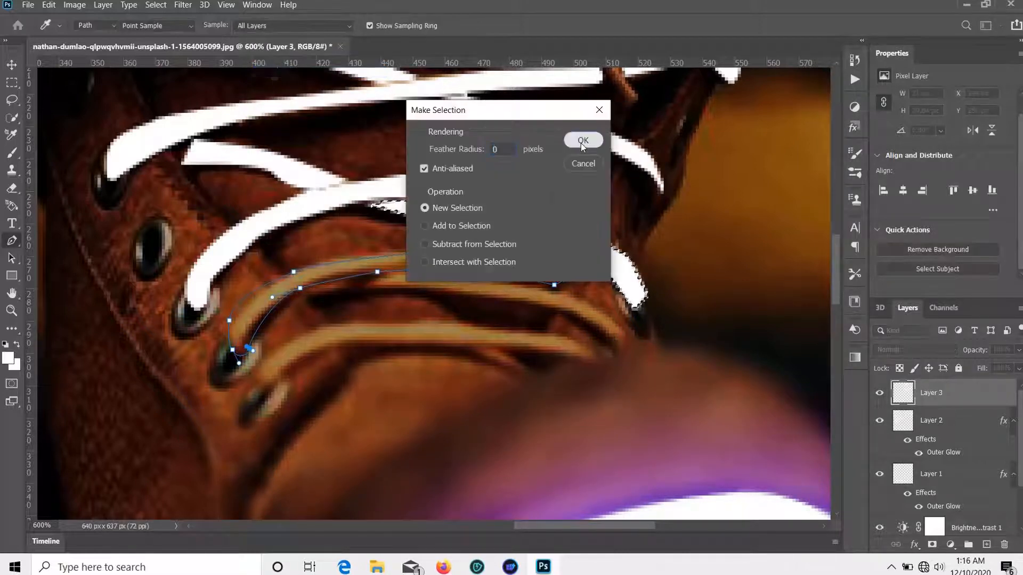
click(582, 140)
key(p)
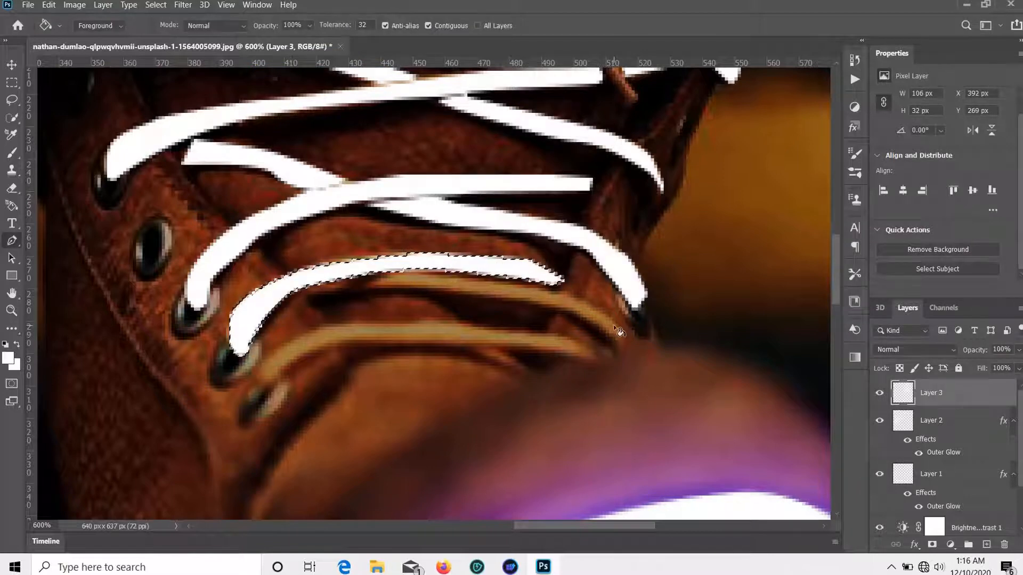
scroll(322, 308, down, 1)
Step: Finish the closed Pen outline around the next lace across the right boot
drag(330, 266, 358, 267)
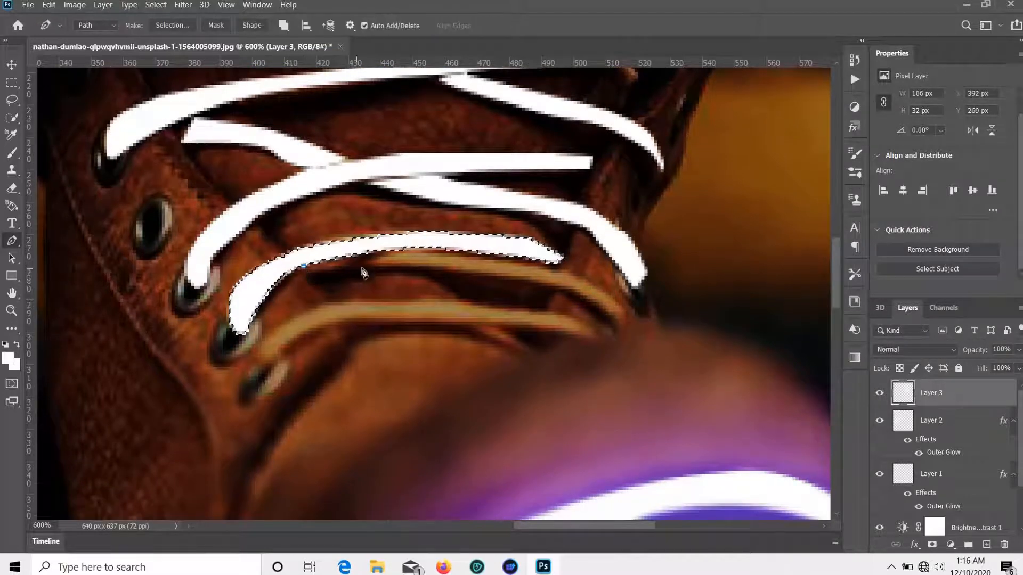
click(528, 279)
click(573, 292)
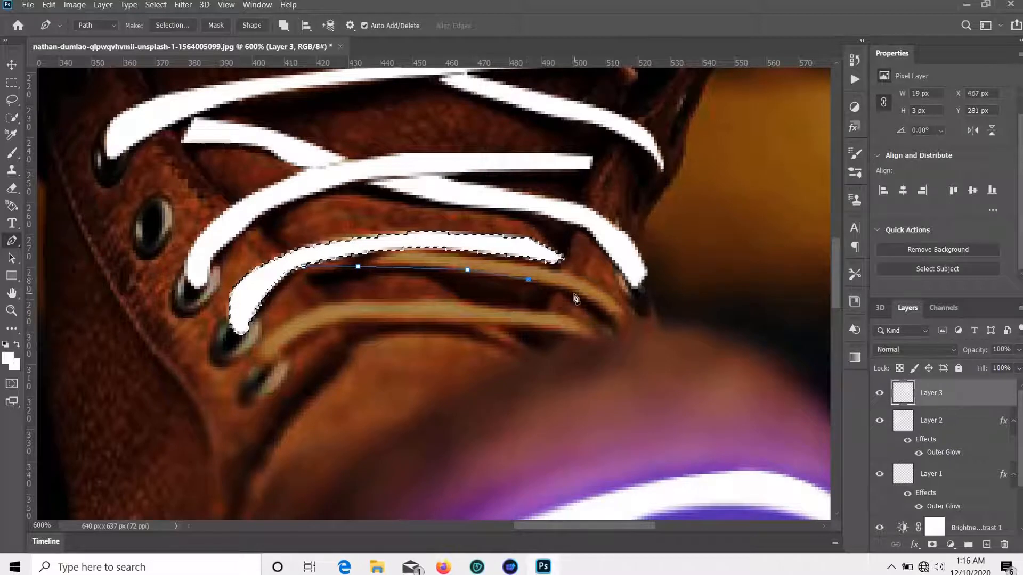
click(600, 312)
click(618, 324)
click(628, 309)
click(592, 283)
click(538, 263)
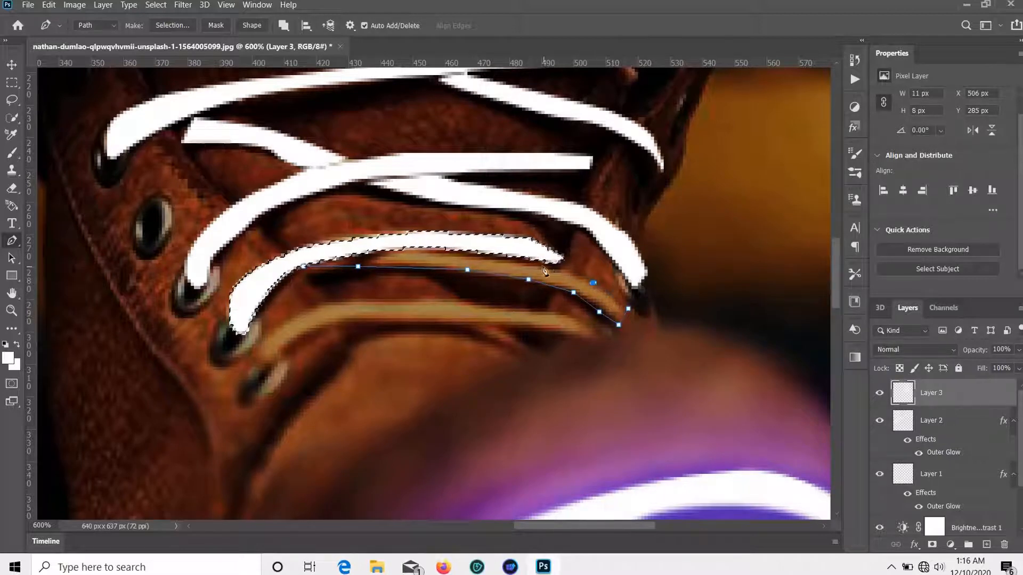
click(531, 261)
click(500, 256)
click(454, 254)
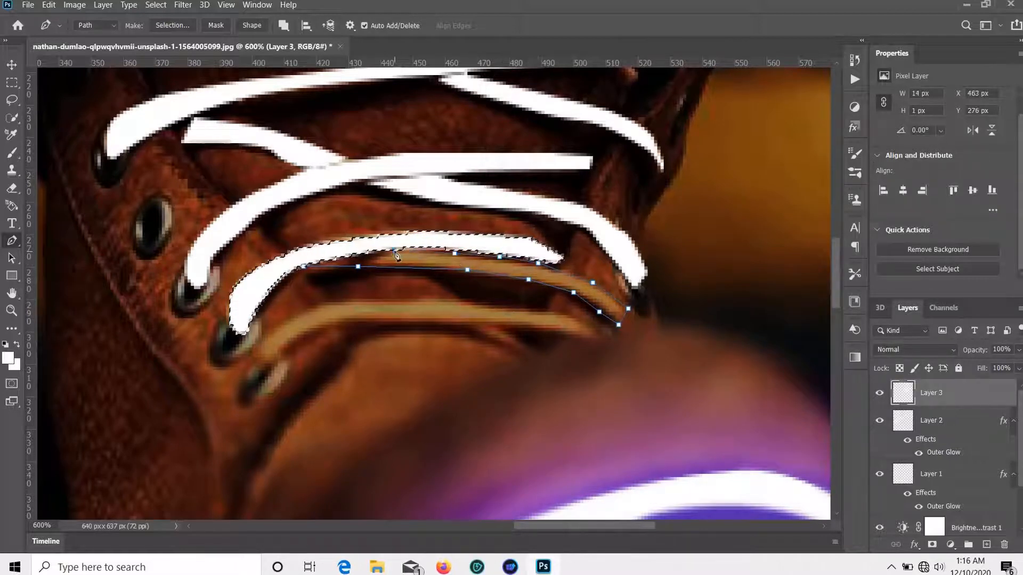
click(304, 266)
Step: Turn that lace path into a selection and fill it white
right_click(304, 266)
click(372, 311)
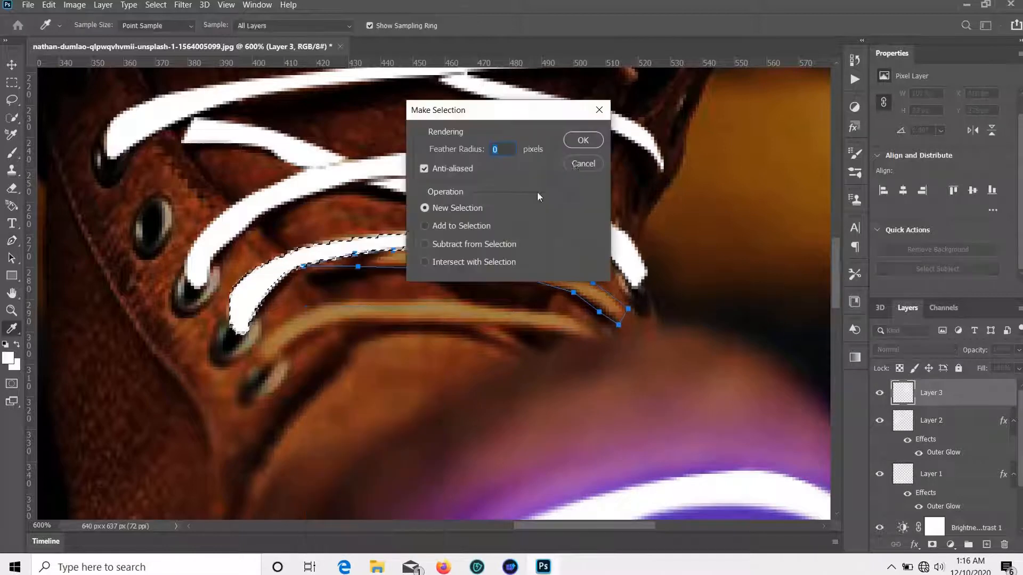
click(582, 139)
scroll(401, 236, down, 1)
key(alt+BackSpace)
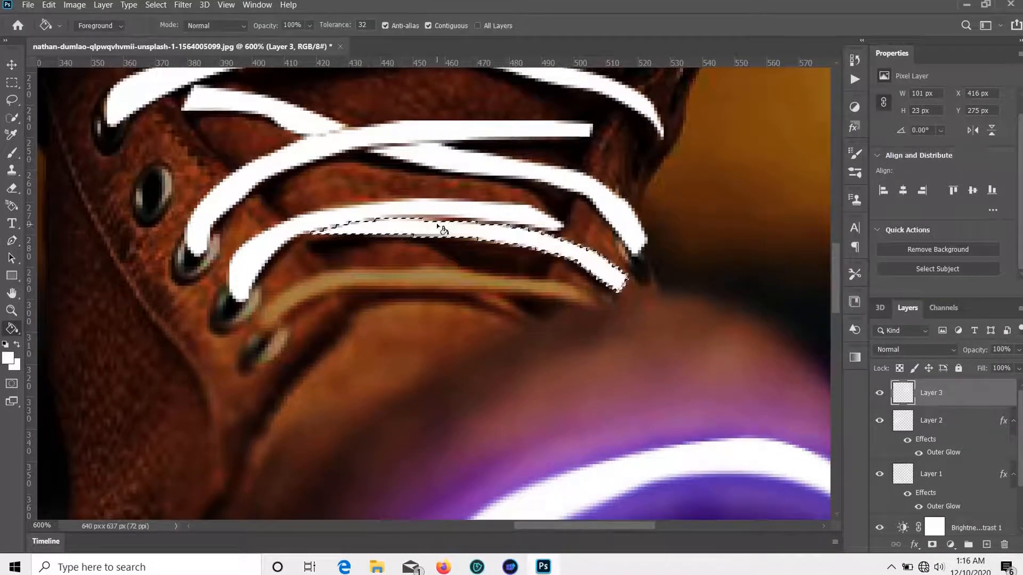
scroll(277, 301, down, 1)
Step: Trace a closed path around the lowest lace from the bottom eyelet across the boot
click(271, 299)
click(329, 257)
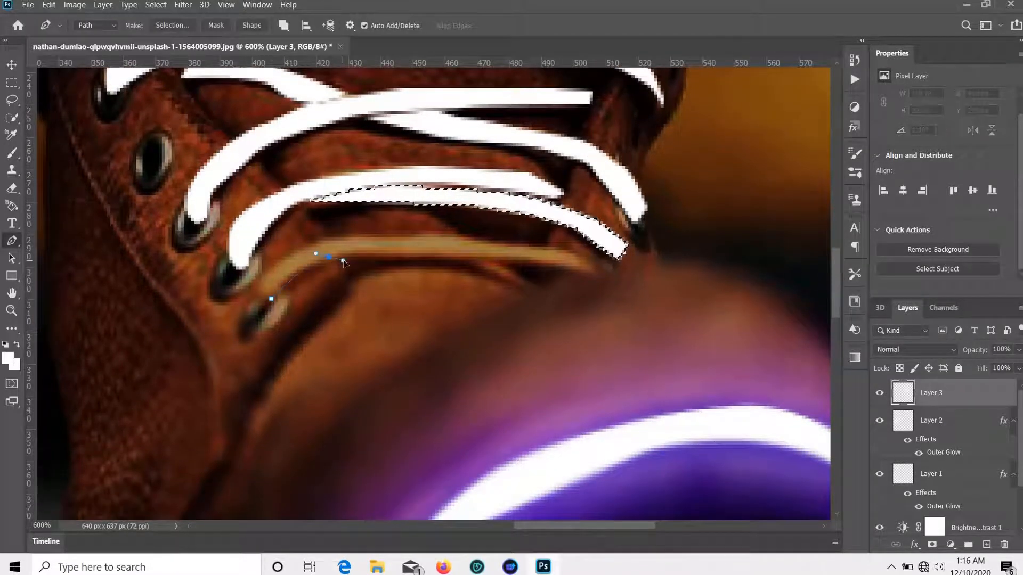
click(400, 257)
click(483, 256)
click(519, 260)
click(555, 263)
click(583, 272)
click(596, 270)
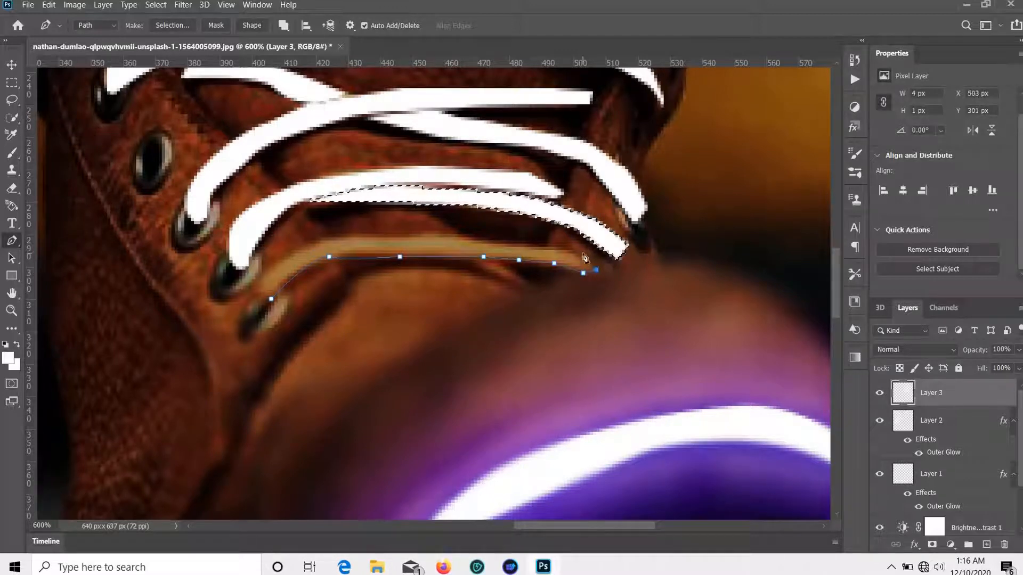
click(512, 241)
click(371, 234)
click(303, 247)
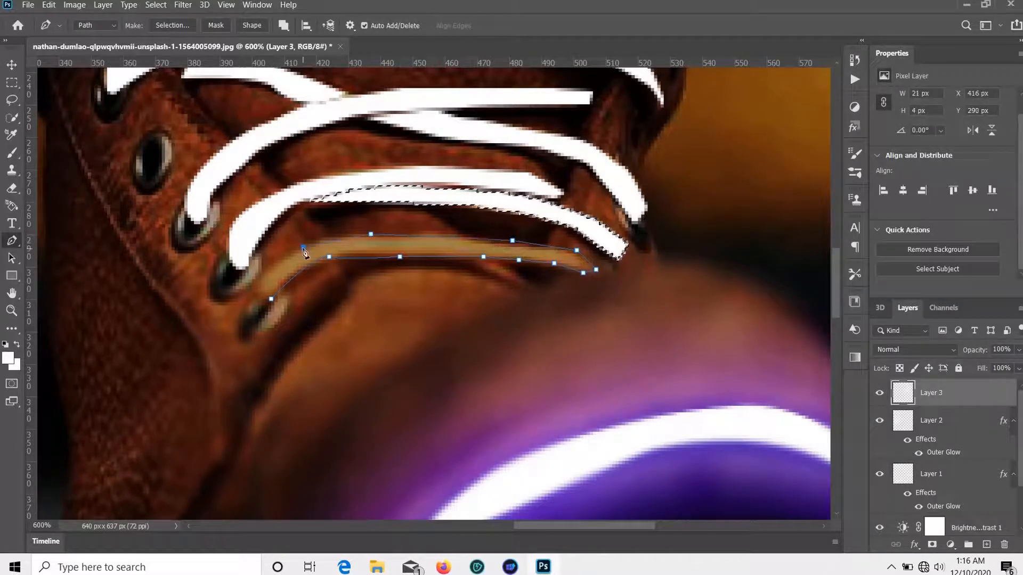
click(268, 270)
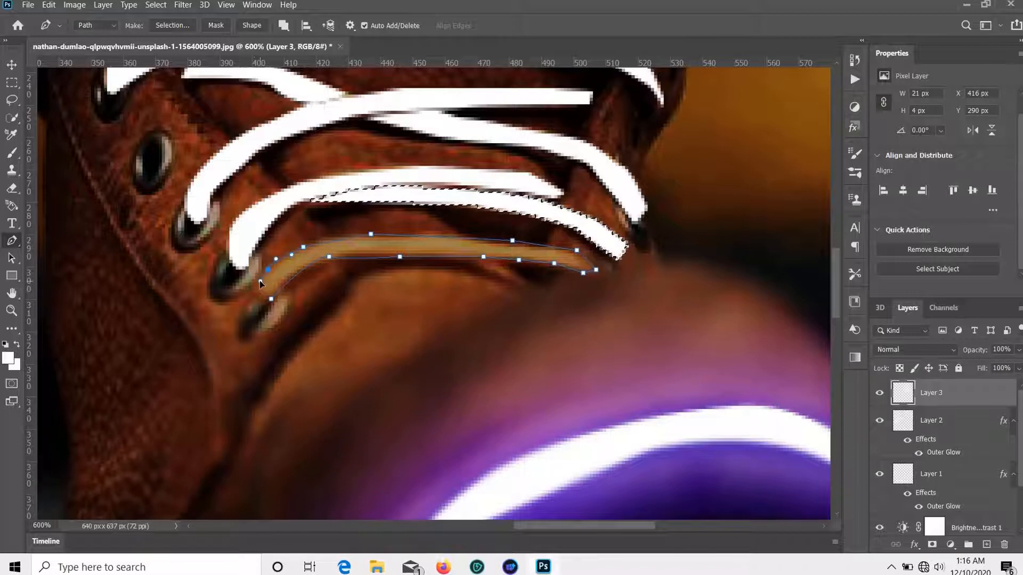
click(255, 292)
click(272, 298)
Step: Fill the lowest lace selection white, deselect, and zoom out to the whole image
right_click(278, 255)
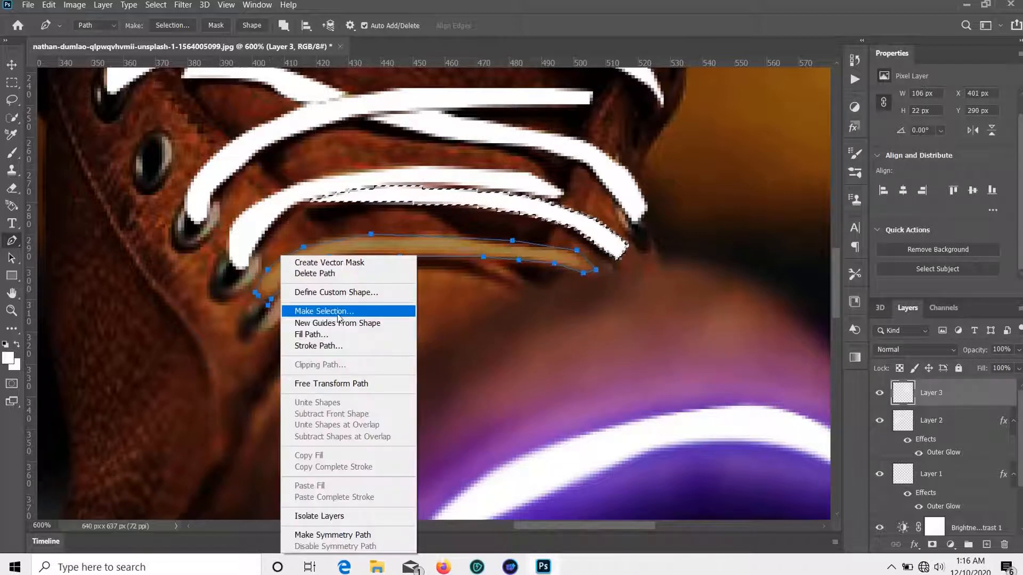
click(309, 311)
key(Return)
key(g)
click(514, 246)
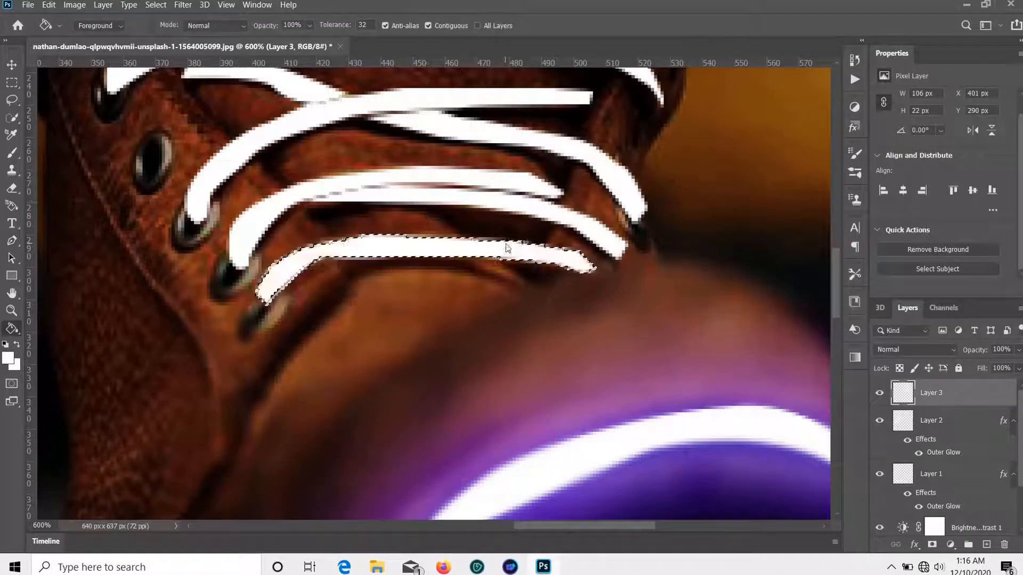
key(ctrl+d)
key(ctrl+minus)
key(ctrl+minus)
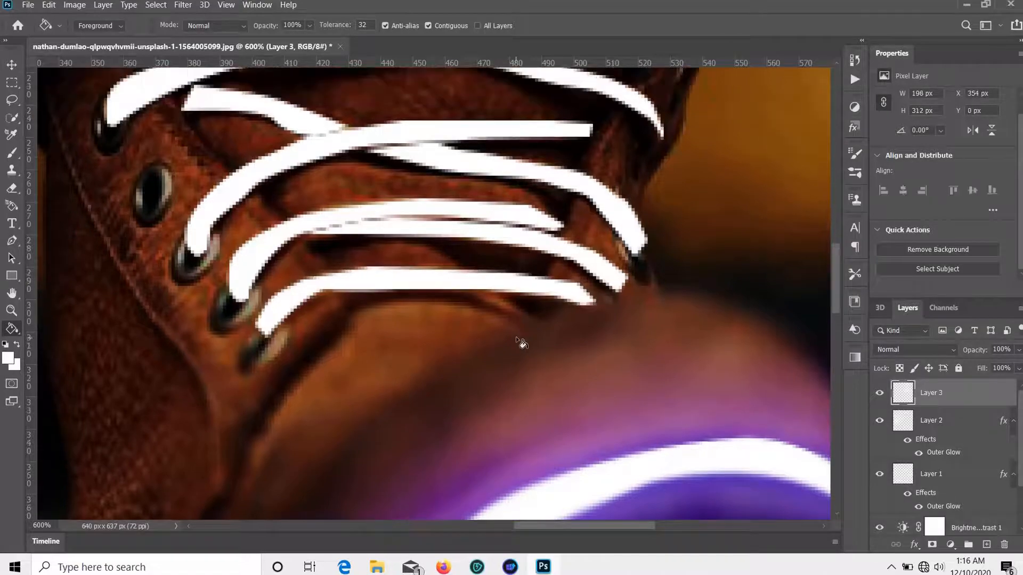
key(ctrl+minus)
key(ctrl+minus)
key(ctrl+minus)
key(ctrl+minus)
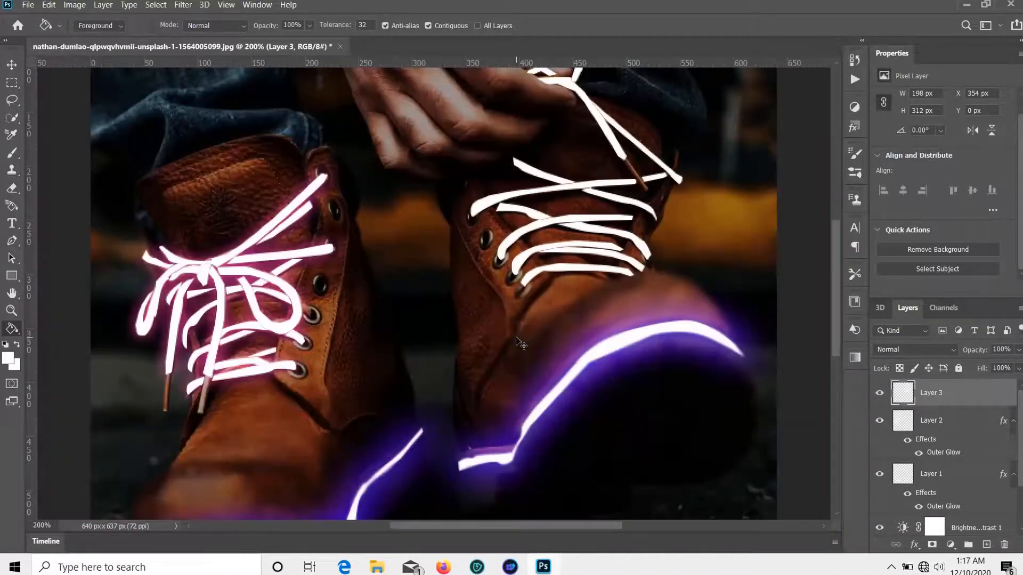
Step: Hide Layer 2's pink Outer Glow and pick the Blur tool from the extra tools
key(v)
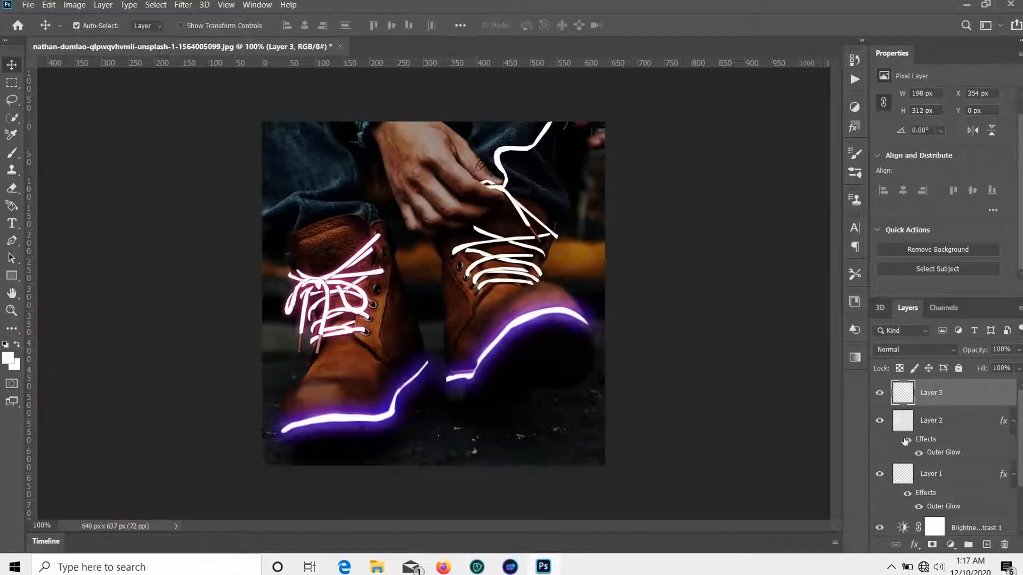
click(918, 453)
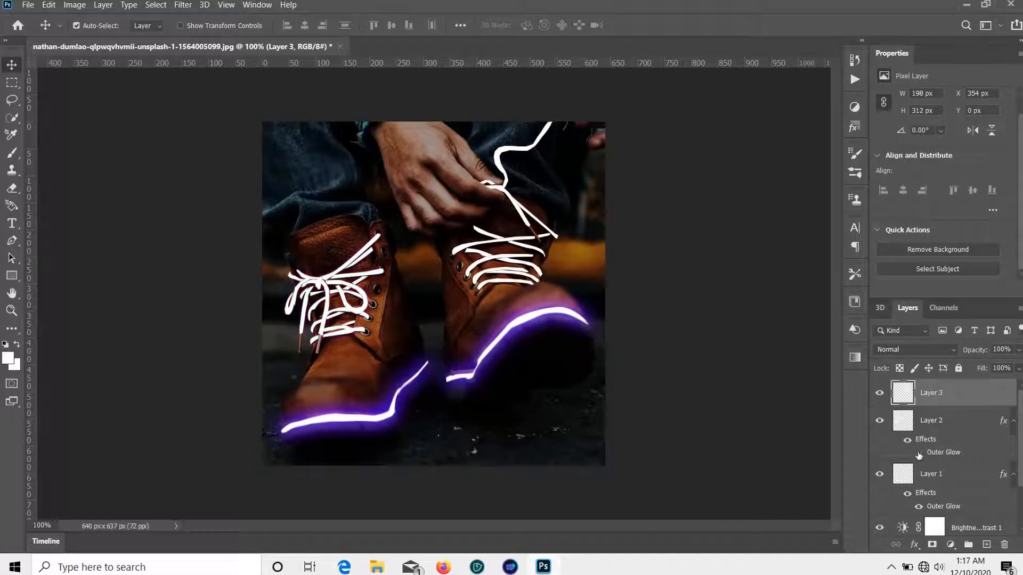
click(10, 330)
click(59, 389)
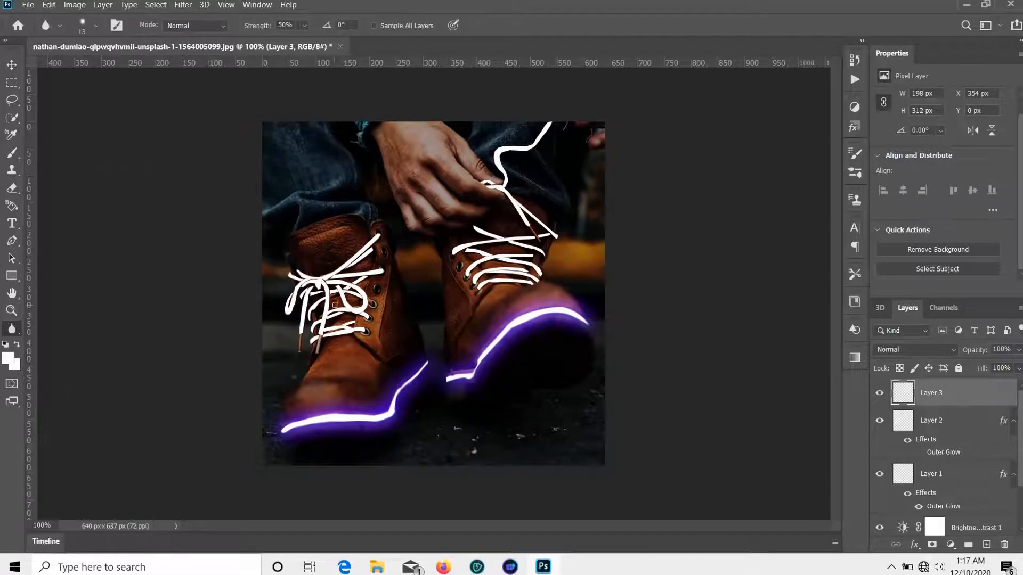
scroll(323, 302, up, 5)
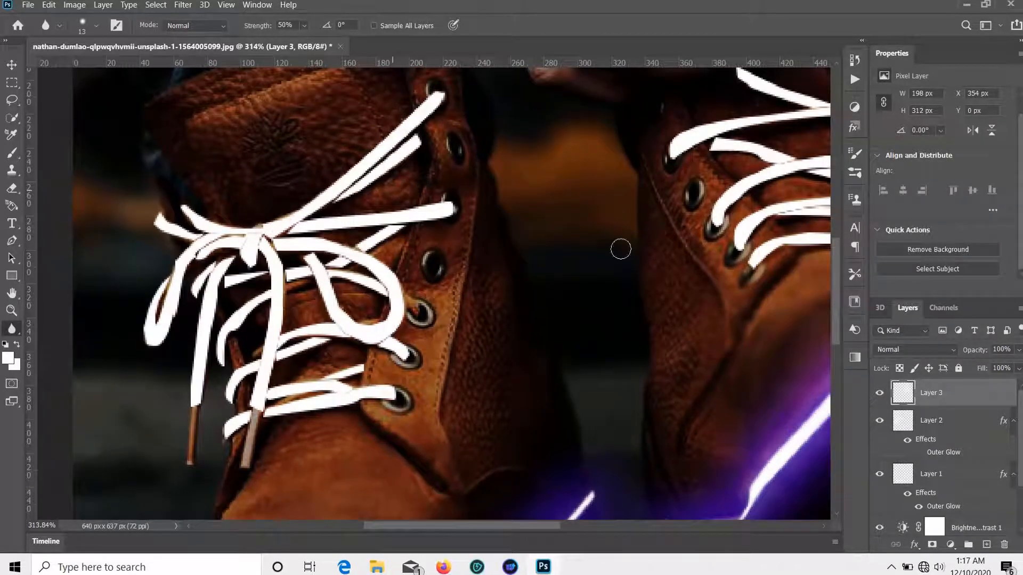
Step: On Layer 2, brush the Blur tool over the left boot's white laces, bow and loops
click(904, 416)
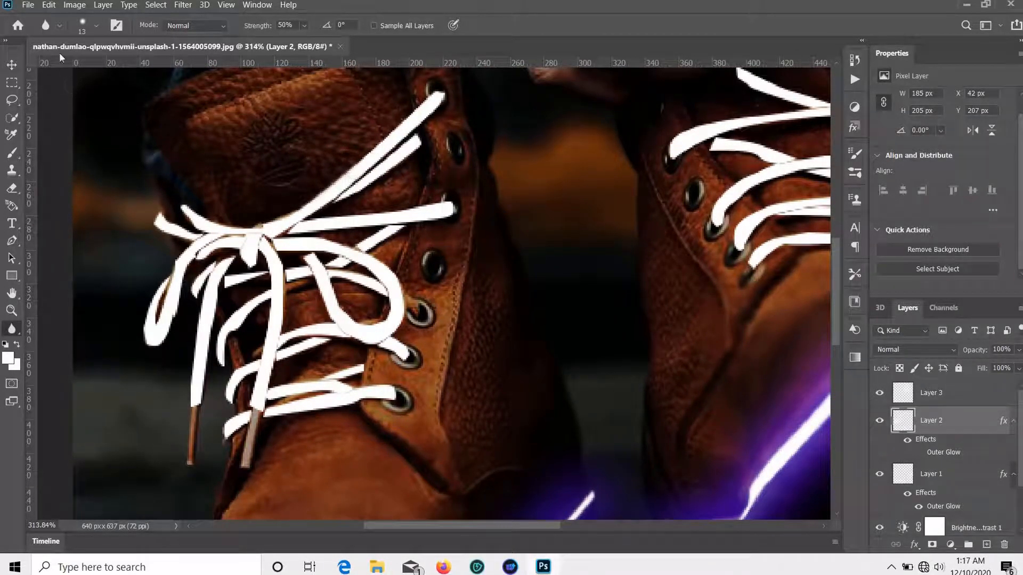
key(v)
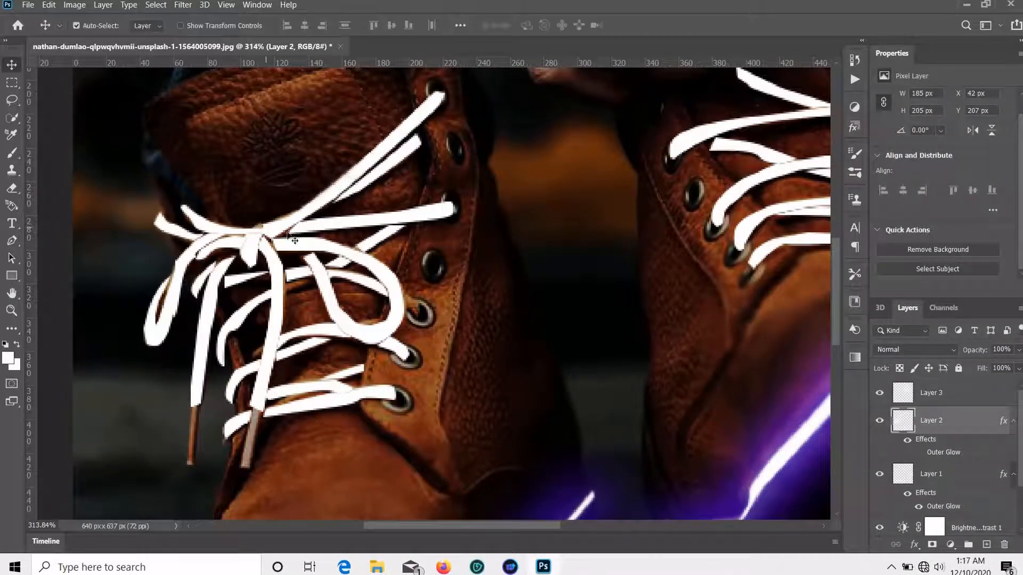
click(16, 332)
click(17, 326)
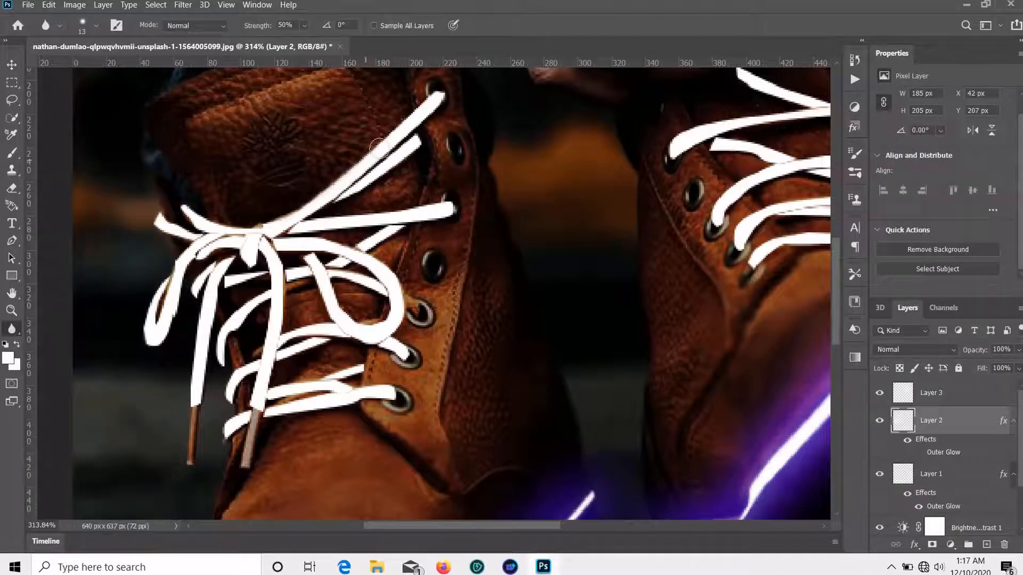
drag(443, 111, 346, 179)
mouse_move(411, 155)
mouse_down()
mouse_move(350, 190)
mouse_move(346, 210)
mouse_move(302, 212)
mouse_move(416, 215)
mouse_move(448, 204)
mouse_move(373, 227)
mouse_move(296, 228)
mouse_move(296, 240)
mouse_move(371, 255)
mouse_move(398, 324)
mouse_up()
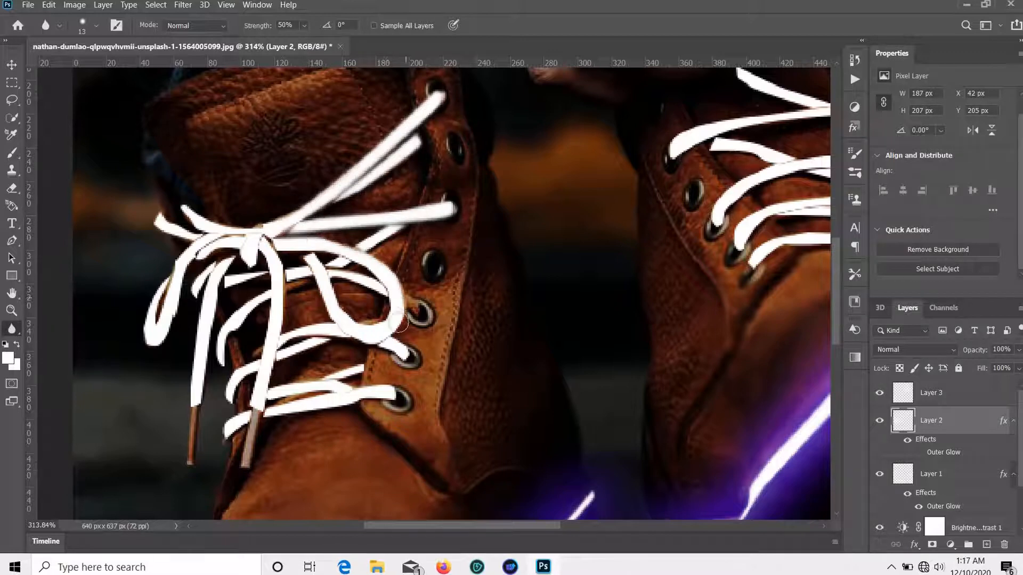
mouse_move(329, 316)
mouse_down()
mouse_move(293, 243)
mouse_move(353, 286)
mouse_move(332, 263)
mouse_move(355, 243)
mouse_up()
mouse_move(272, 311)
mouse_down()
mouse_move(262, 275)
mouse_move(230, 281)
mouse_move(208, 397)
mouse_up()
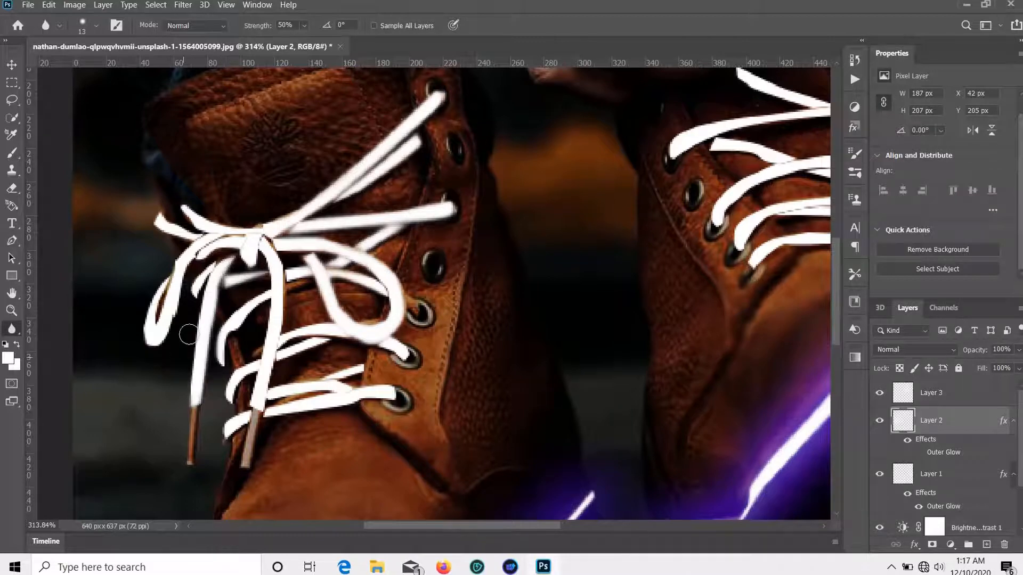
drag(210, 261, 181, 292)
mouse_move(162, 337)
mouse_down()
mouse_move(144, 314)
mouse_move(205, 217)
mouse_move(227, 213)
mouse_up()
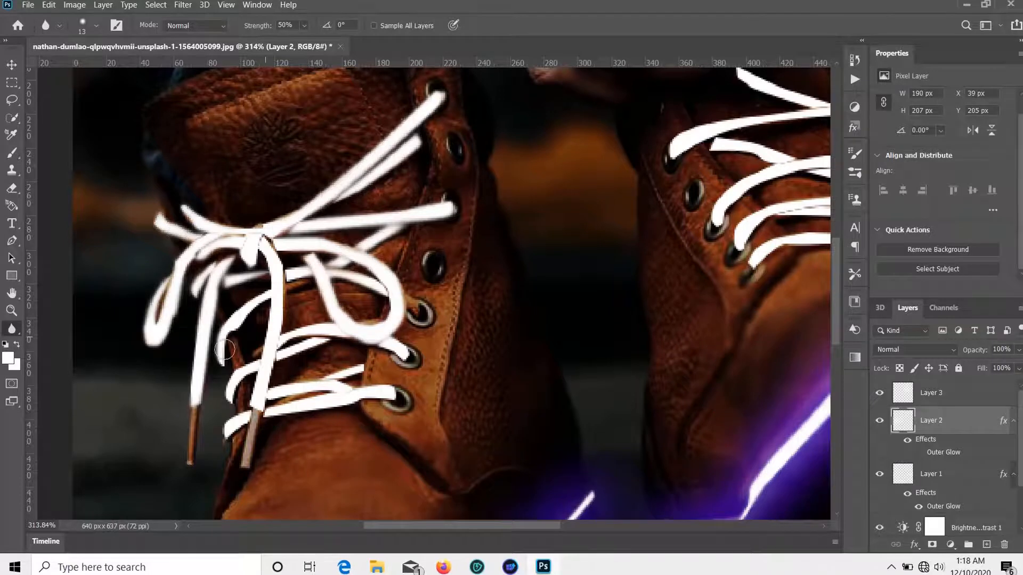
drag(225, 350, 255, 290)
drag(328, 335, 257, 365)
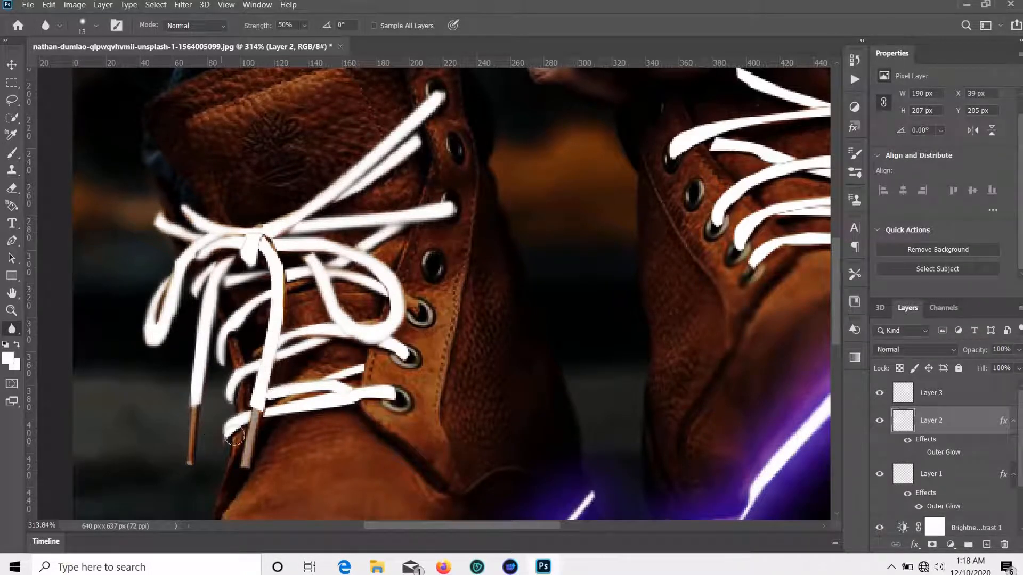
Step: Re-enable Layer 2's Outer Glow, then bring the right boot into view with Layer 3 active
scroll(833, 445, down, 2)
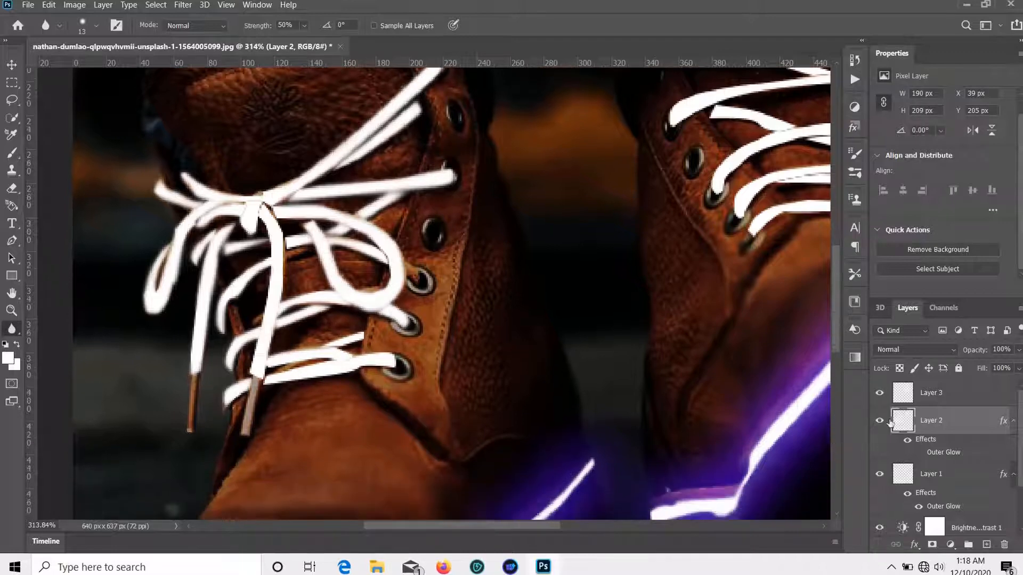
click(918, 453)
scroll(432, 321, up, 1)
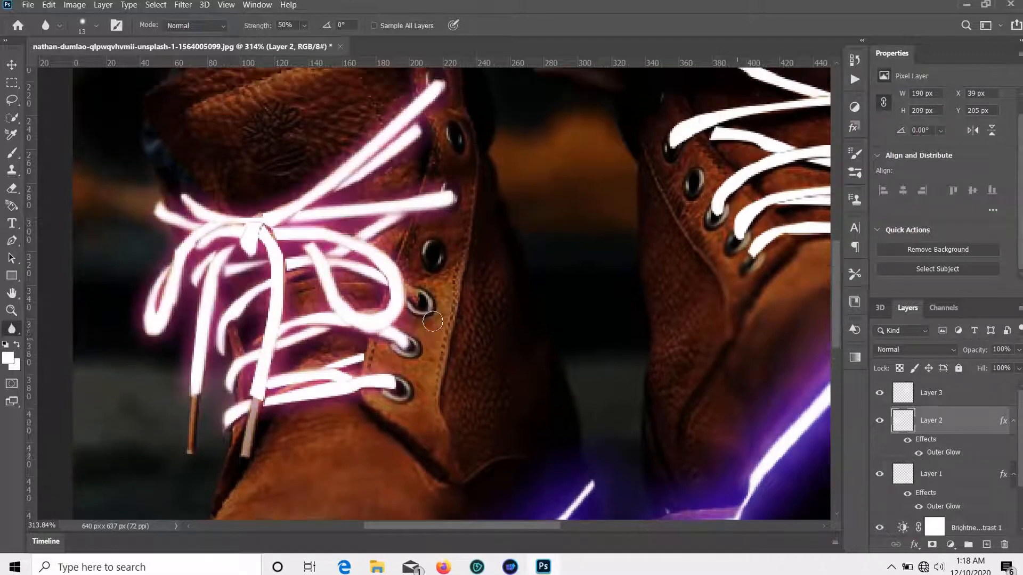
drag(775, 321, 655, 352)
drag(697, 296, 450, 436)
click(941, 395)
Step: Blur Layer 3's white lace edges beside and below the hand and at the boot's top
scroll(486, 235, up, 10)
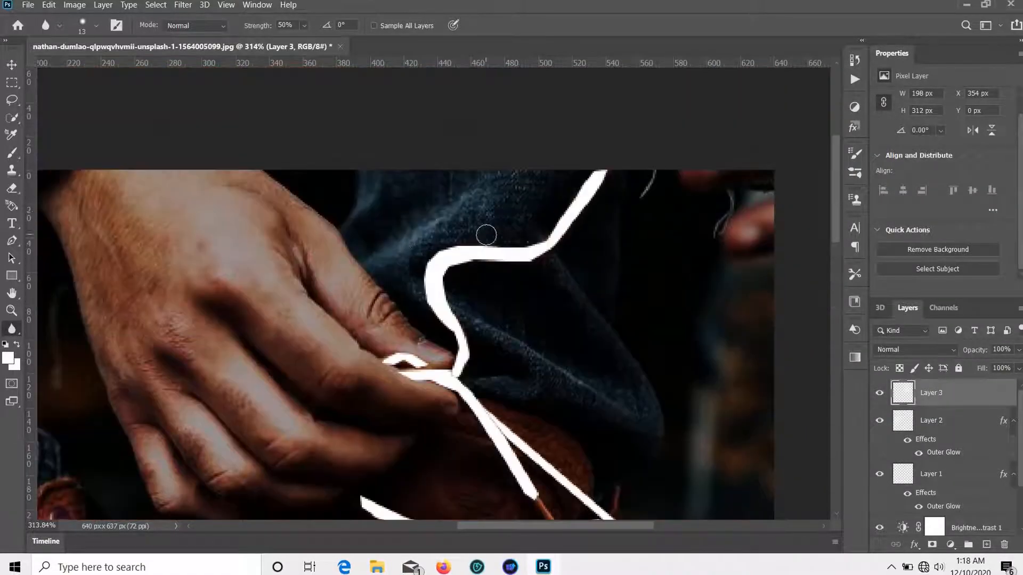
mouse_move(539, 235)
mouse_down()
mouse_move(578, 191)
mouse_move(420, 287)
mouse_move(422, 368)
mouse_up()
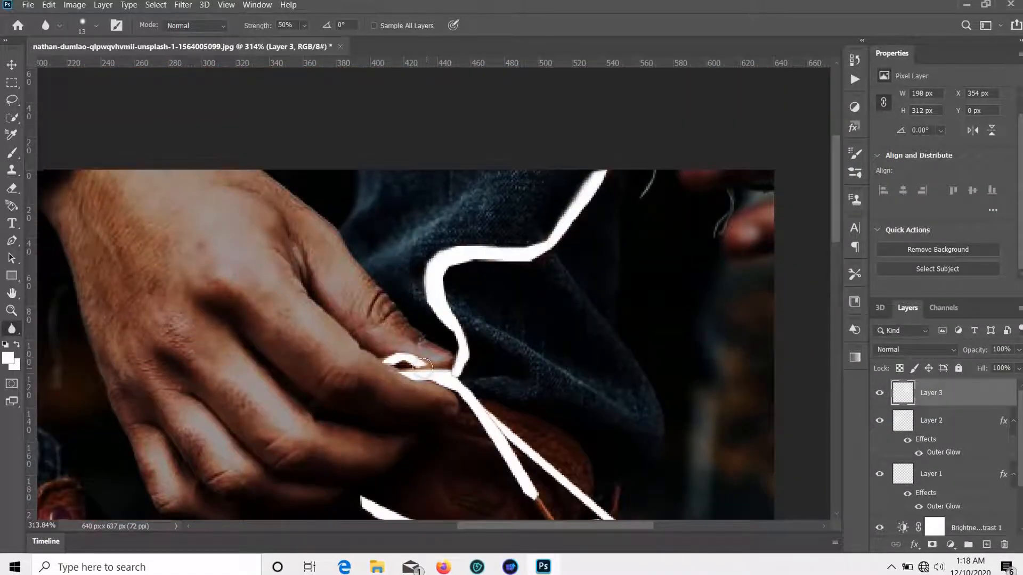
scroll(457, 384, down, 2)
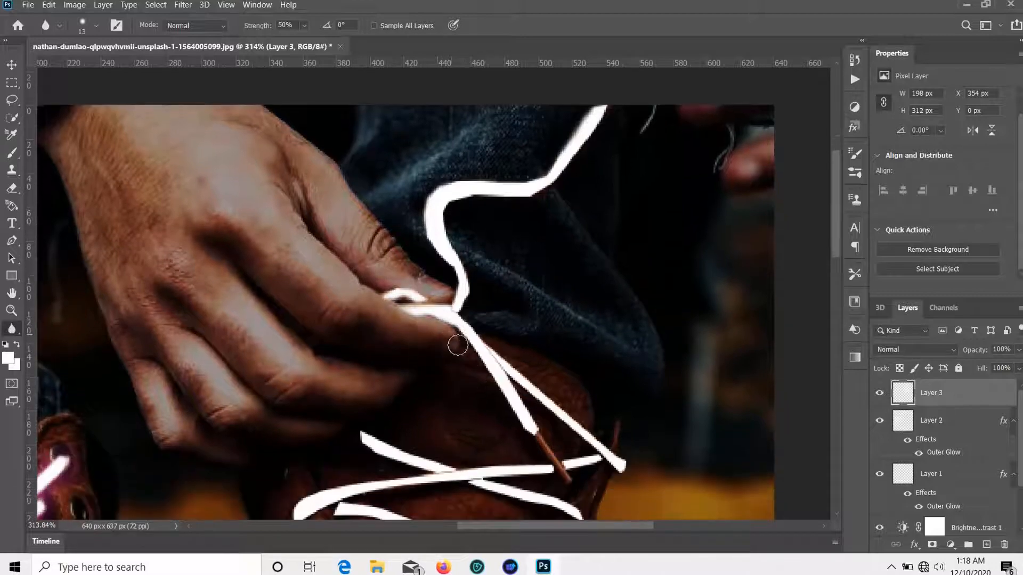
drag(480, 373, 458, 334)
mouse_move(555, 393)
mouse_down()
mouse_move(642, 454)
mouse_move(553, 421)
mouse_move(651, 466)
mouse_up()
scroll(615, 349, down, 2)
scroll(473, 138, down, 5)
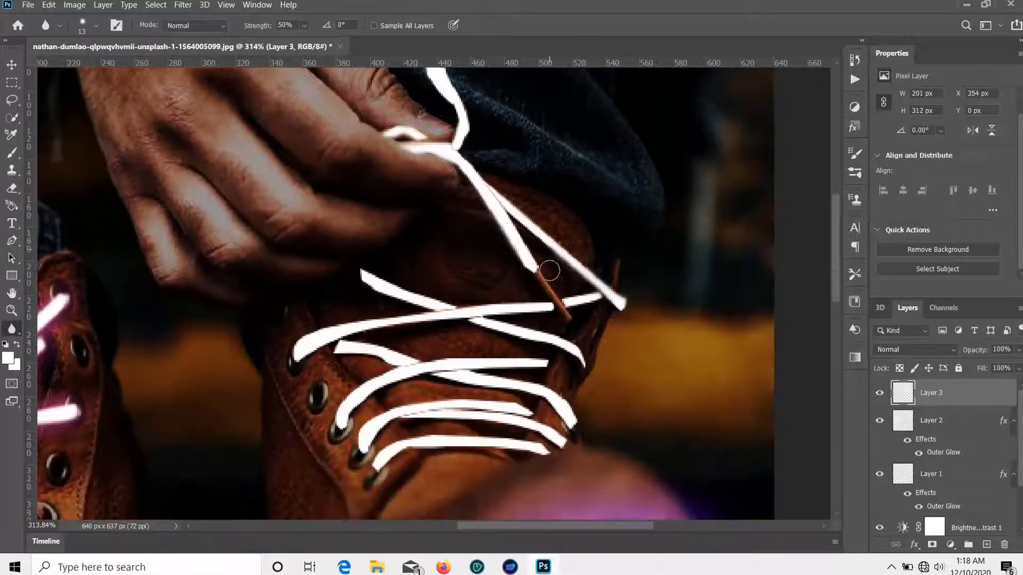
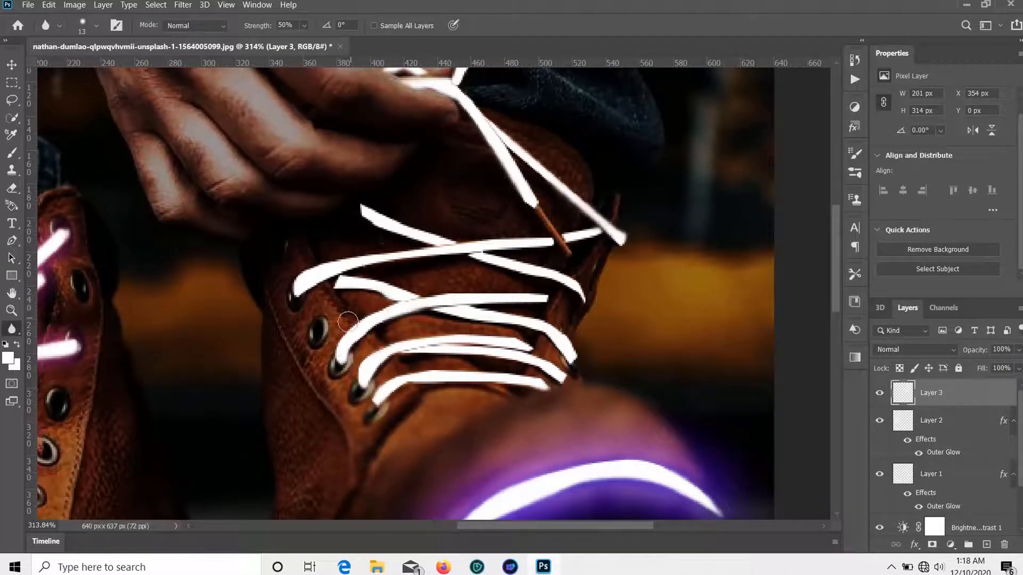
Step: Blur the tip and lower edges of the right boot's white laces on Layer 3
mouse_move(350, 301)
mouse_down()
mouse_move(360, 288)
mouse_move(277, 313)
mouse_up()
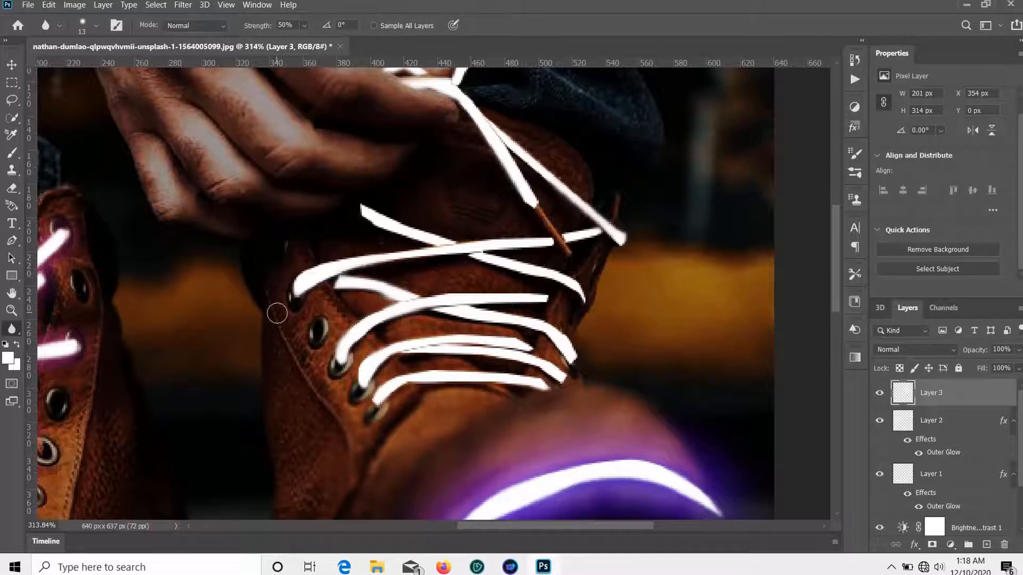
drag(490, 270, 614, 309)
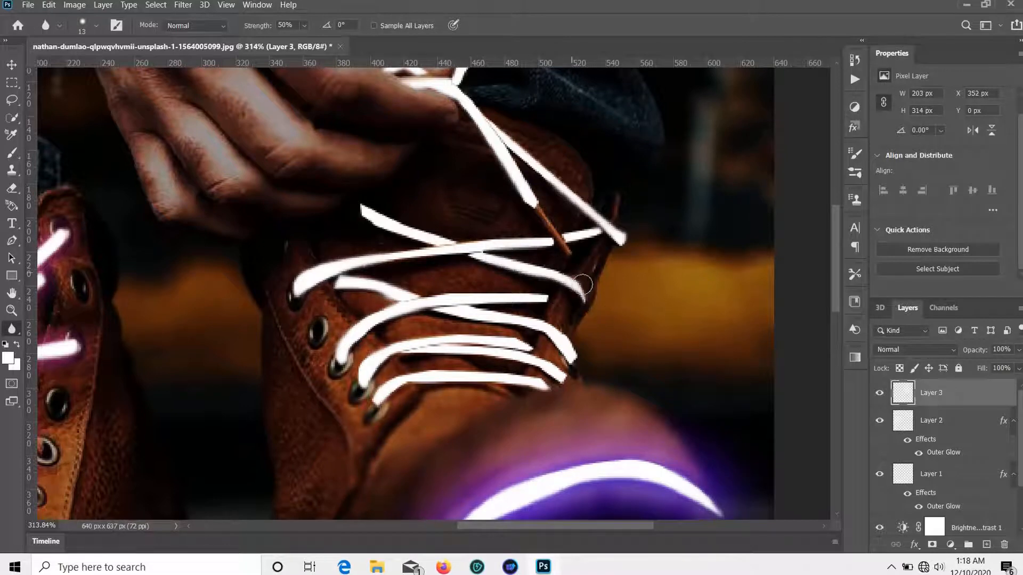
scroll(582, 309, down, 1)
mouse_move(555, 290)
mouse_down()
mouse_move(446, 269)
mouse_move(578, 303)
mouse_move(560, 298)
mouse_move(595, 341)
mouse_move(537, 321)
mouse_move(583, 343)
mouse_up()
scroll(584, 362, up, 5)
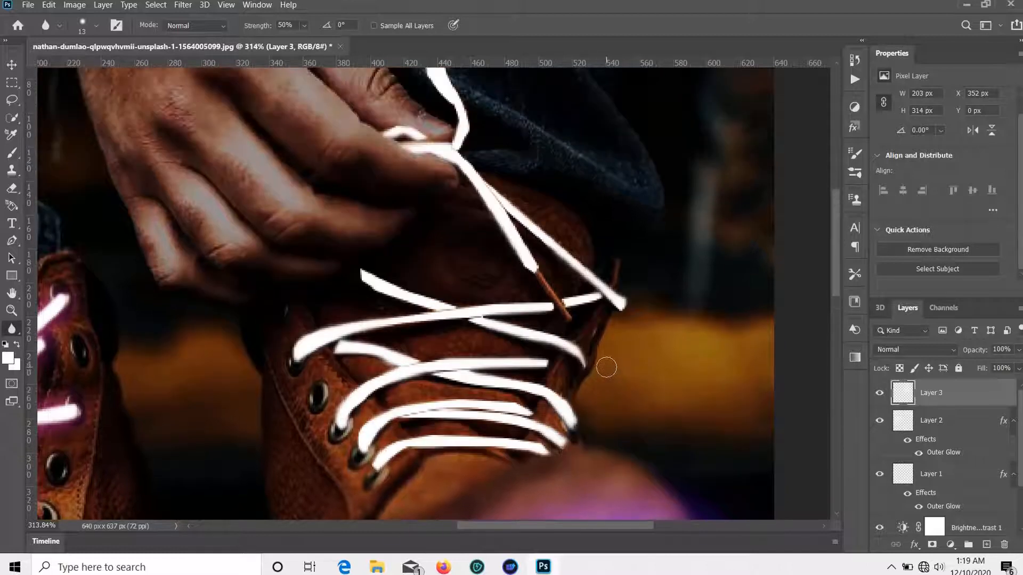
Step: Try an Outer Glow on Layer 3 with a wider spread, then cancel it
click(950, 544)
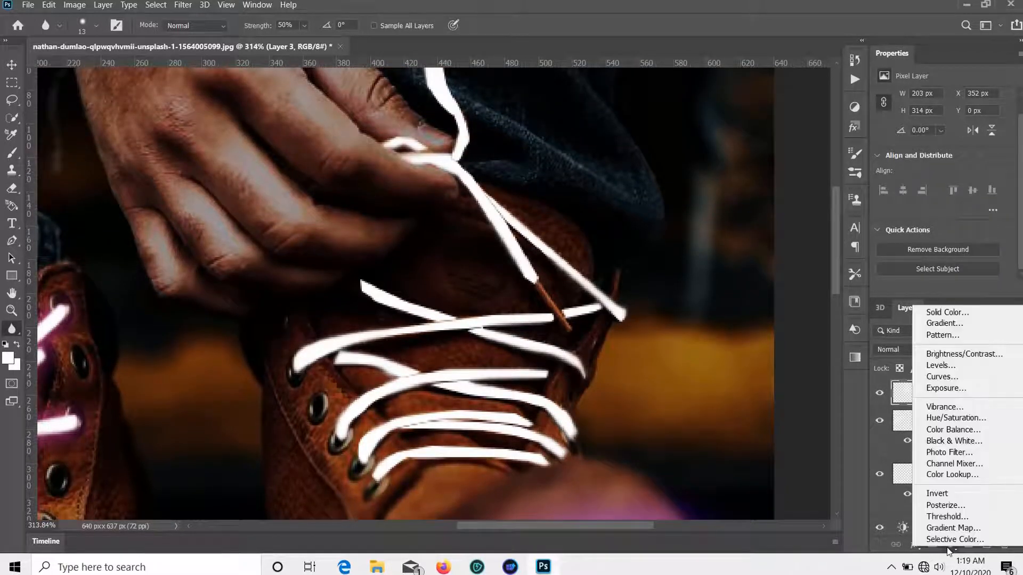
click(915, 545)
click(914, 545)
click(942, 526)
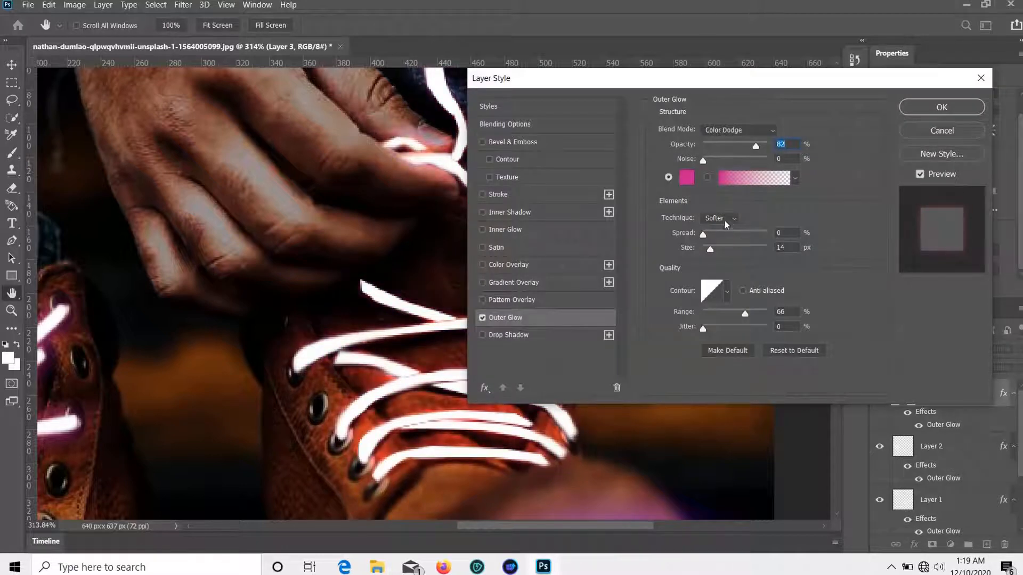
drag(703, 234, 703, 233)
click(942, 130)
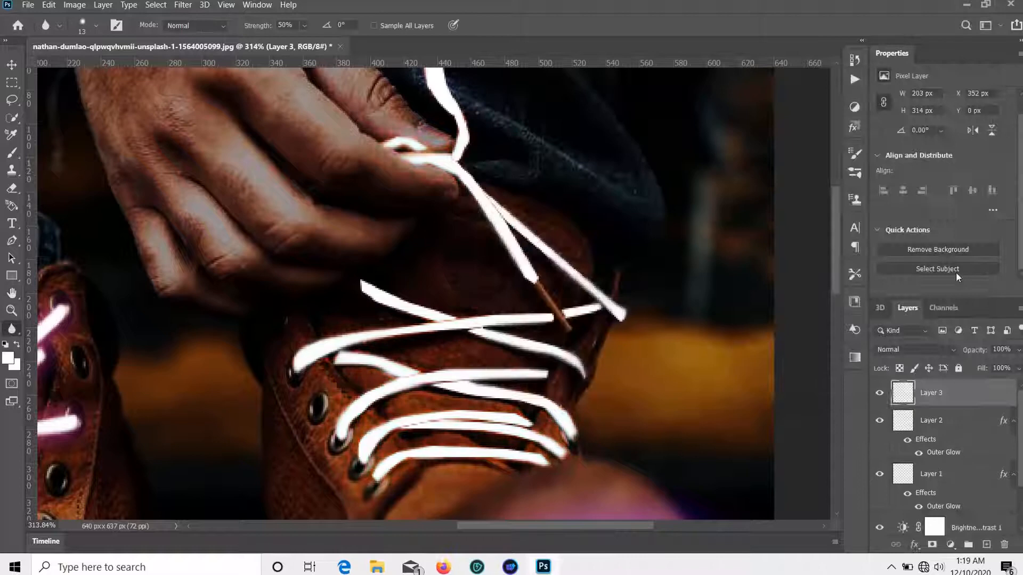
Step: Give Layer 3 a pink Outer Glow (Screen, 83% opacity, 14 px size), then zoom out
click(915, 545)
click(936, 538)
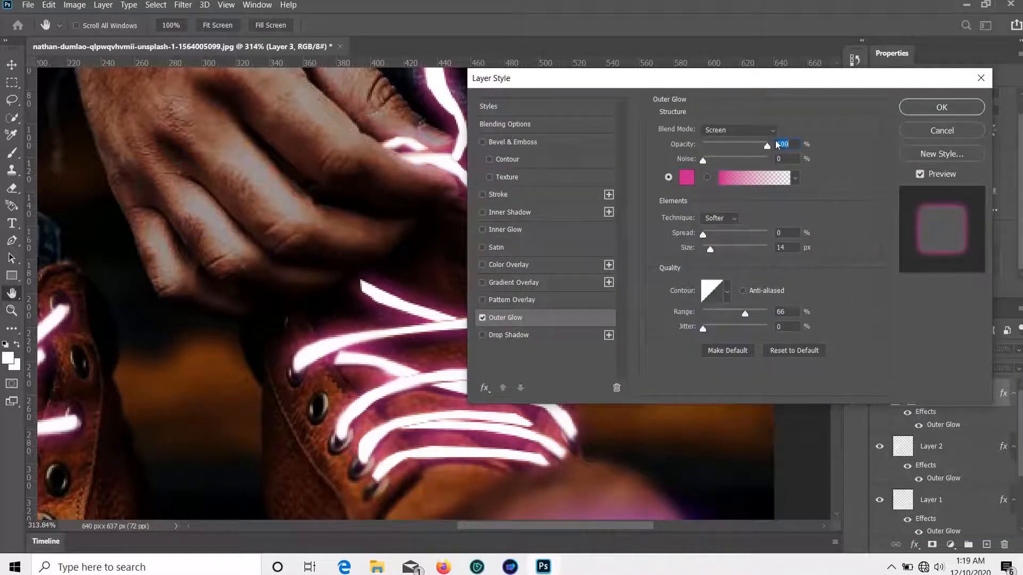
mouse_move(717, 251)
mouse_down()
mouse_move(712, 257)
mouse_move(712, 237)
mouse_move(709, 246)
mouse_up()
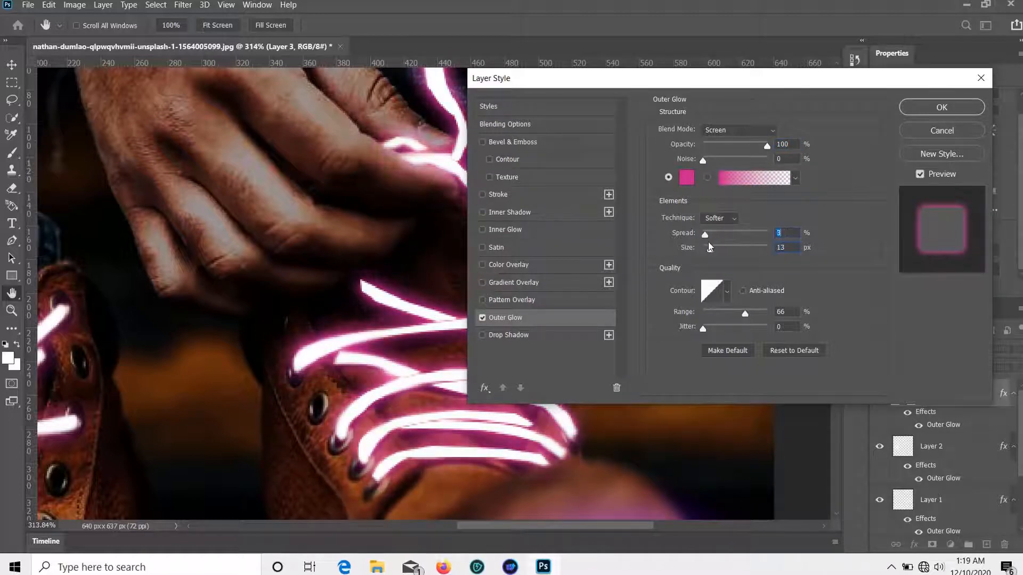
click(940, 130)
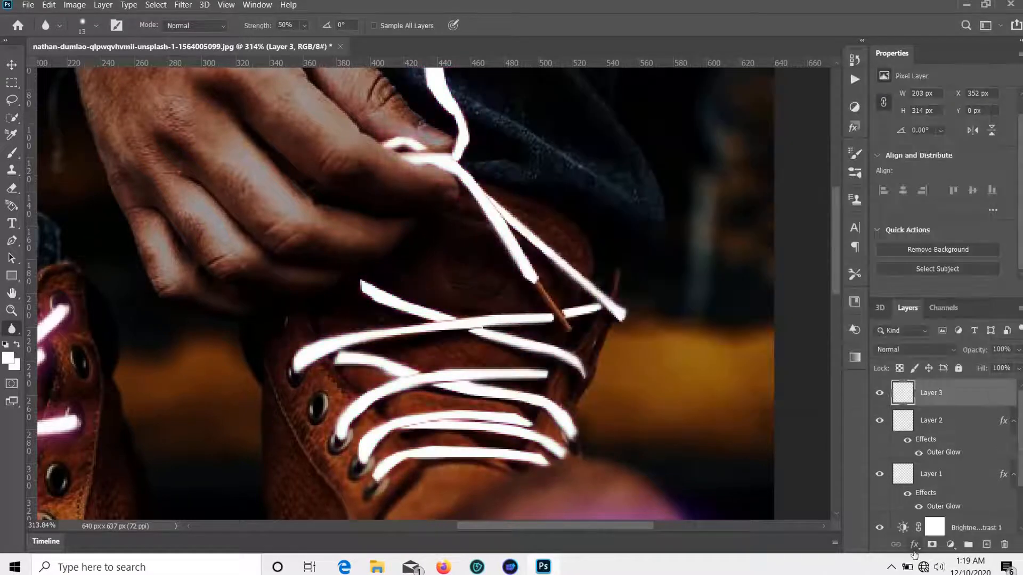
click(915, 545)
click(938, 522)
click(957, 113)
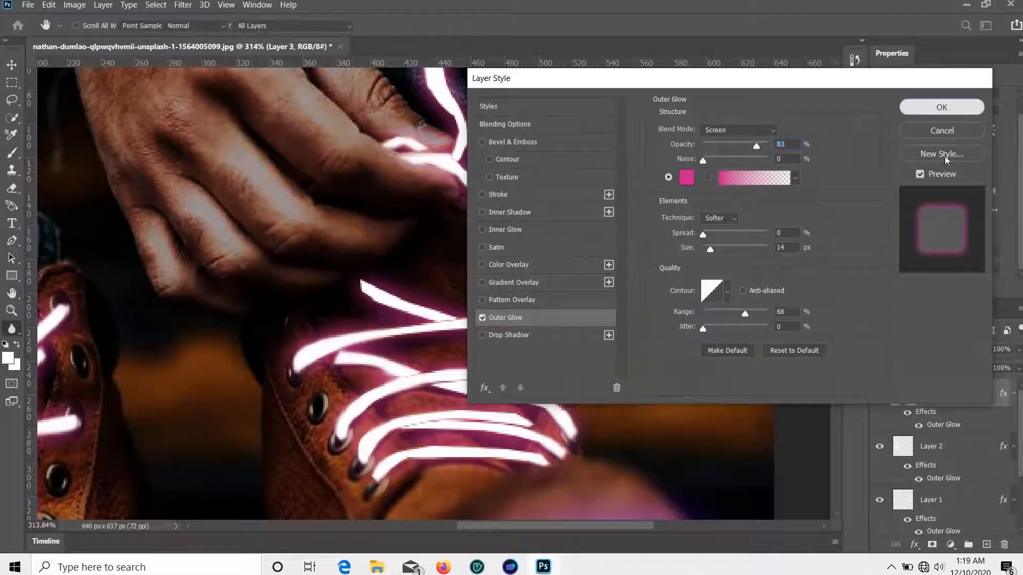
key(ctrl+minus)
key(ctrl+minus)
key(ctrl+minus)
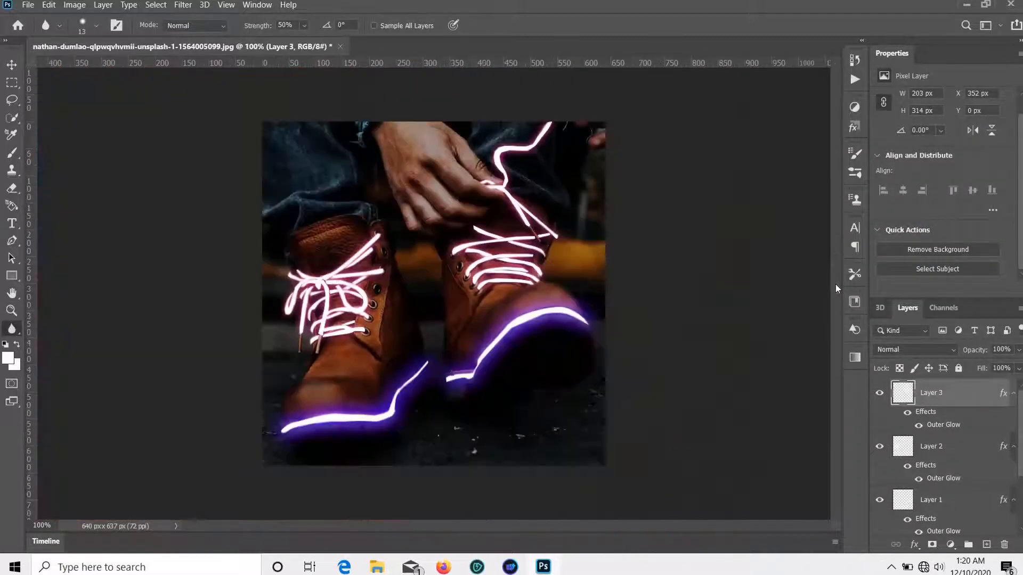
Step: Add new Layer 4 and fill it with a merged copy via Apply Image
click(11, 65)
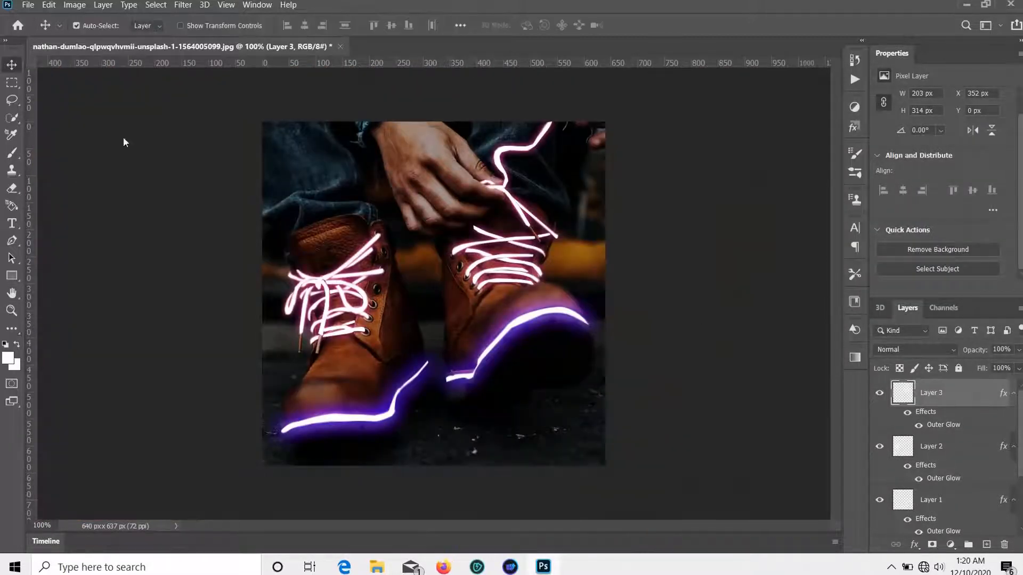
click(985, 546)
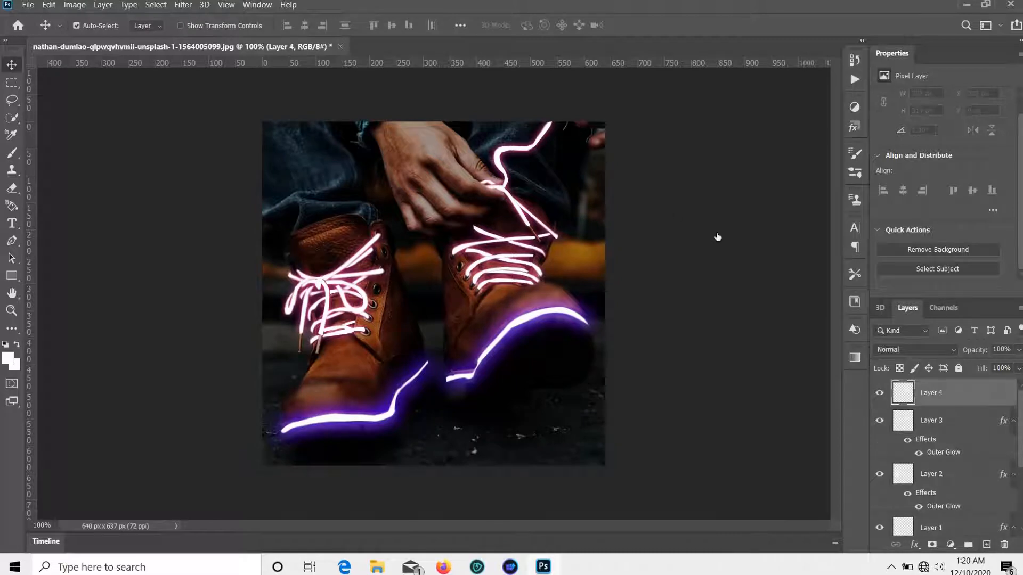
click(74, 5)
click(88, 187)
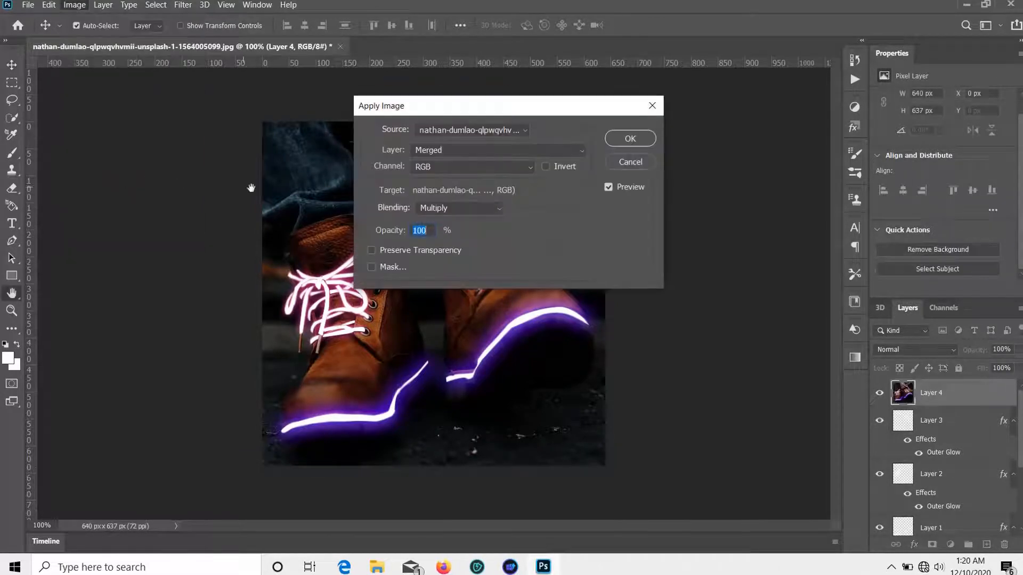
click(621, 139)
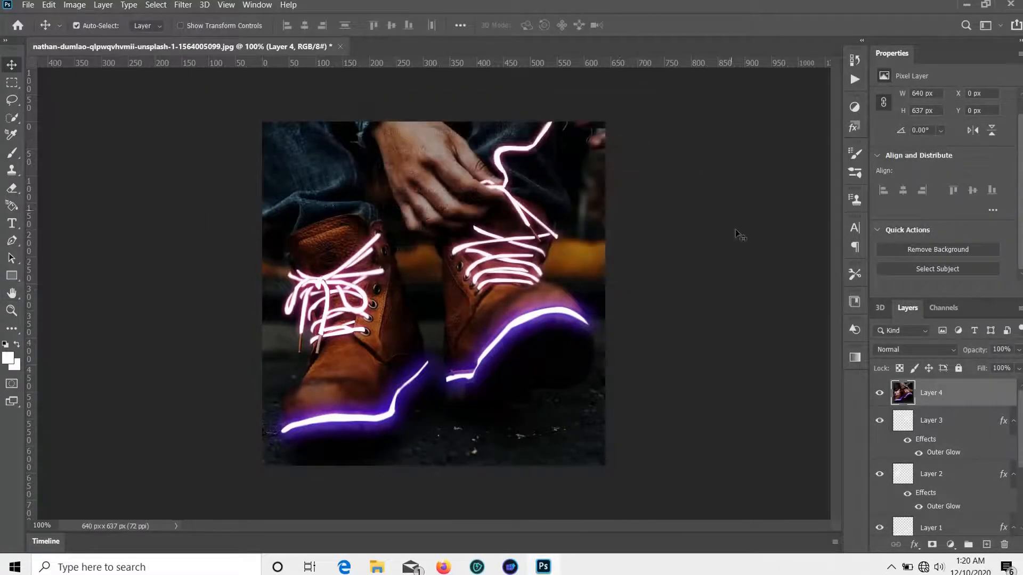
Step: Cool Layer 4 in Camera Raw Filter with Temperature -38
click(181, 5)
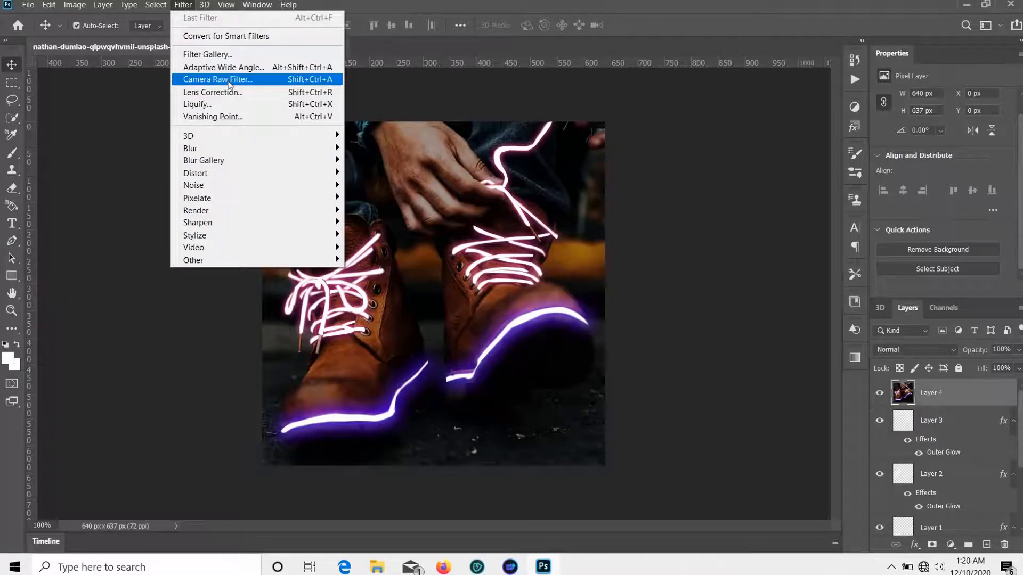
click(217, 79)
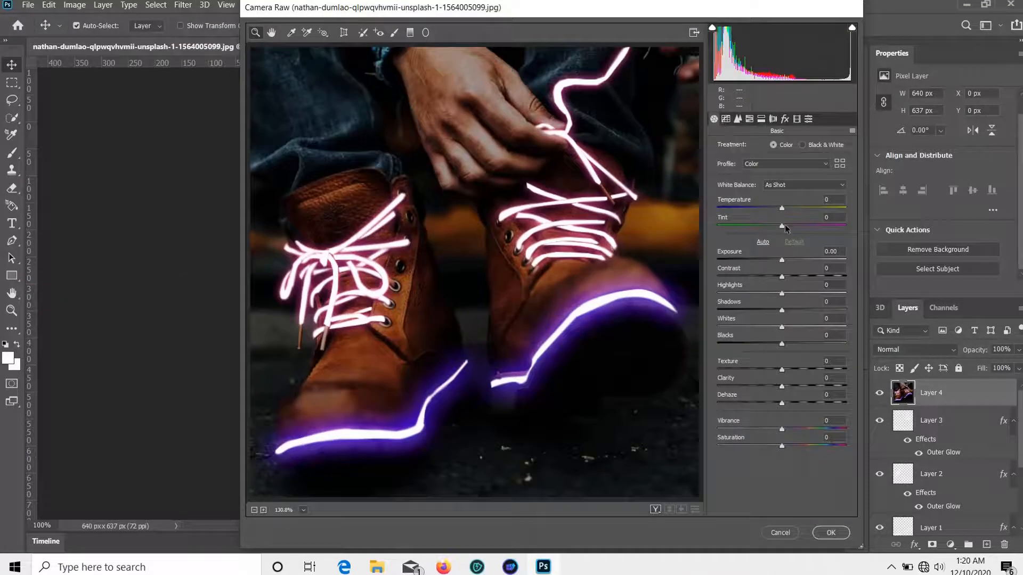
mouse_move(781, 209)
mouse_down()
mouse_move(752, 212)
mouse_move(799, 225)
mouse_move(781, 224)
mouse_up()
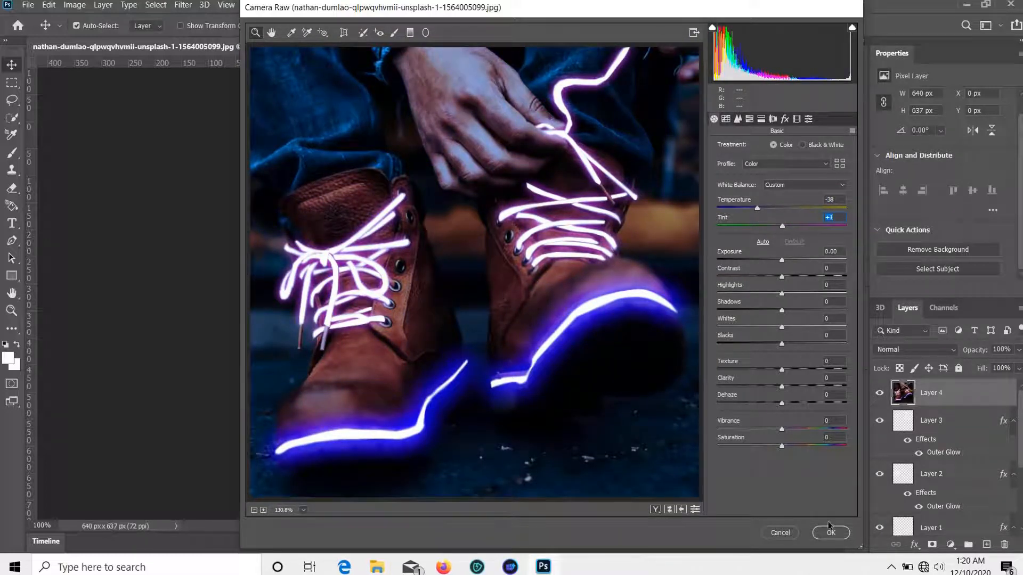
click(829, 530)
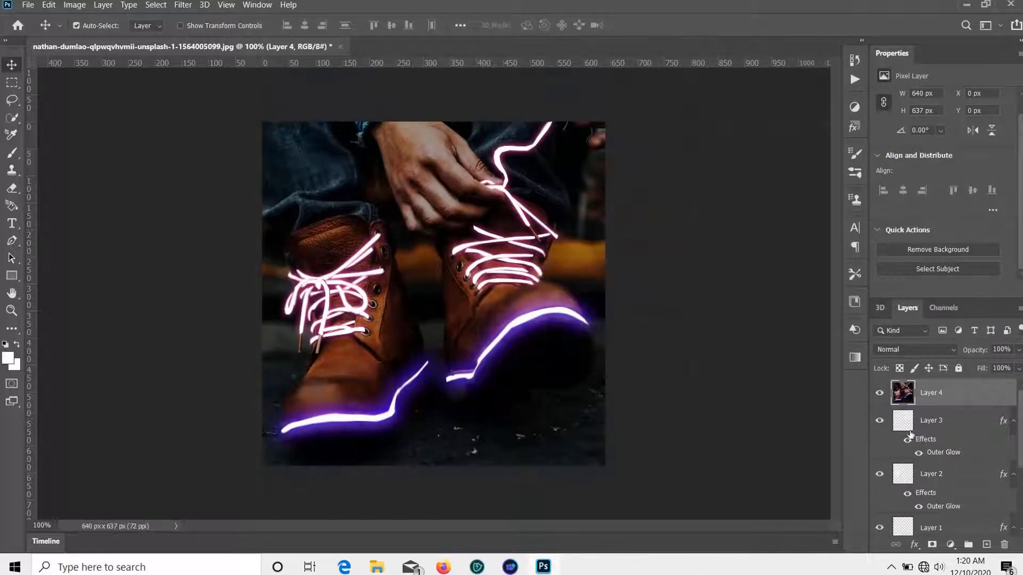
Step: Add Layer 5, delete merged Layer 4, and set Layer 5 to Soft Light at about 51% opacity
click(988, 544)
drag(921, 430, 1005, 545)
click(954, 350)
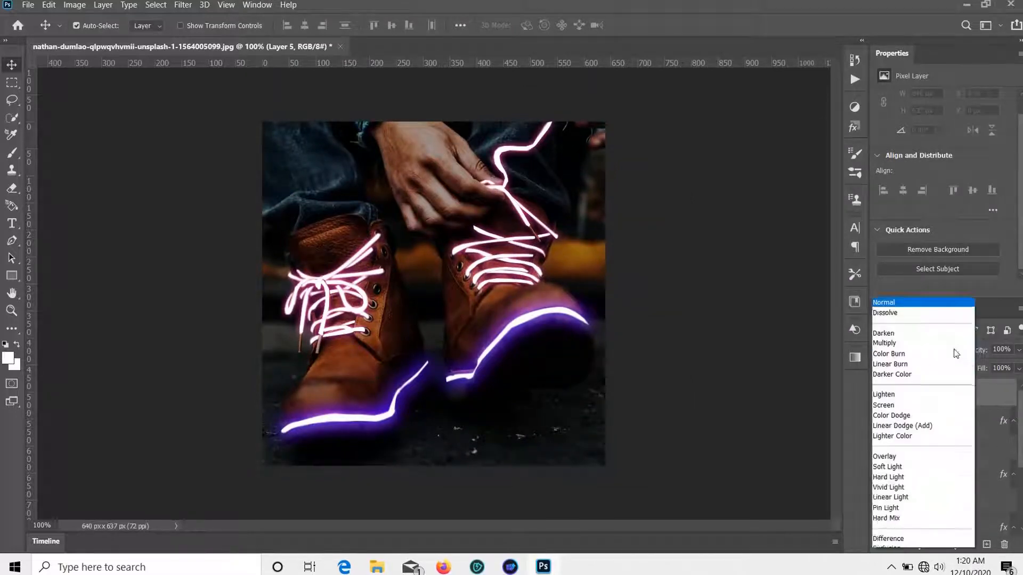
click(905, 388)
drag(1020, 352, 992, 364)
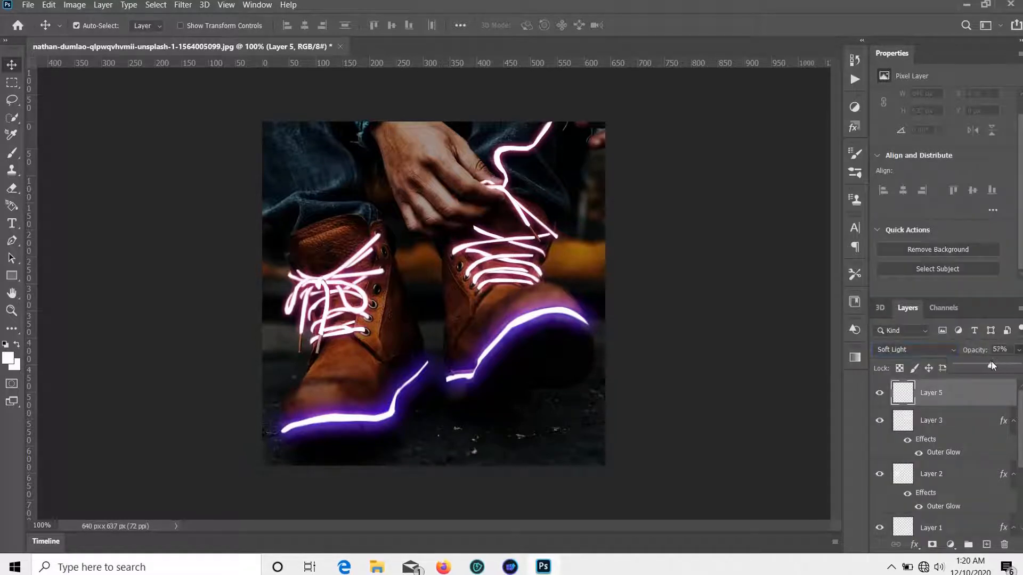
Step: Sample the purple glow colour and paint it along the bottom and the shoes' lower area
click(8, 357)
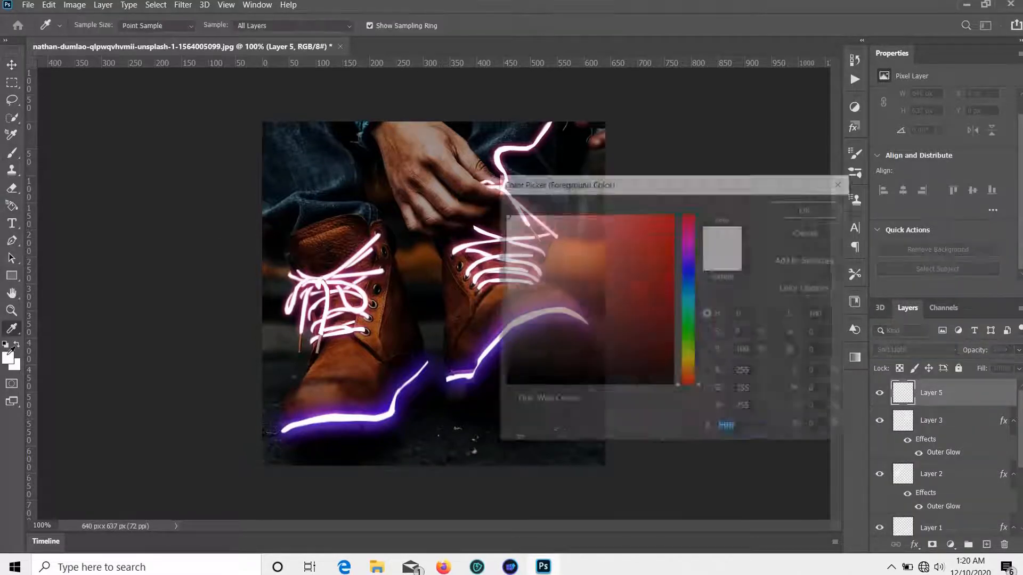
click(419, 368)
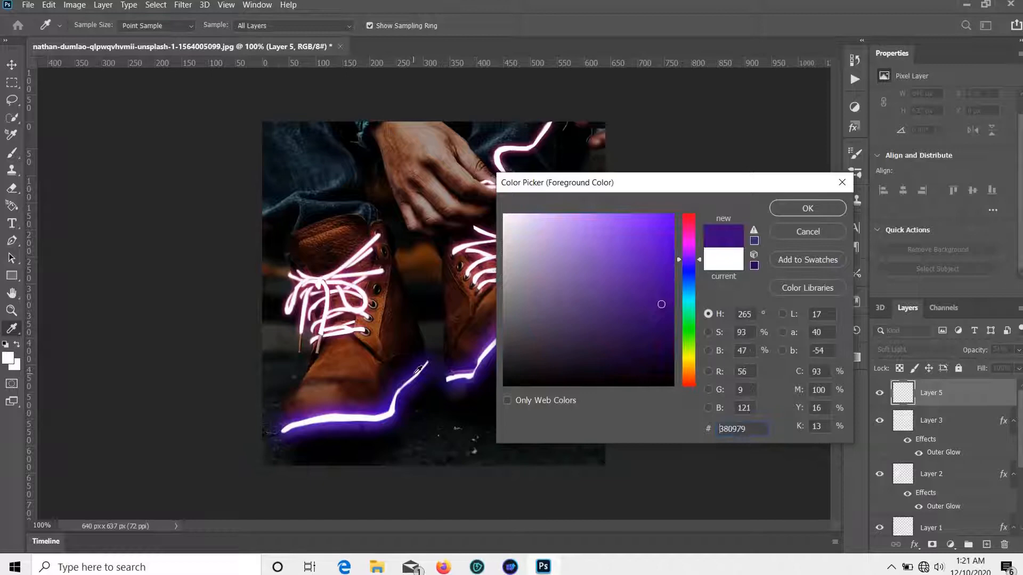
click(790, 212)
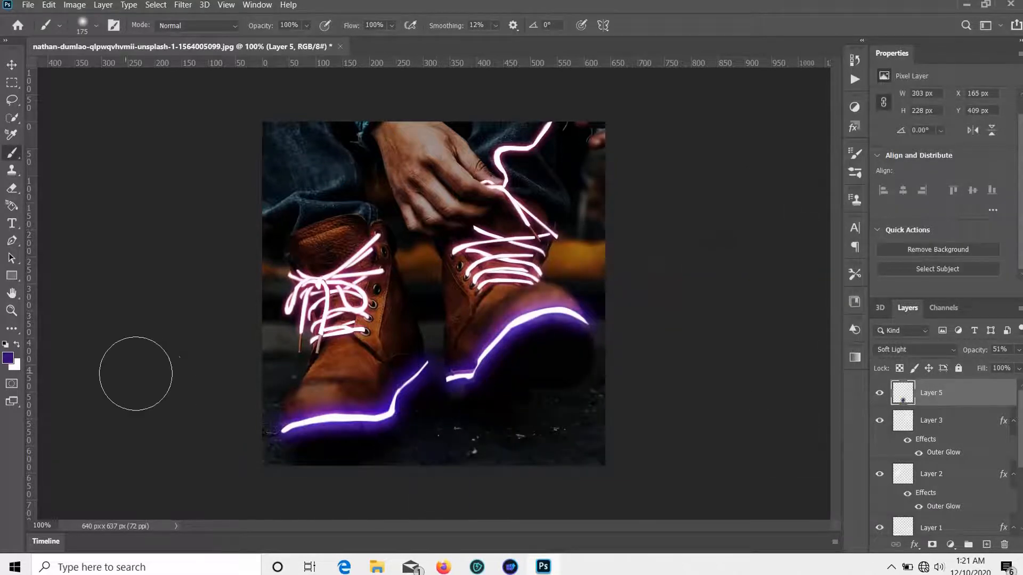
mouse_move(390, 426)
mouse_down()
mouse_move(447, 427)
mouse_move(433, 440)
mouse_move(600, 422)
mouse_move(548, 446)
mouse_move(559, 392)
mouse_up()
mouse_move(540, 265)
mouse_down()
mouse_move(584, 260)
mouse_move(589, 272)
mouse_up()
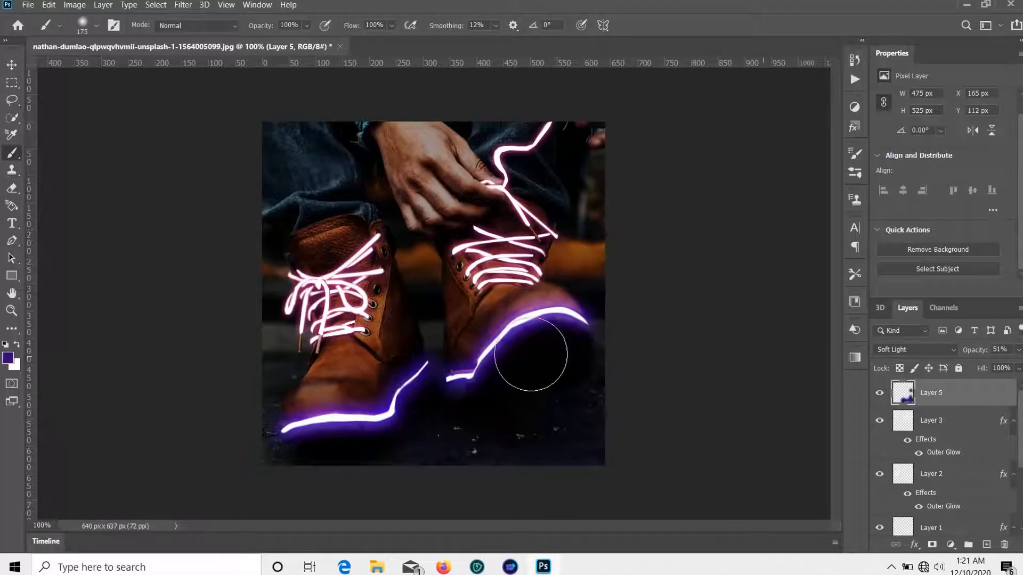
Step: Paint strong blue over the bottom, the ground, the left edge and the orange background
click(8, 358)
click(684, 272)
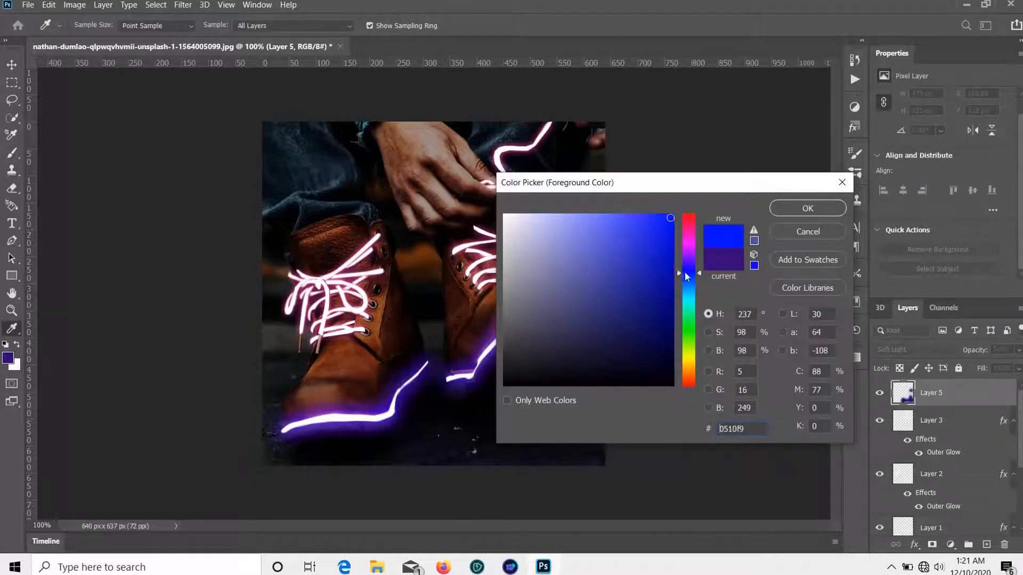
click(808, 208)
mouse_move(440, 422)
mouse_down()
mouse_move(385, 453)
mouse_move(429, 432)
mouse_move(426, 441)
mouse_move(516, 450)
mouse_move(496, 425)
mouse_move(610, 384)
mouse_up()
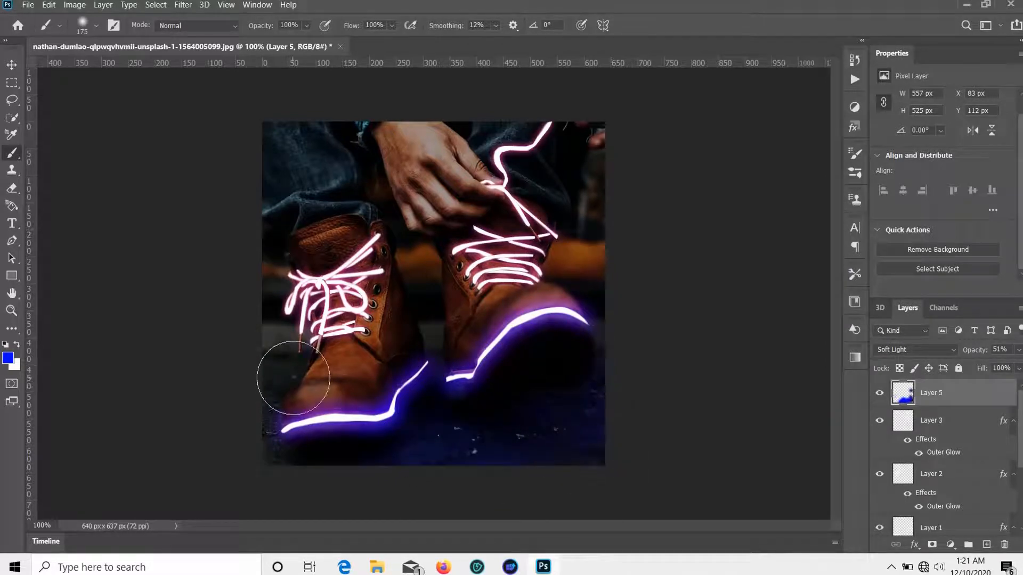
mouse_move(294, 378)
mouse_down()
mouse_move(272, 382)
mouse_move(247, 462)
mouse_up()
mouse_move(589, 281)
mouse_down()
mouse_move(594, 254)
mouse_move(601, 277)
mouse_up()
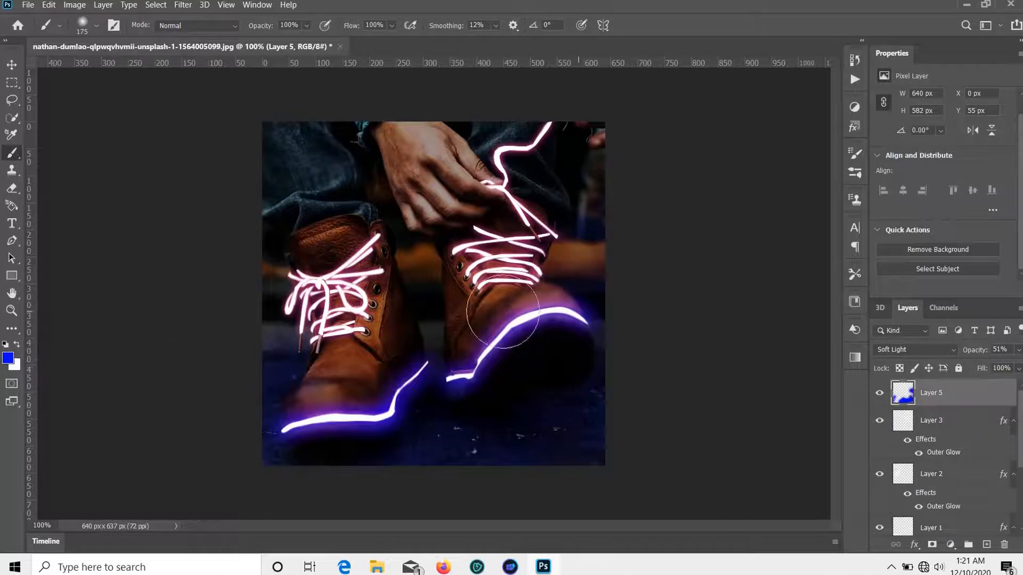
Step: Paint magenta pink over both boots, the fingers and trouser cuffs, then add empty Layer 6
click(8, 358)
click(689, 240)
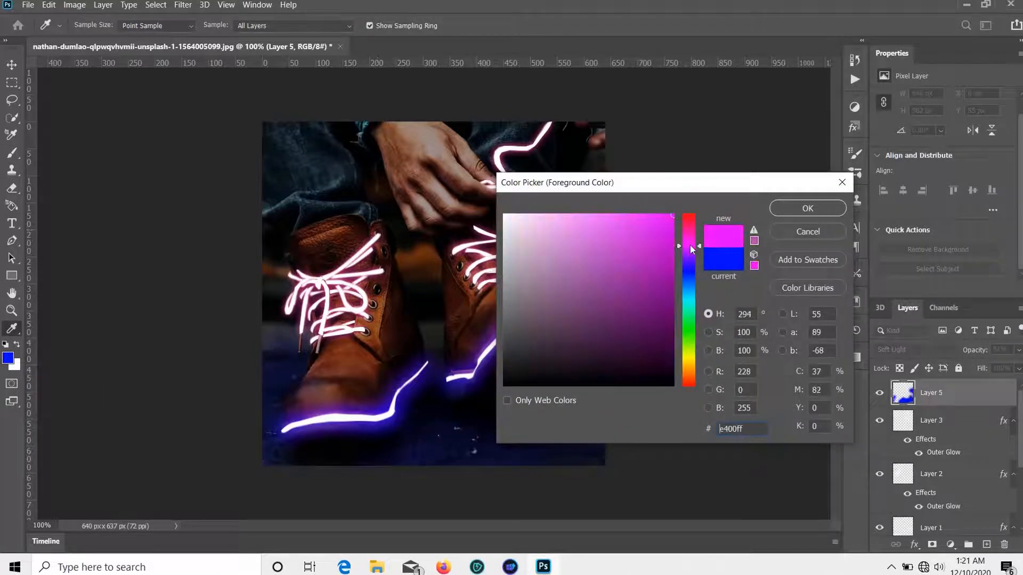
click(808, 208)
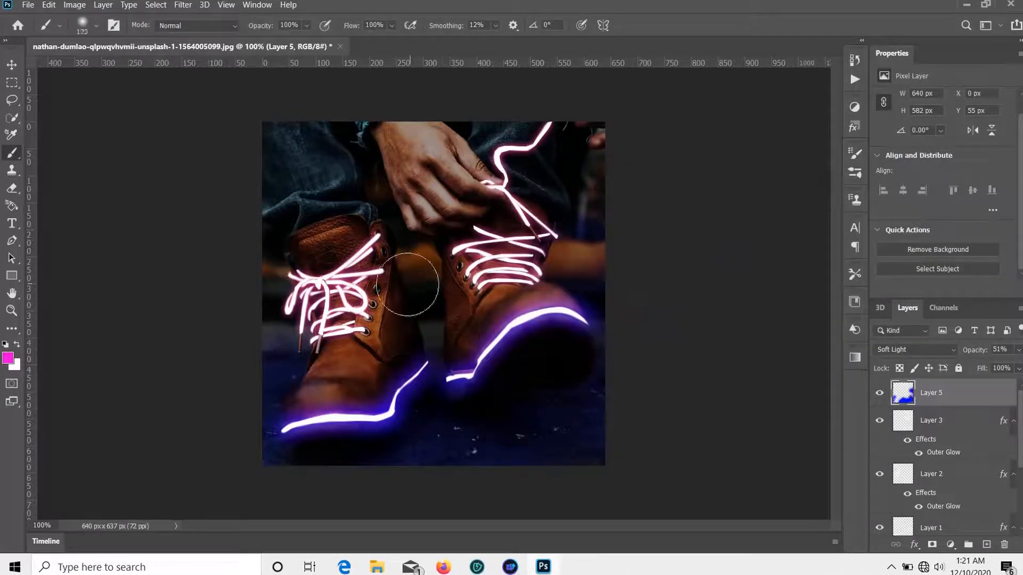
mouse_move(393, 302)
mouse_down()
mouse_move(385, 334)
mouse_move(392, 319)
mouse_move(323, 368)
mouse_move(383, 365)
mouse_up()
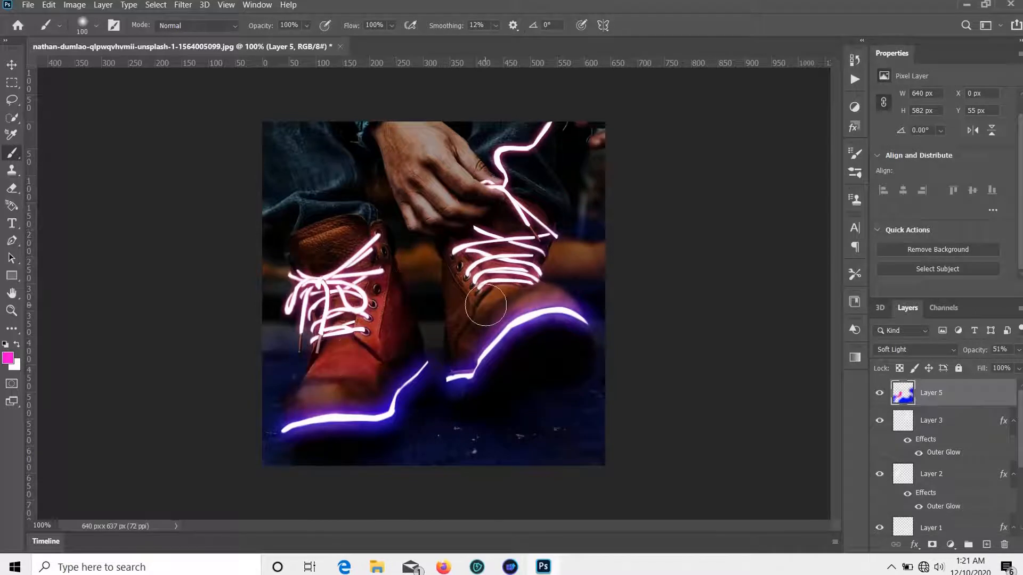
mouse_move(453, 286)
mouse_down()
mouse_move(530, 270)
mouse_move(487, 254)
mouse_move(535, 243)
mouse_move(538, 278)
mouse_move(470, 317)
mouse_move(451, 346)
mouse_move(504, 135)
mouse_move(472, 157)
mouse_move(538, 116)
mouse_move(566, 132)
mouse_move(539, 186)
mouse_up()
drag(438, 141, 439, 144)
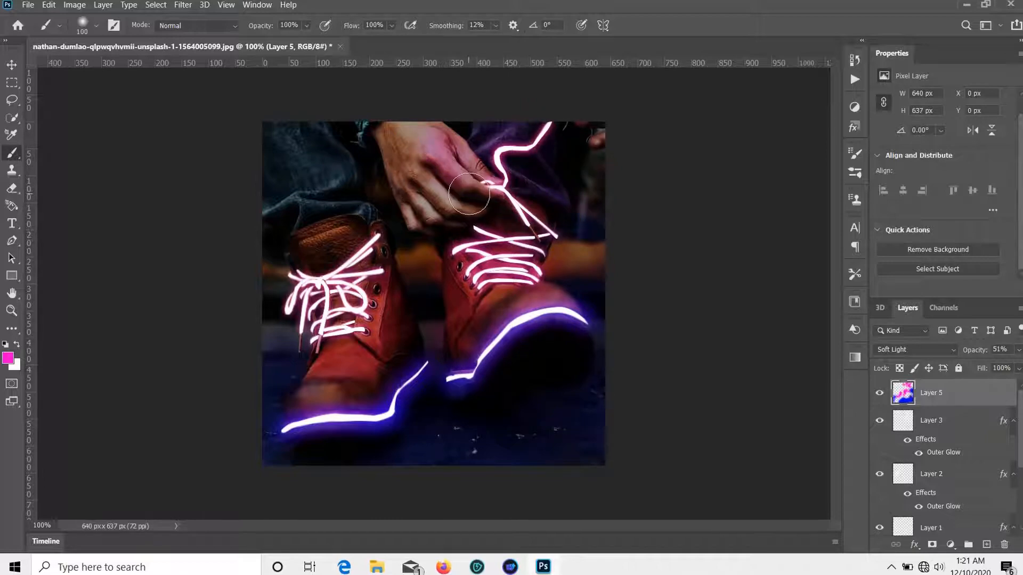
key(ctrl+z)
mouse_move(484, 199)
mouse_down()
mouse_move(459, 191)
mouse_move(469, 209)
mouse_move(445, 223)
mouse_up()
mouse_move(367, 211)
mouse_down()
mouse_move(326, 228)
mouse_move(279, 222)
mouse_up()
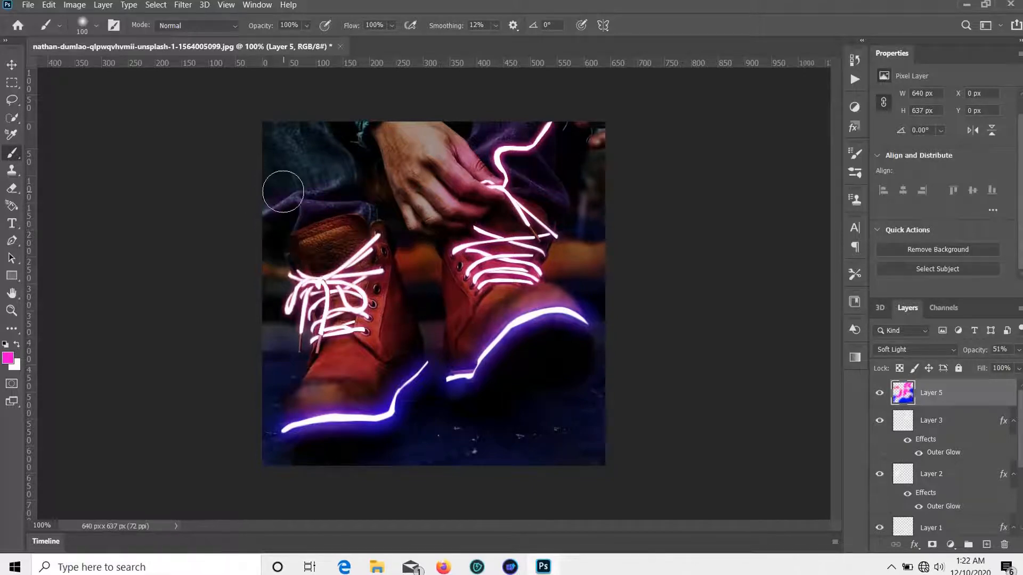
click(986, 544)
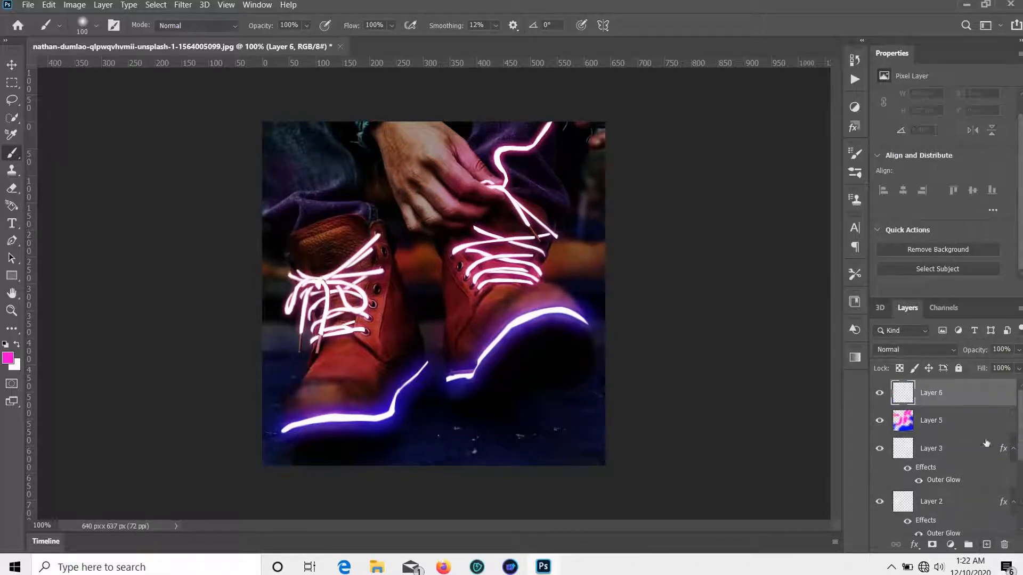
Step: Merge the visible image onto Layer 6 with Apply Image
click(74, 4)
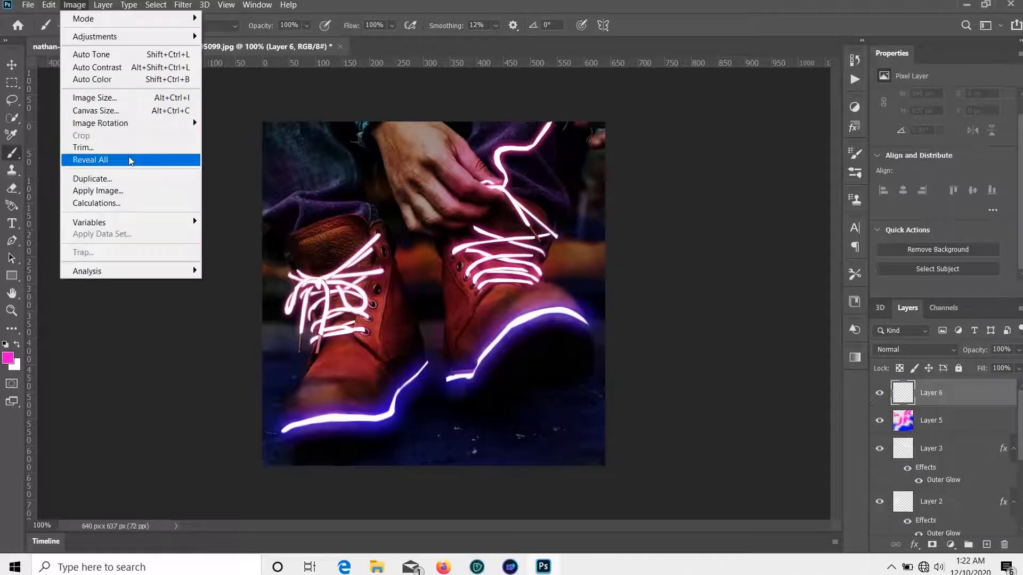
click(138, 191)
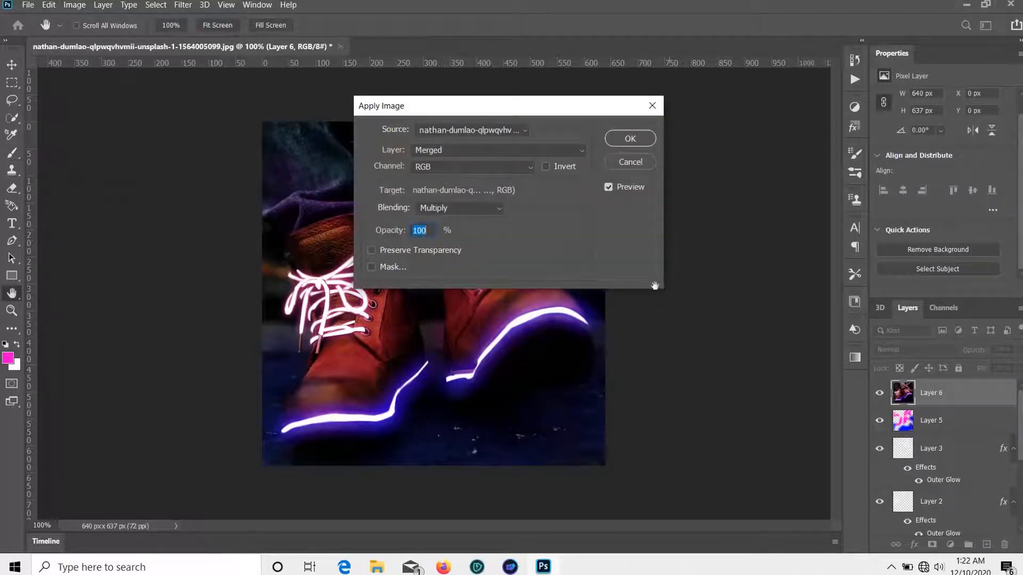
click(629, 140)
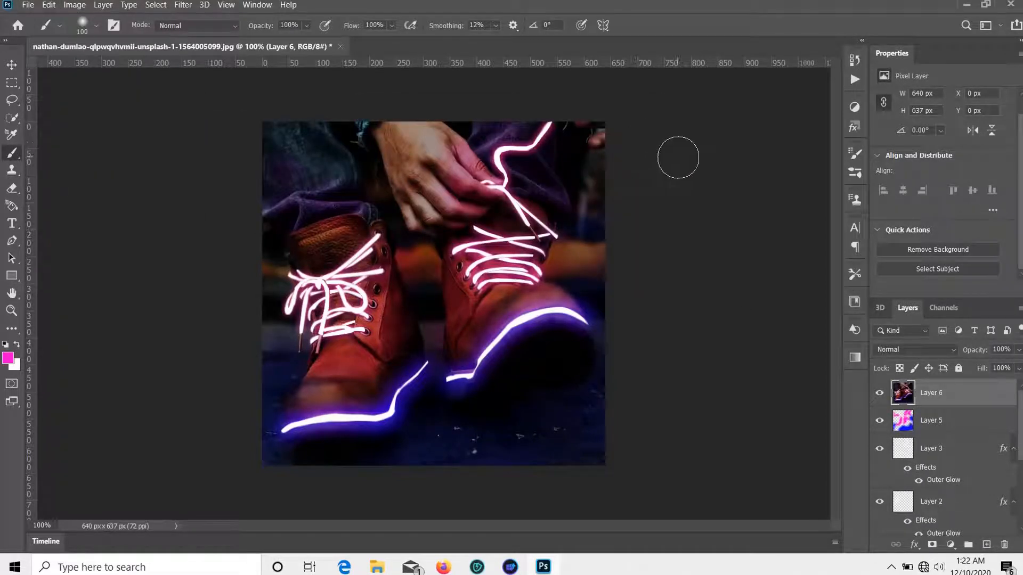
Step: Grade Layer 6 in Camera Raw: Temperature -19, Tint +34, Shadows -33
click(188, 6)
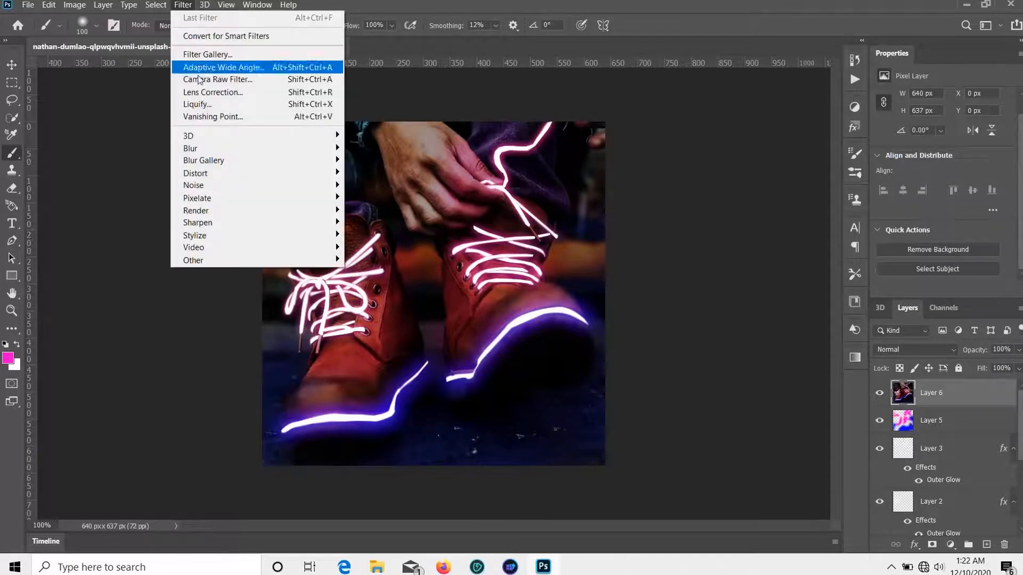
click(250, 75)
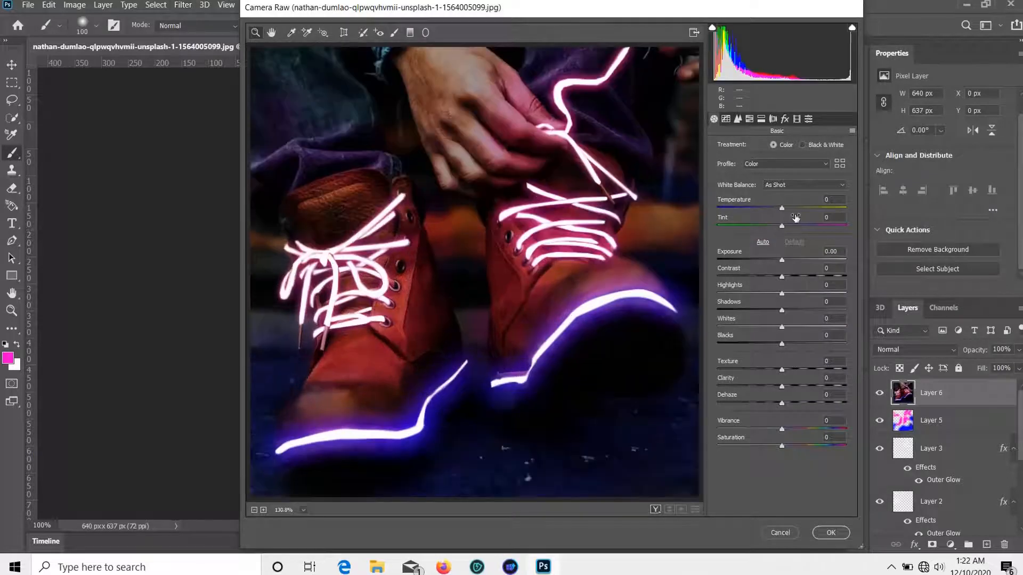
drag(781, 208, 768, 209)
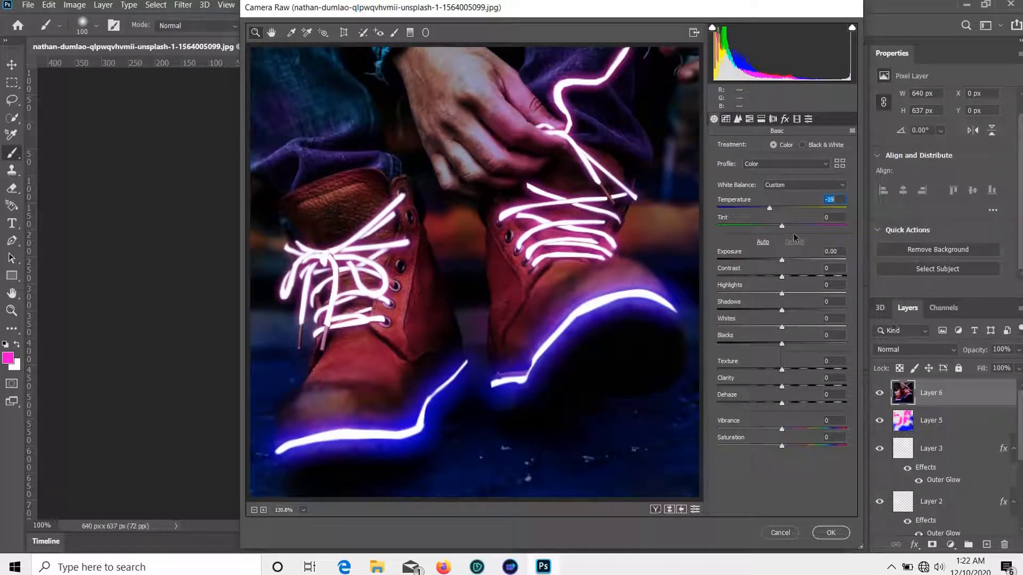
drag(784, 223, 801, 227)
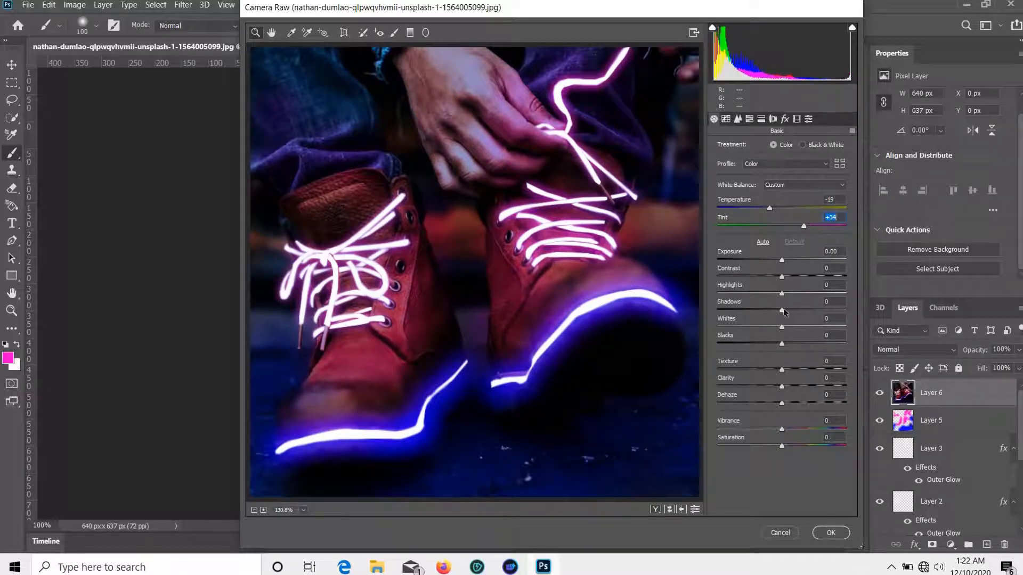
mouse_move(781, 309)
mouse_down()
mouse_move(749, 308)
mouse_move(798, 298)
mouse_move(759, 298)
mouse_move(783, 311)
mouse_up()
click(830, 532)
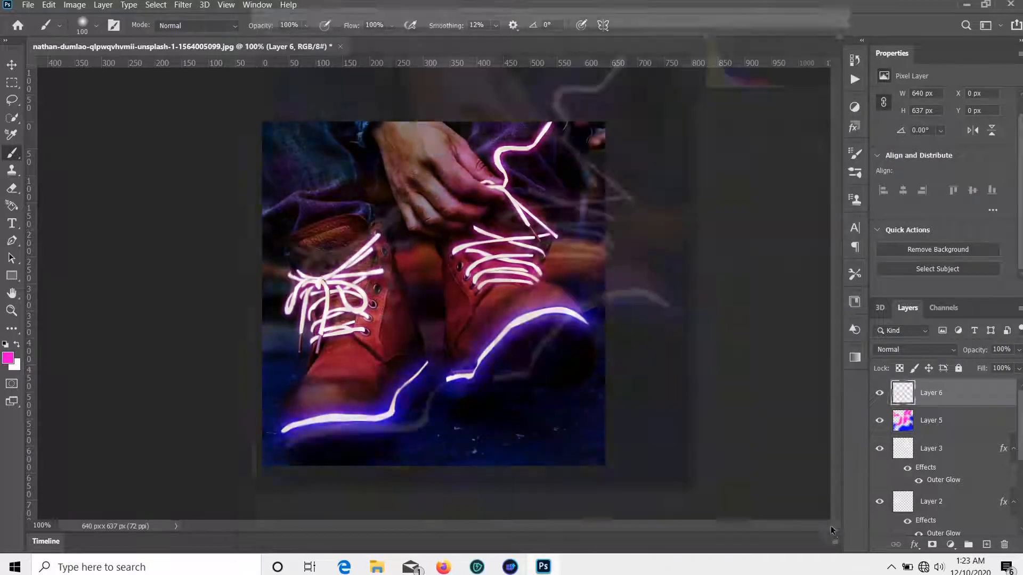
Step: Export the image as a PNG through File > Export > Export As
click(28, 5)
mouse_move(101, 193)
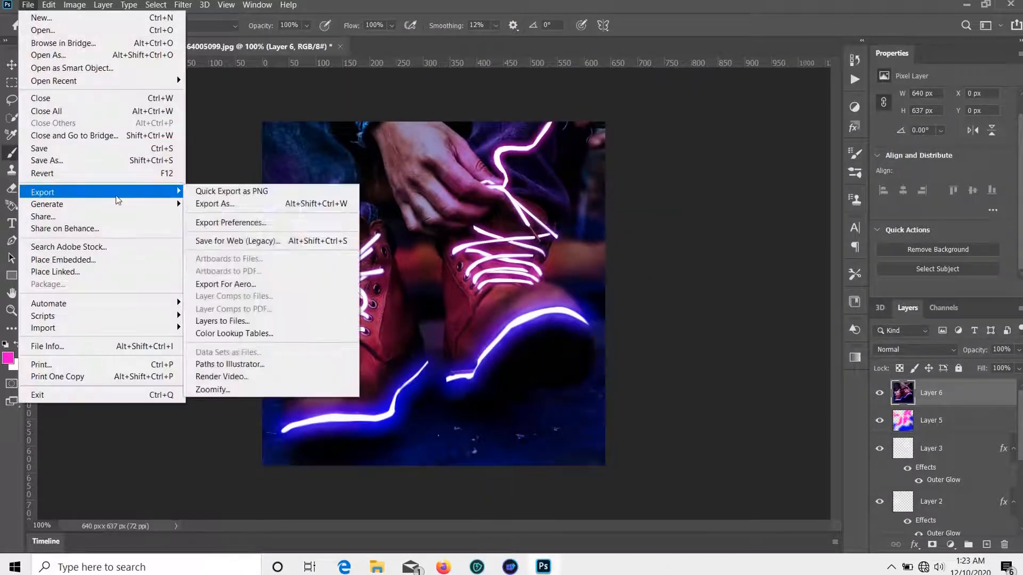
click(290, 207)
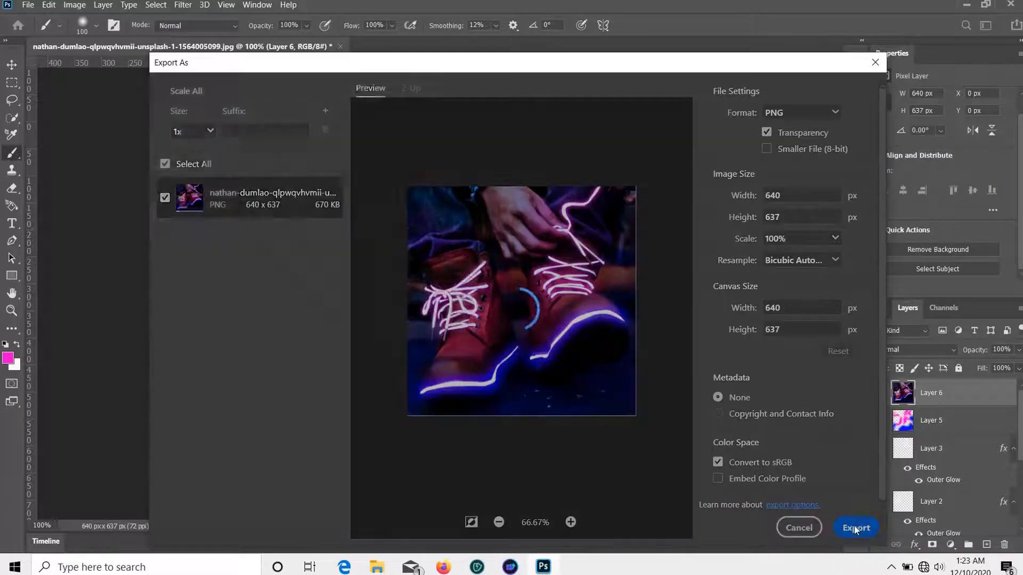
click(855, 528)
Step: Save the PNG as 'Glowing Shoues' in the Desktop's Photoshop folder
click(303, 248)
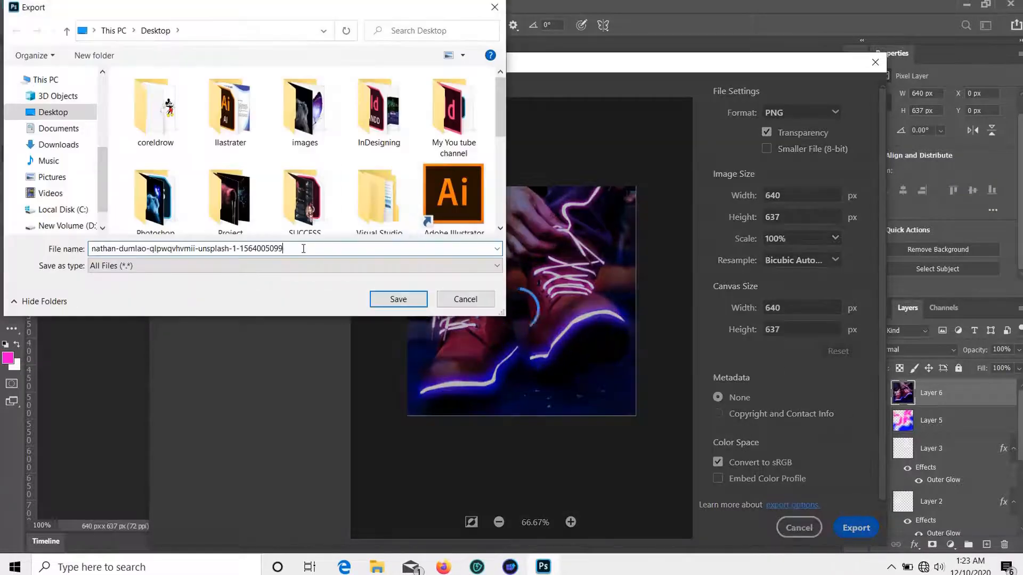
key(BackSpace)
key(BackSpace)
key(BackSpace)
key(BackSpace)
key(BackSpace)
key(BackSpace)
key(BackSpace)
key(BackSpace)
key(BackSpace)
key(BackSpace)
key(BackSpace)
key(BackSpace)
key(BackSpace)
key(BackSpace)
key(BackSpace)
key(BackSpace)
key(BackSpace)
key(BackSpace)
key(BackSpace)
key(BackSpace)
key(BackSpace)
key(BackSpace)
key(BackSpace)
key(BackSpace)
key(BackSpace)
key(BackSpace)
key(BackSpace)
key(BackSpace)
key(BackSpace)
key(BackSpace)
key(BackSpace)
key(BackSpace)
key(BackSpace)
key(BackSpace)
key(BackSpace)
key(BackSpace)
key(BackSpace)
key(BackSpace)
key(BackSpace)
key(BackSpace)
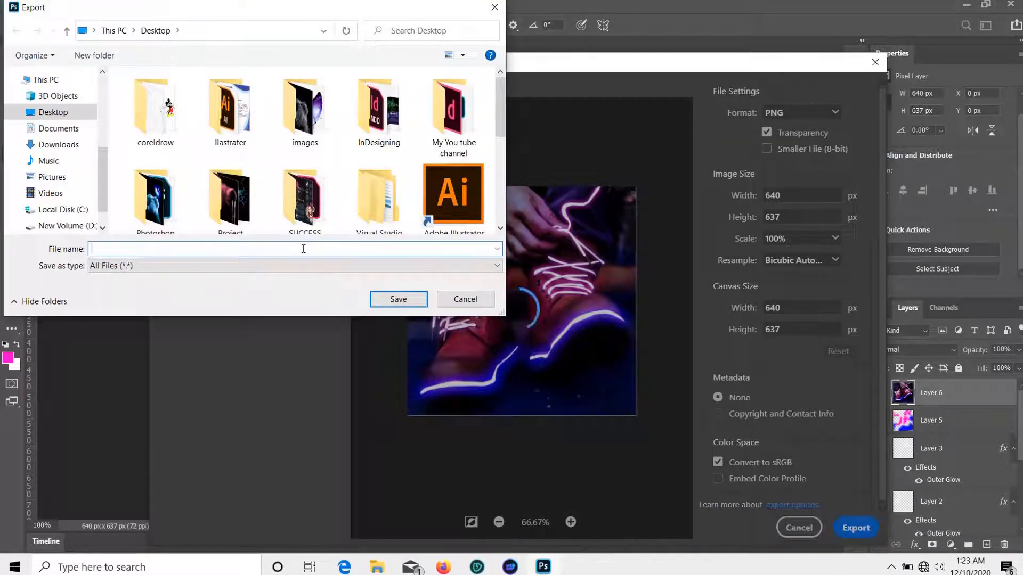
text(Glowing Shoues)
scroll(48, 160, up, 4)
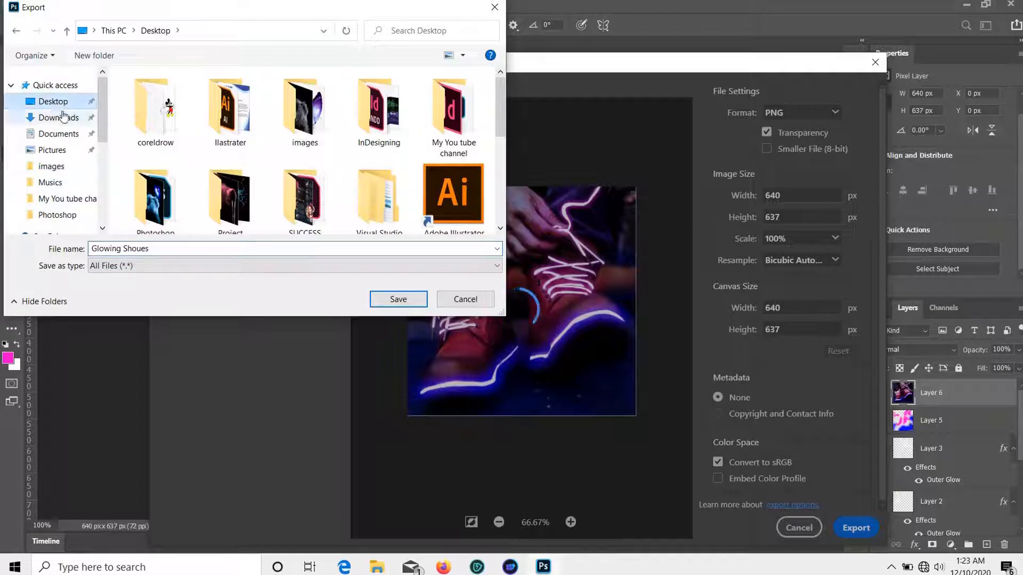
double_click(154, 199)
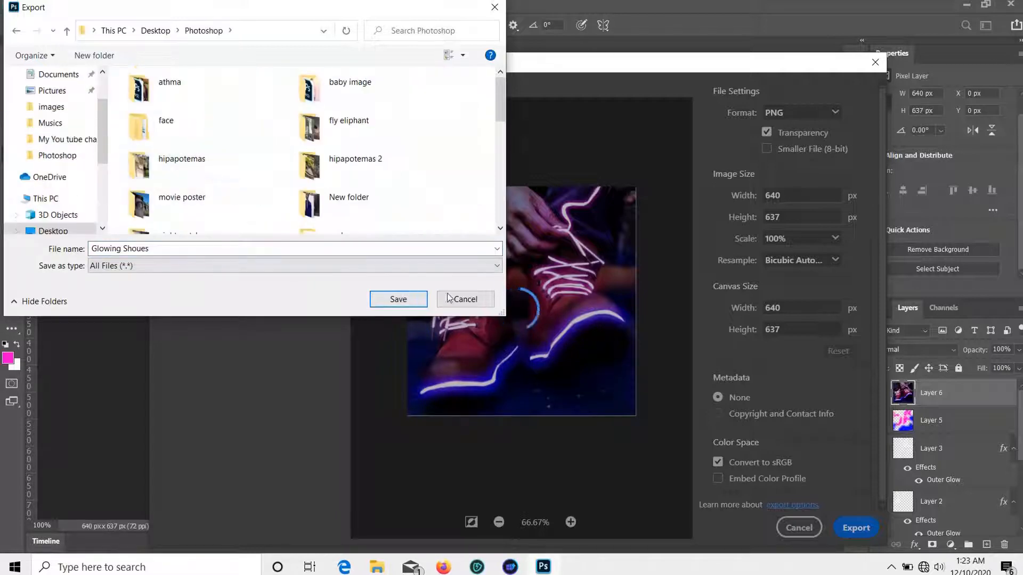
click(411, 300)
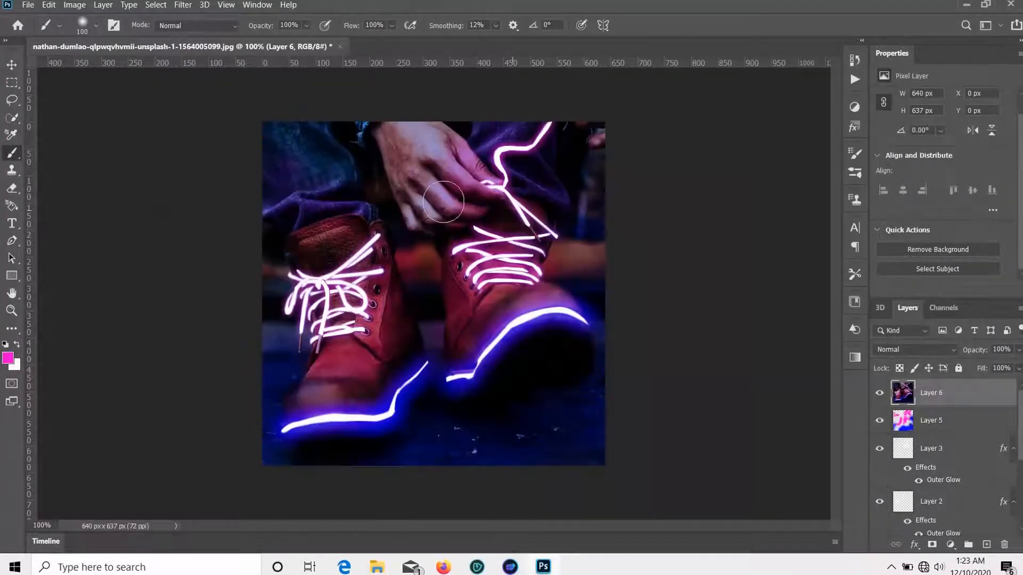
scroll(685, 275, up, 1)
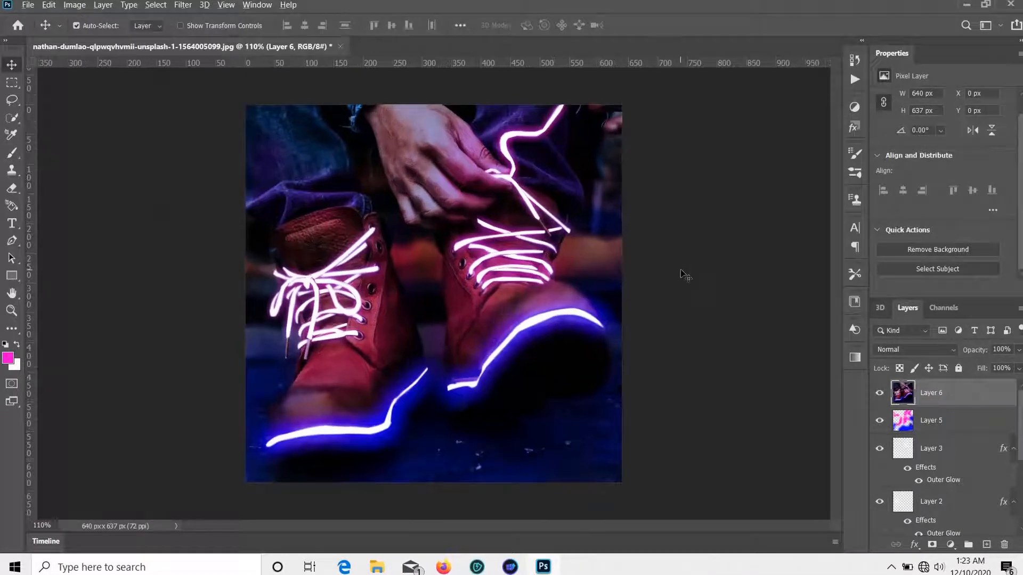